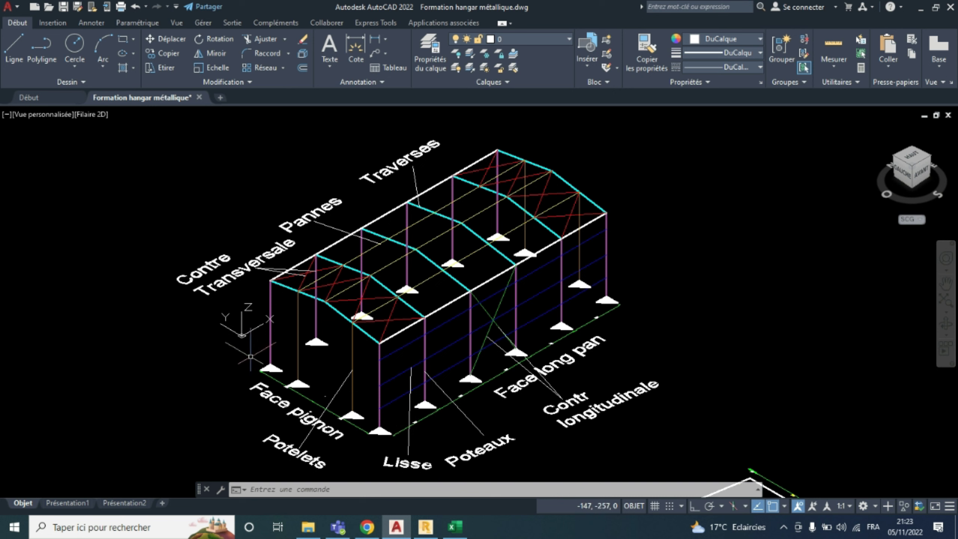
Highlight the "Contre Transversale" and "Face long pan" labels of the hangar model one after the other, clearing each selection
{"action": "left_click", "coordinate": [247, 279]}
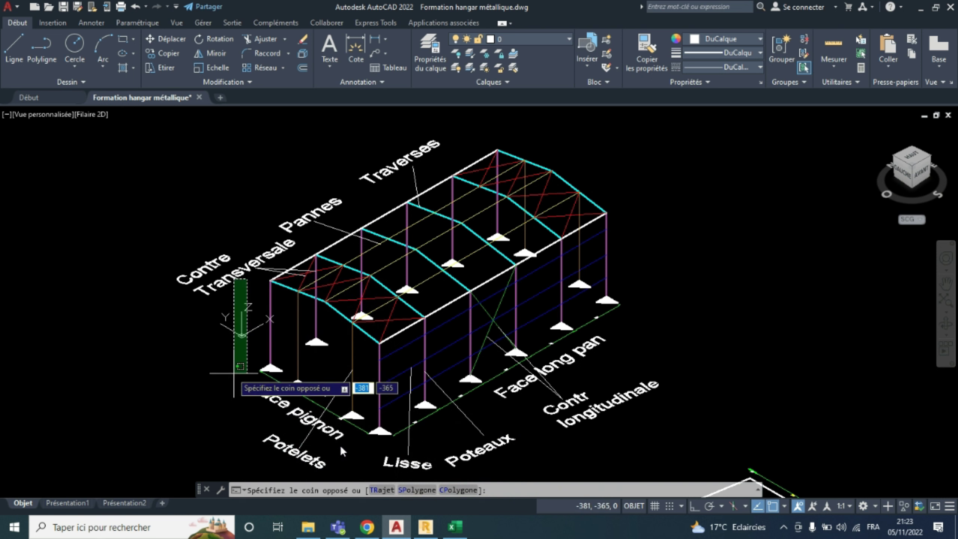
{"action": "left_click", "coordinate": [216, 366]}
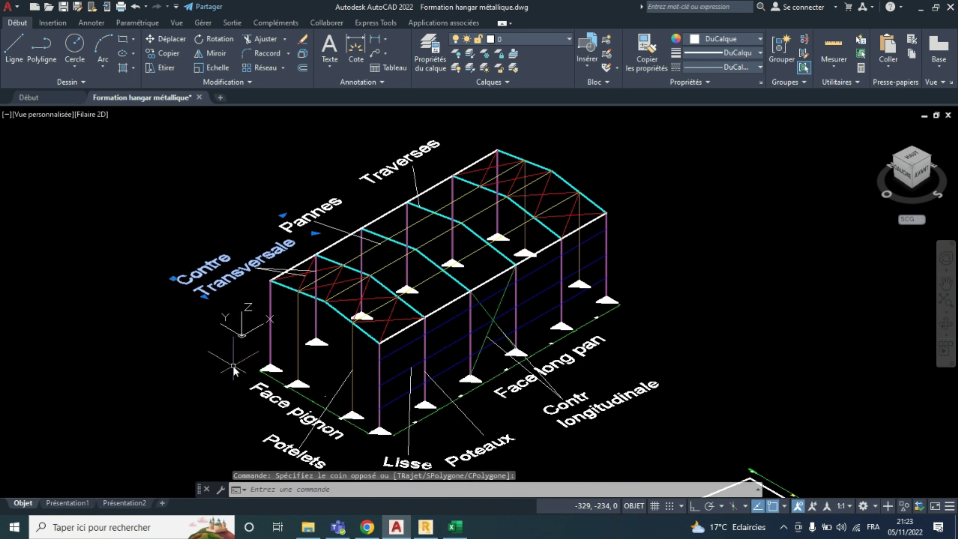
{"action": "key", "text": "Escape"}
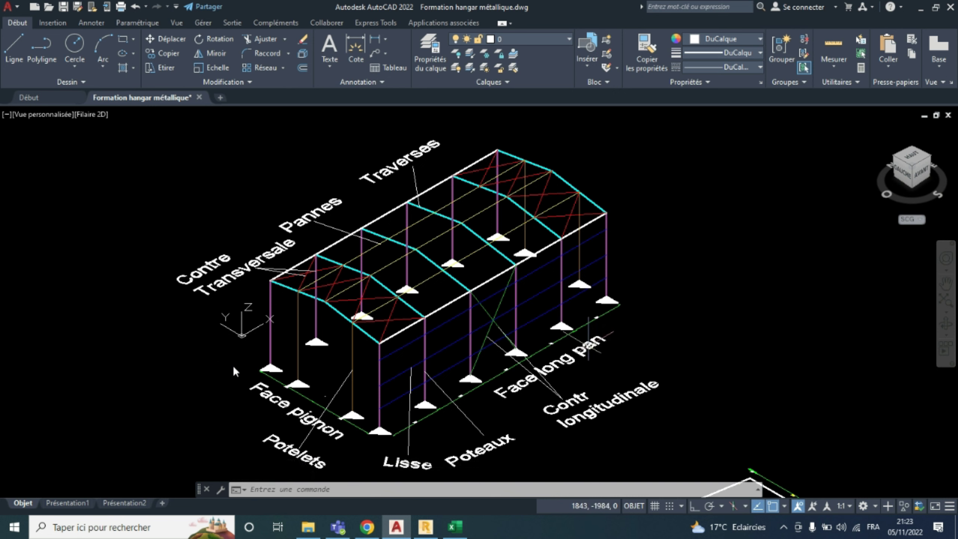
{"action": "left_click", "coordinate": [585, 354]}
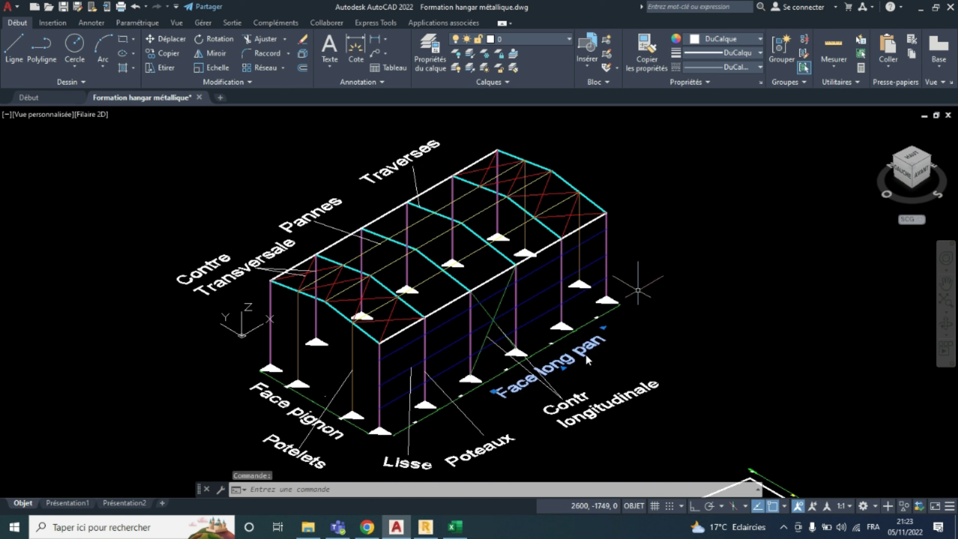
{"action": "left_click", "coordinate": [654, 278]}
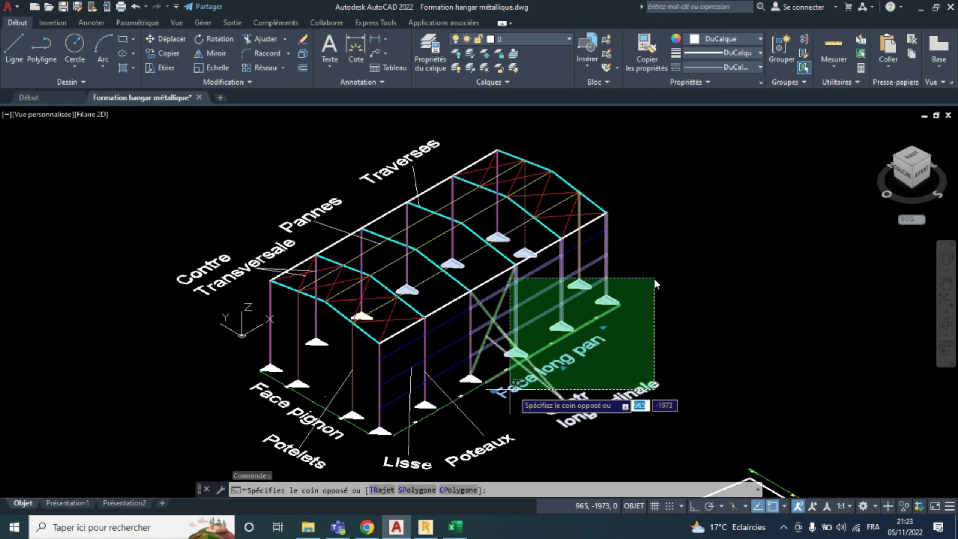
{"action": "left_click", "coordinate": [642, 331]}
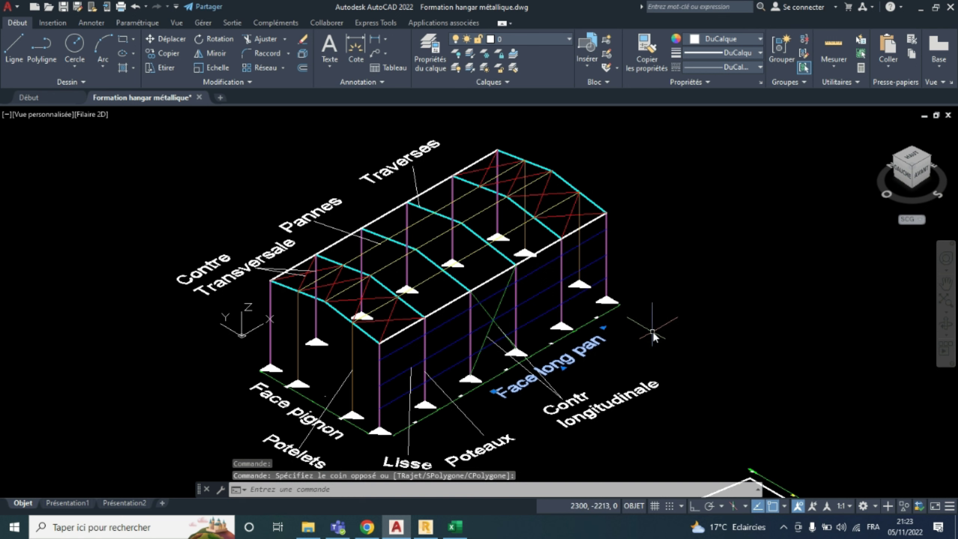
{"action": "left_click", "coordinate": [655, 344]}
{"action": "left_click", "coordinate": [657, 344]}
{"action": "key", "text": "Escape"}
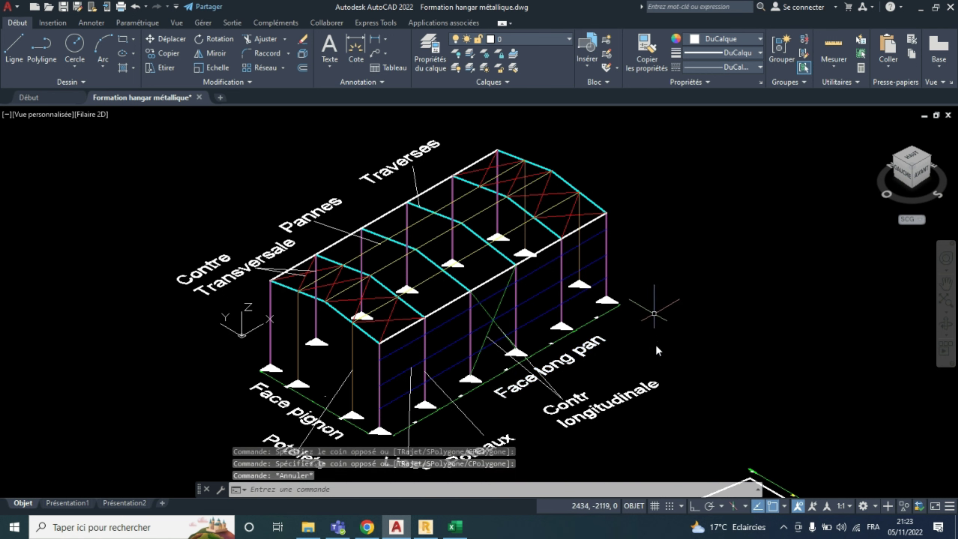
{"action": "scroll", "coordinate": [655, 267], "scroll_direction": "down", "scroll_amount": 2}
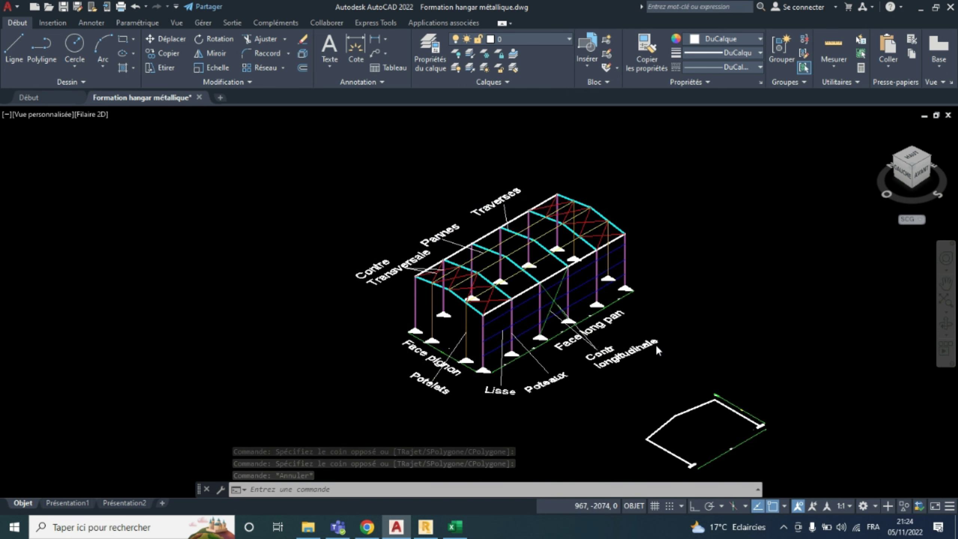
{"action": "scroll", "coordinate": [568, 342], "scroll_direction": "up", "scroll_amount": 2}
{"action": "scroll", "coordinate": [702, 180], "scroll_direction": "up", "scroll_amount": 2}
{"action": "scroll", "coordinate": [659, 216], "scroll_direction": "down", "scroll_amount": 2}
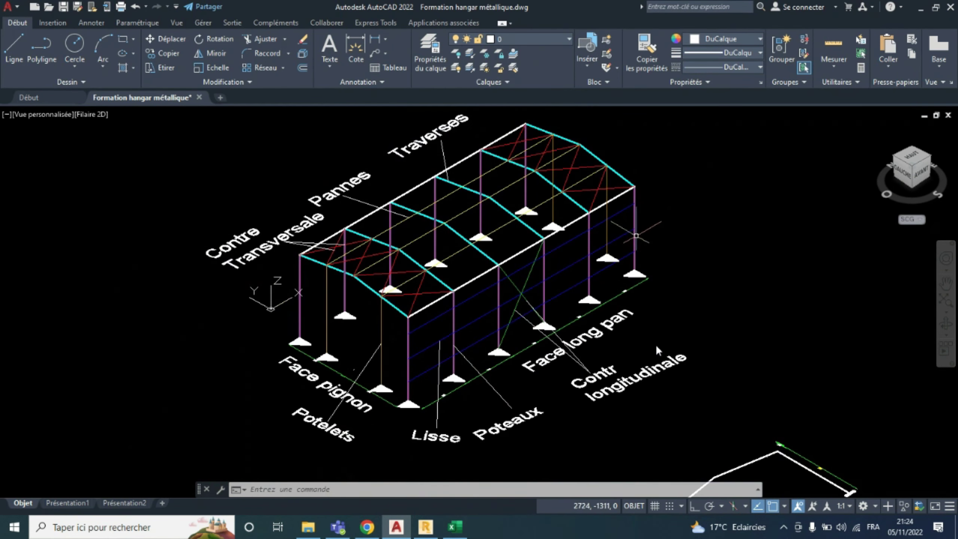
{"action": "scroll", "coordinate": [622, 163], "scroll_direction": "up", "scroll_amount": 2}
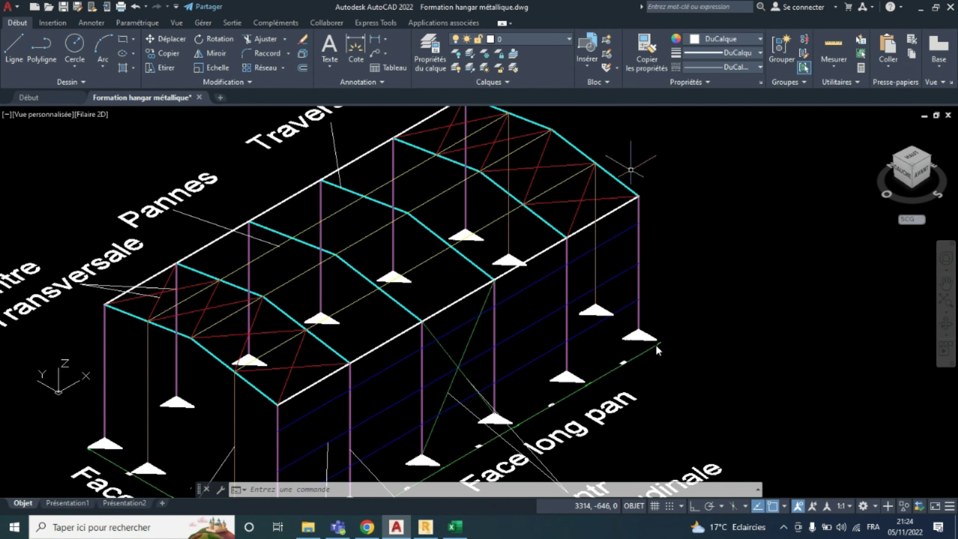
{"action": "scroll", "coordinate": [648, 174], "scroll_direction": "down", "scroll_amount": 2}
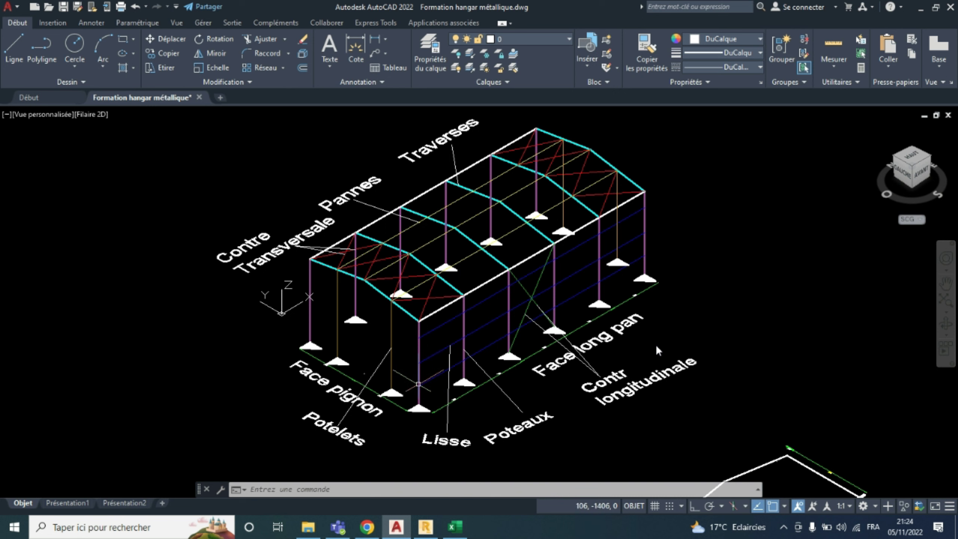
Highlight the front gable portal frame by selecting its two posts and two rafters, and clear the selection
{"action": "left_click", "coordinate": [420, 393]}
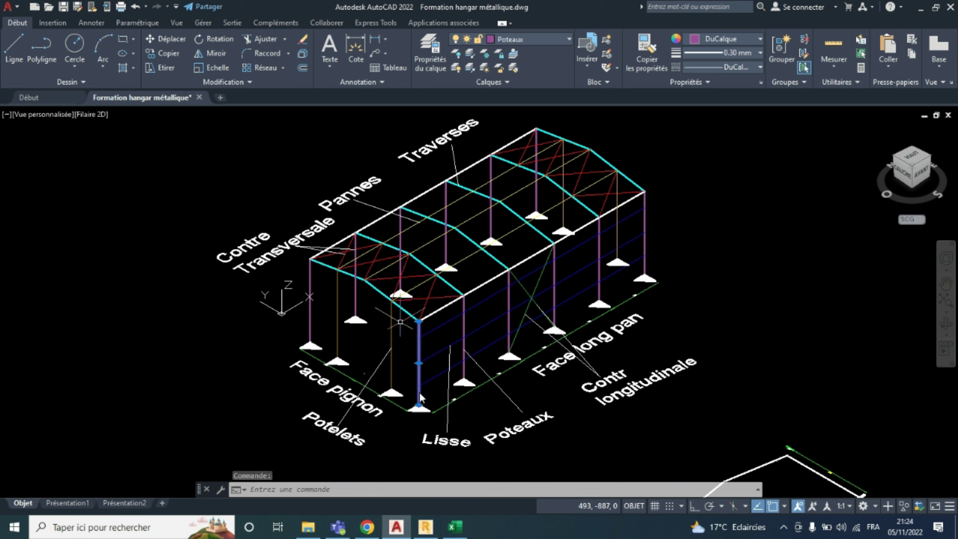
{"action": "left_click", "coordinate": [382, 293]}
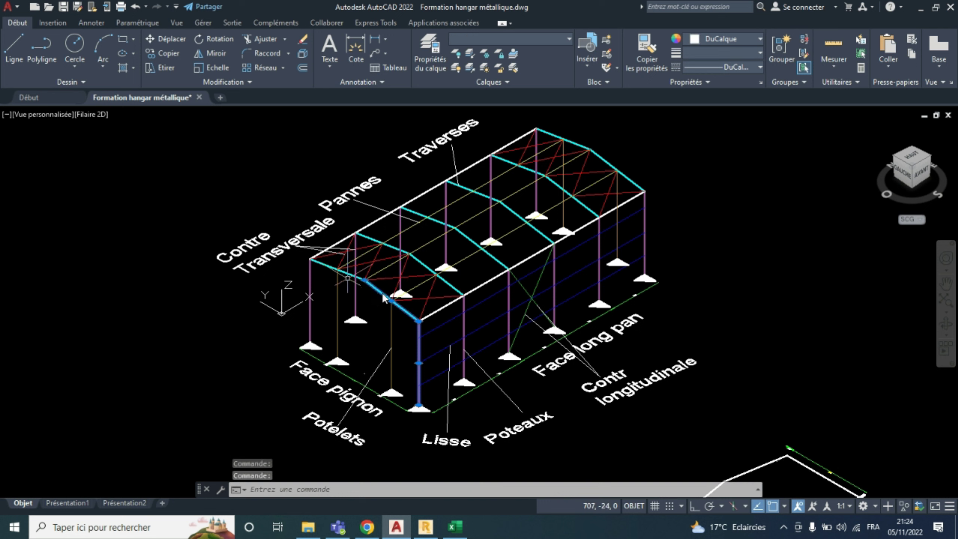
{"action": "left_click", "coordinate": [343, 275]}
{"action": "left_click", "coordinate": [313, 275]}
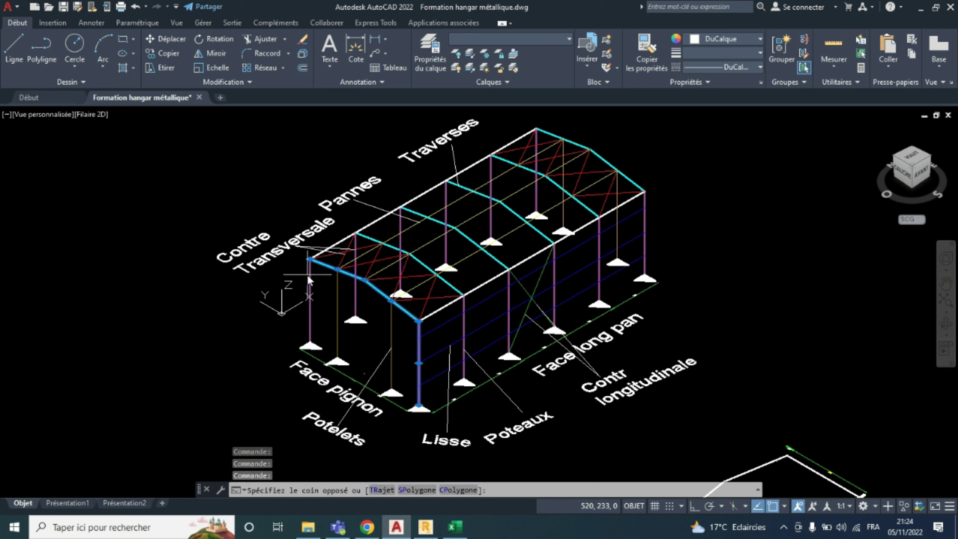
{"action": "left_click", "coordinate": [313, 281]}
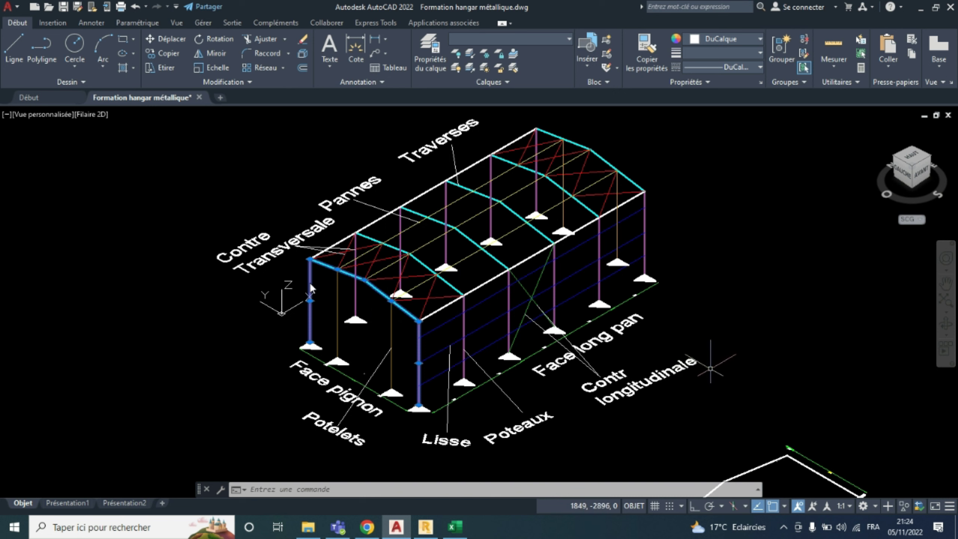
{"action": "key", "text": "Escape"}
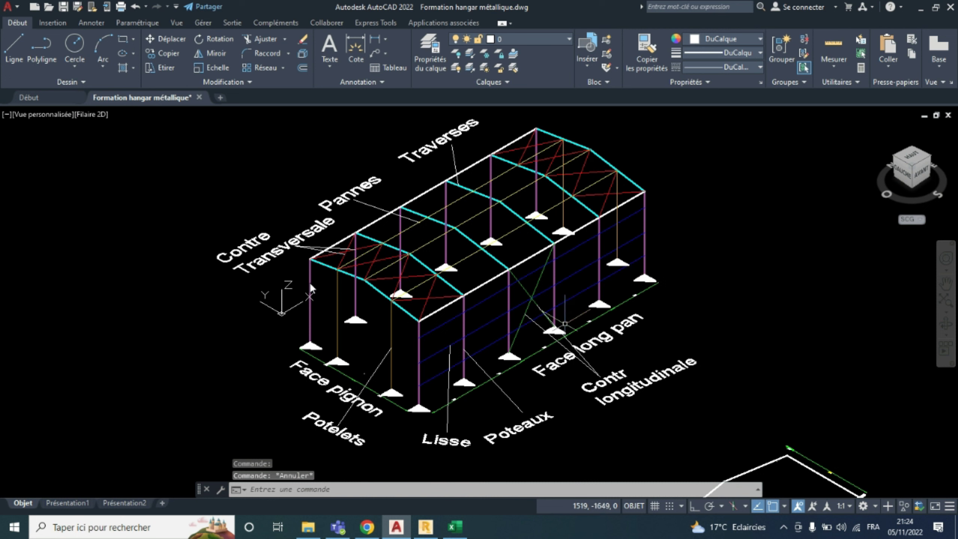
Highlight the near post and the adjoining rafter of the second portal frame in turn, clearing each selection
{"action": "left_click", "coordinate": [464, 329]}
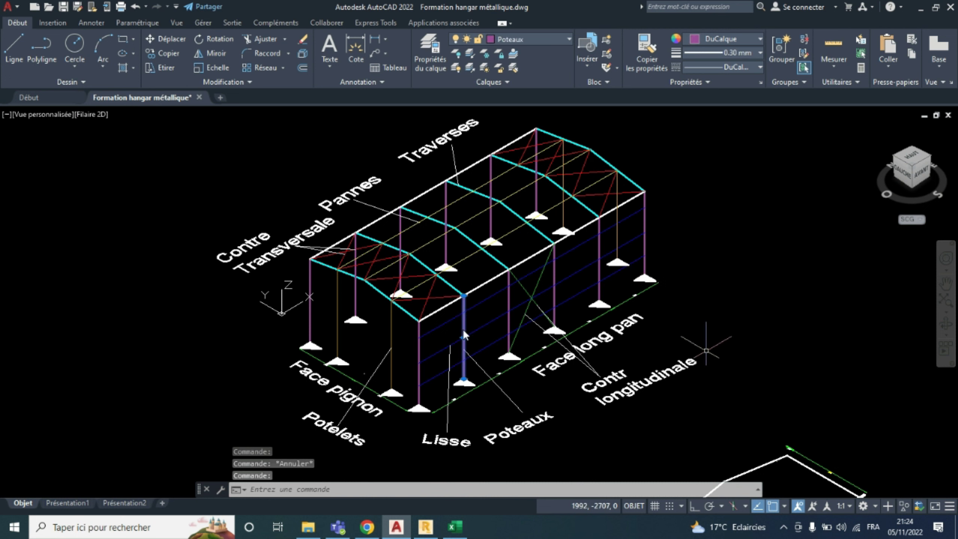
{"action": "key", "text": "Escape"}
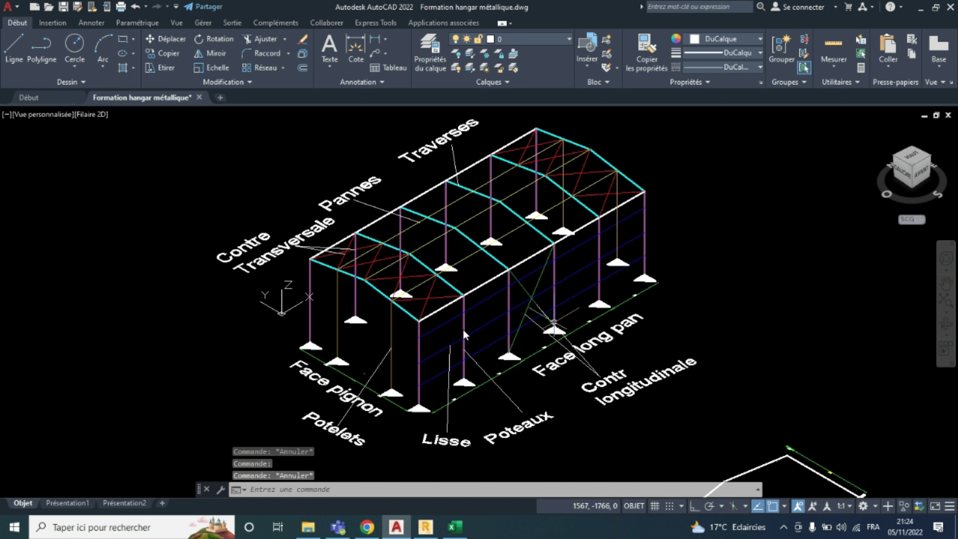
{"action": "left_click", "coordinate": [448, 283]}
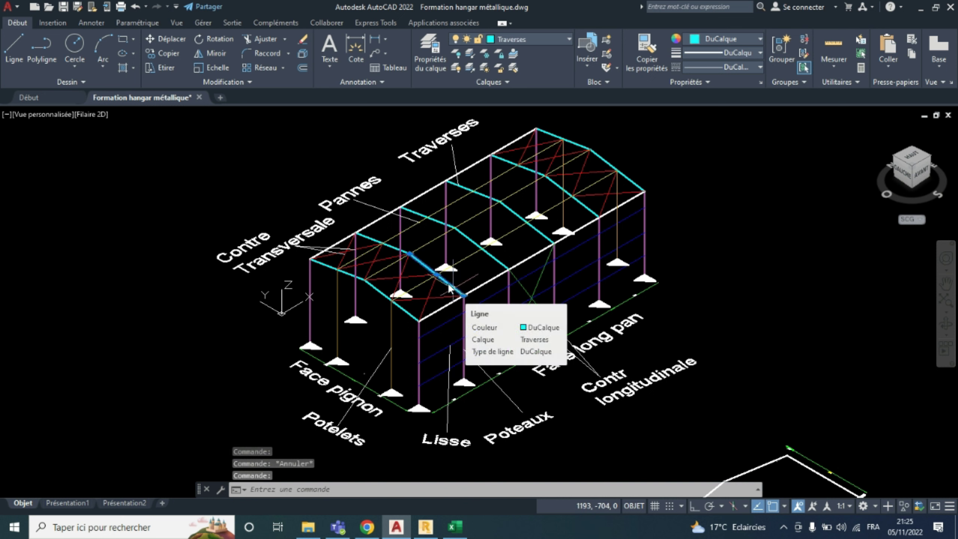
{"action": "key", "text": "Escape"}
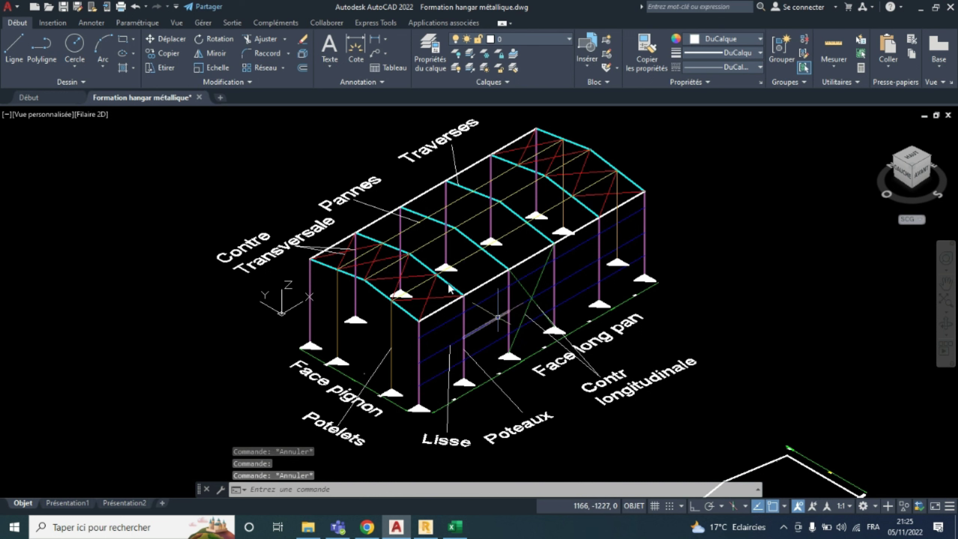
Highlight a side-rail line in the second bay with the "Lisse" label, and separately the ridge purlin, clearing each selection
{"action": "left_click", "coordinate": [497, 318]}
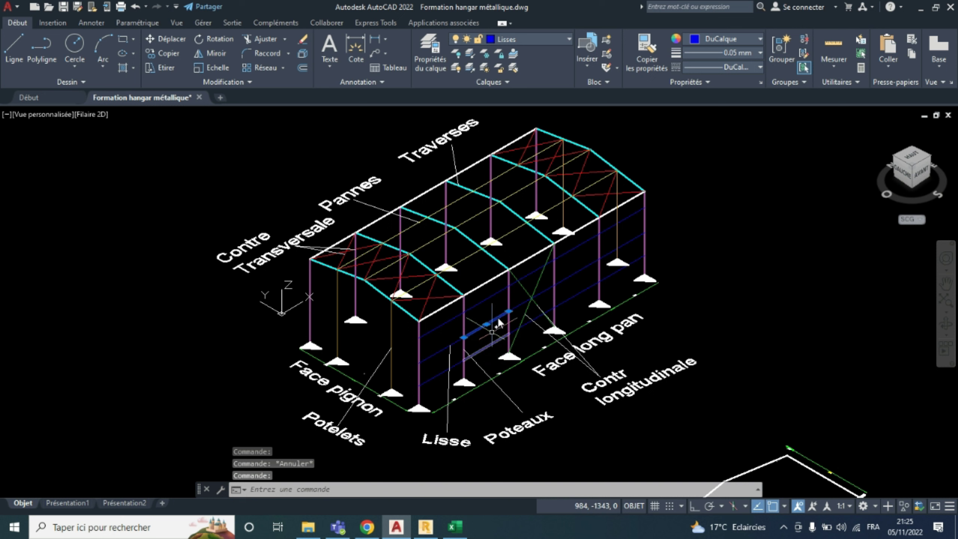
{"action": "left_click", "coordinate": [449, 437]}
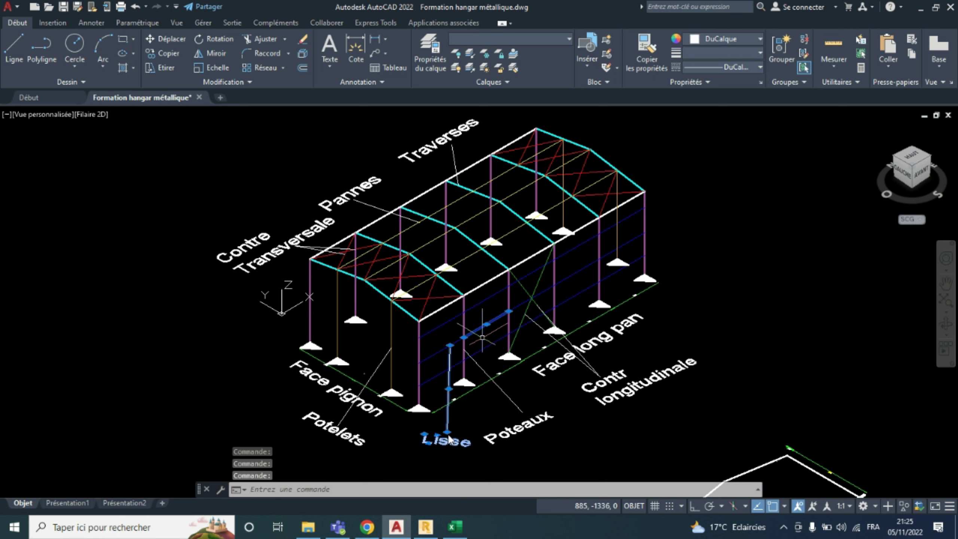
{"action": "key", "text": "Escape"}
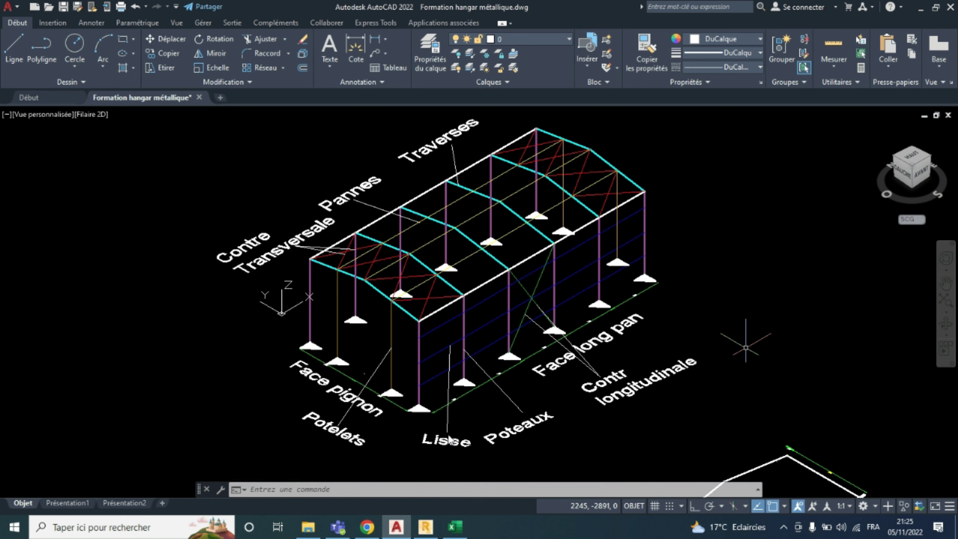
{"action": "left_click", "coordinate": [428, 243]}
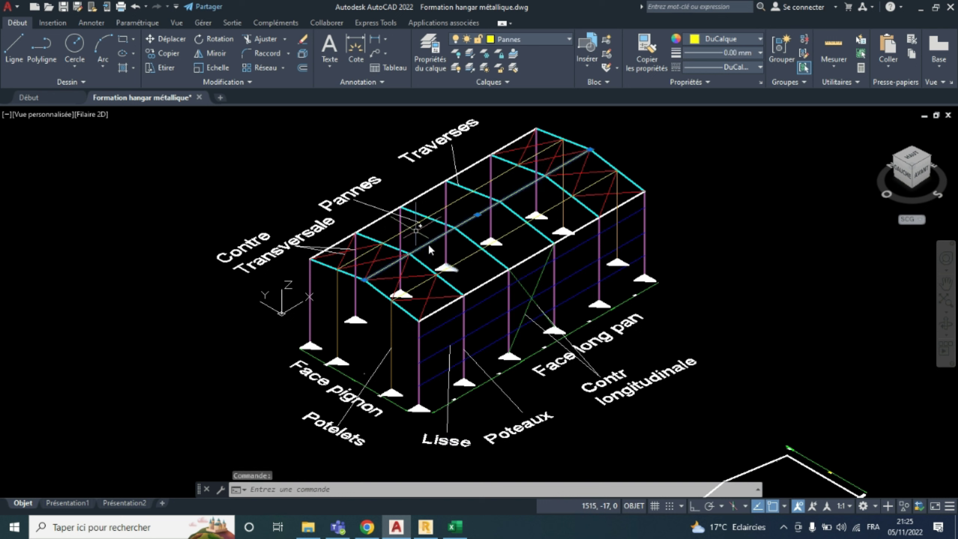
{"action": "key", "text": "Escape"}
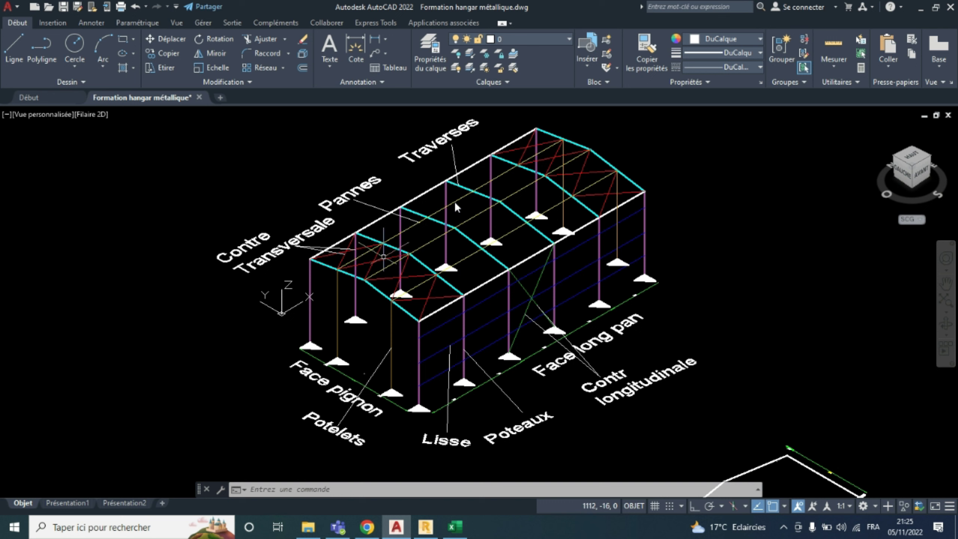
Highlight the two crossing red roof braces beside the ridge in the first bay, and clear the selection
{"action": "left_click", "coordinate": [383, 260]}
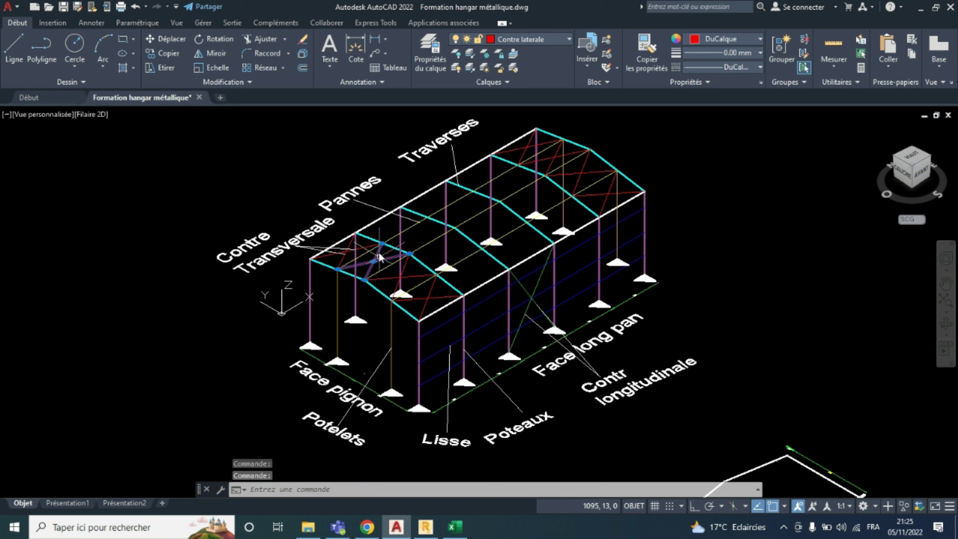
{"action": "left_click", "coordinate": [379, 252]}
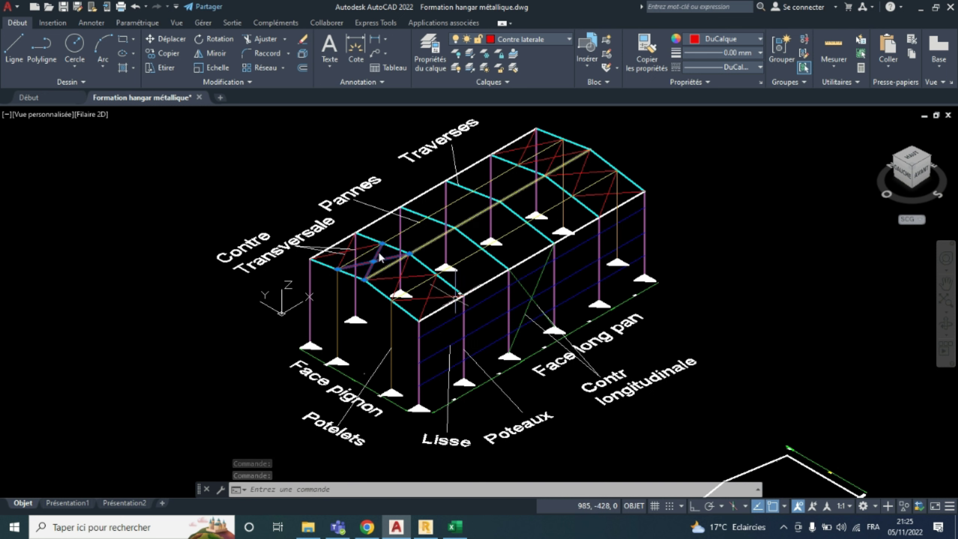
{"action": "key", "text": "Escape"}
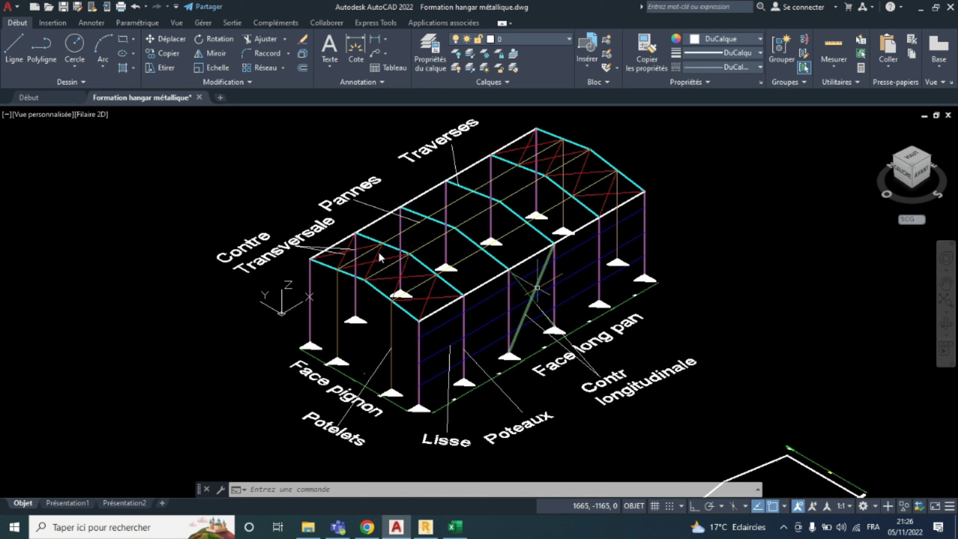
Highlight the green X-bracing pair on the long face individually and with a crossing window, clearing each selection
{"action": "left_click", "coordinate": [536, 287]}
{"action": "left_click", "coordinate": [522, 288]}
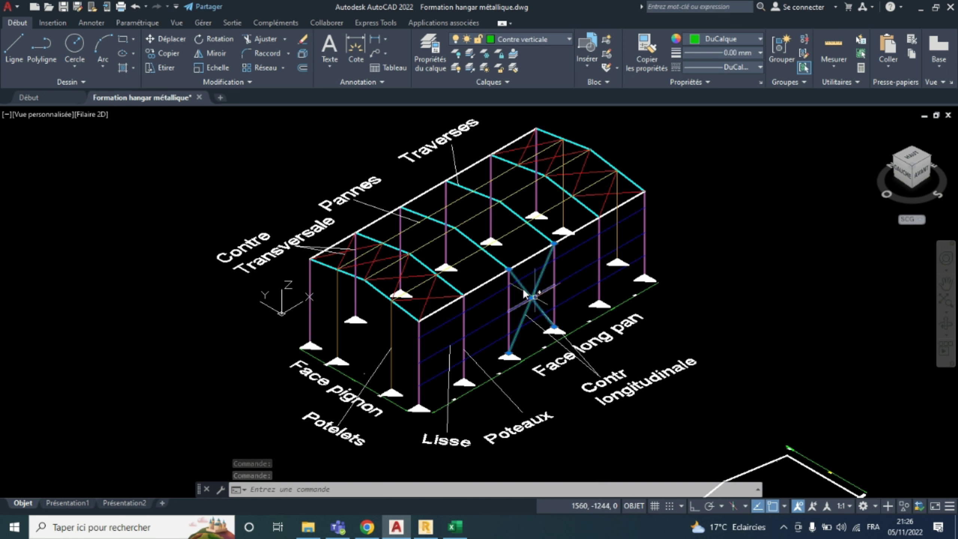
{"action": "key", "text": "Escape"}
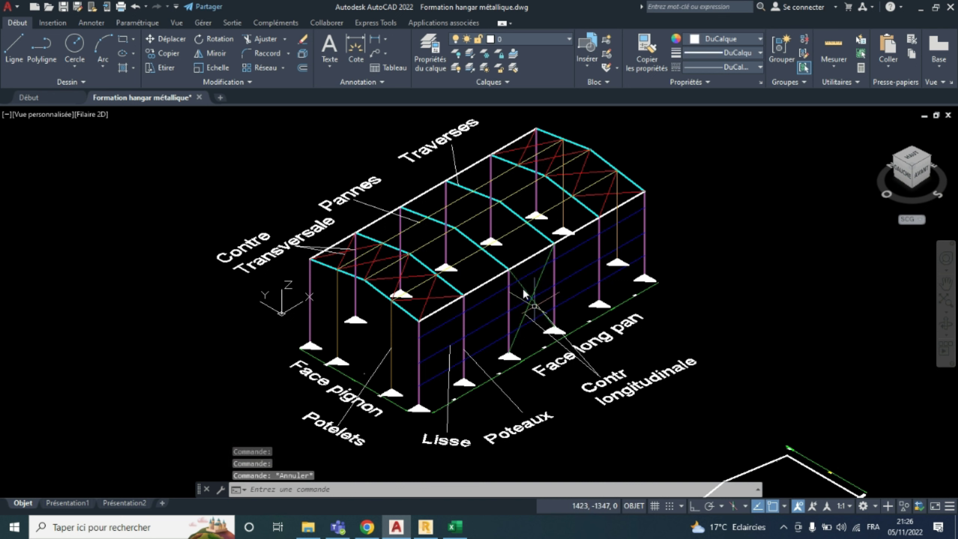
{"action": "left_click", "coordinate": [530, 283]}
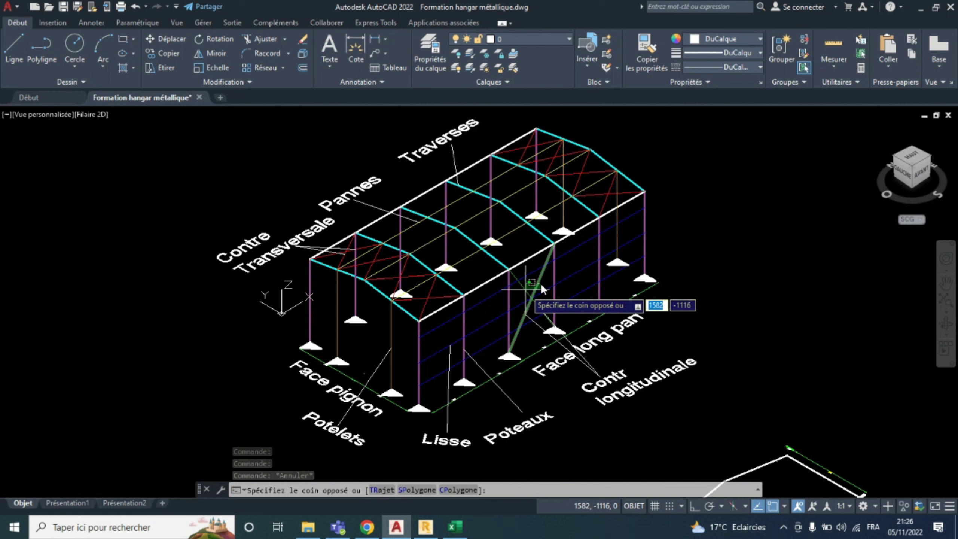
{"action": "left_click", "coordinate": [523, 291]}
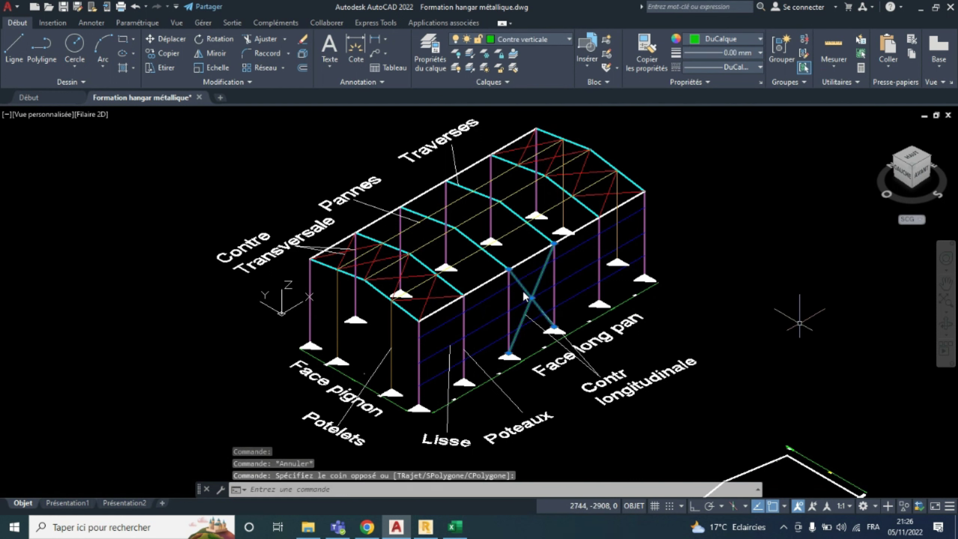
{"action": "key", "text": "Escape"}
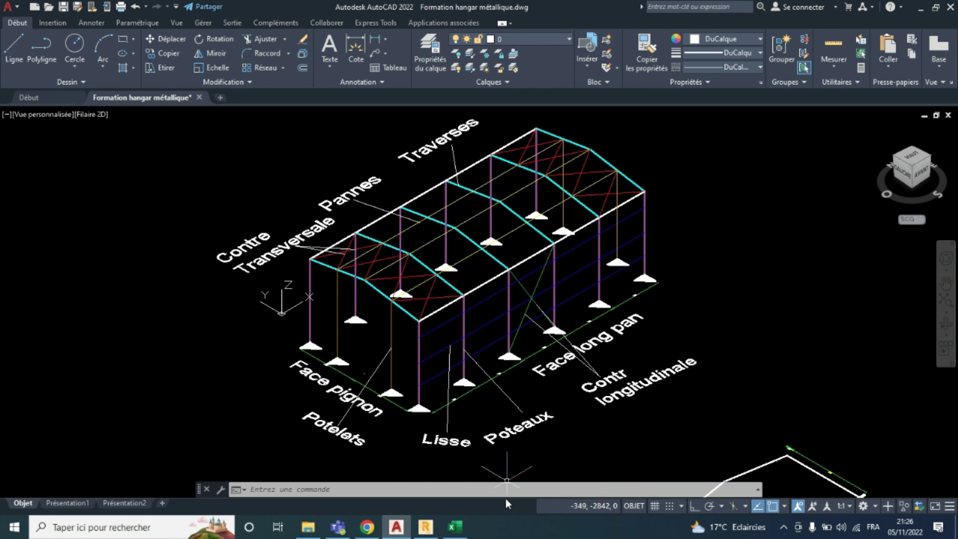
Highlight the nearest bay's dimension on the long face together with its column bases using a crossing window, and clear the selection
{"action": "scroll", "coordinate": [506, 444], "scroll_direction": "up", "scroll_amount": 2}
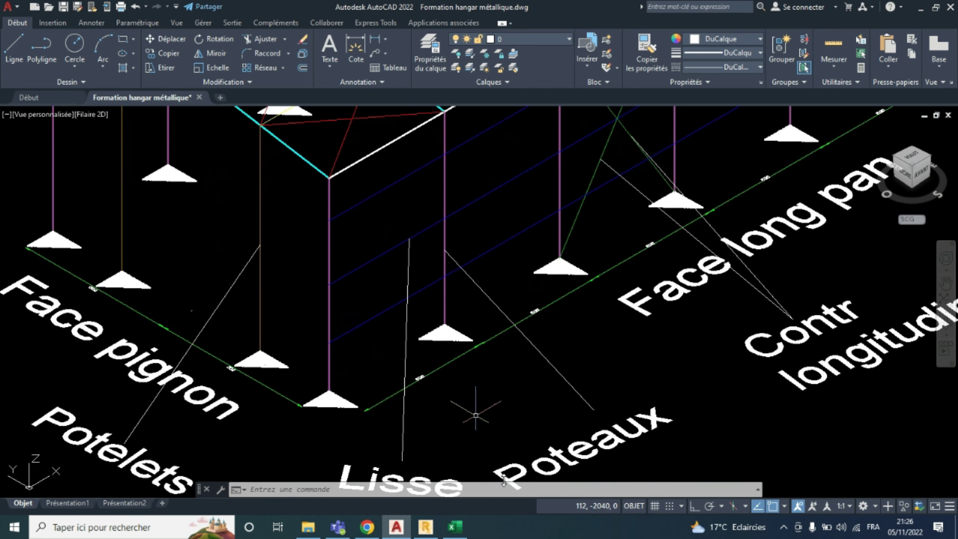
{"action": "scroll", "coordinate": [490, 412], "scroll_direction": "up", "scroll_amount": 5}
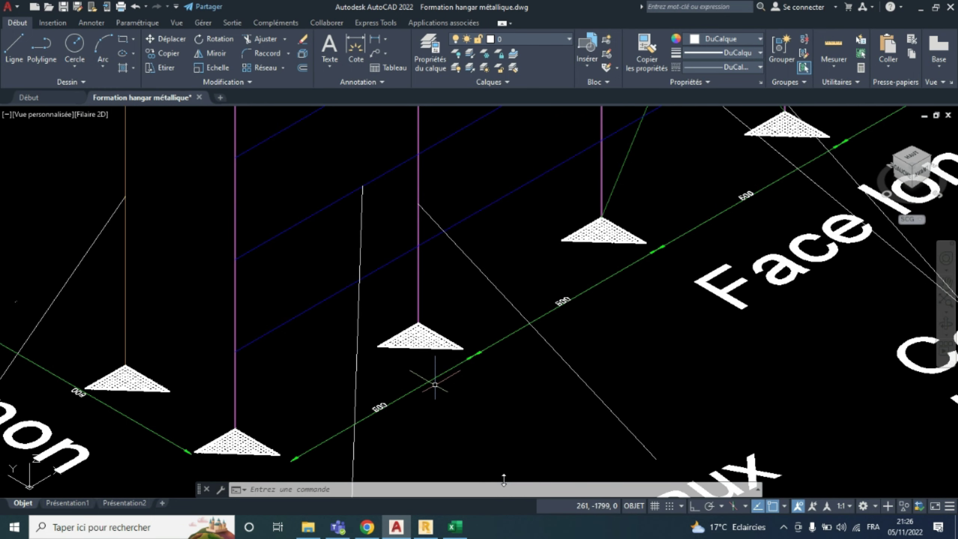
{"action": "left_click", "coordinate": [440, 410]}
{"action": "left_click", "coordinate": [410, 387]}
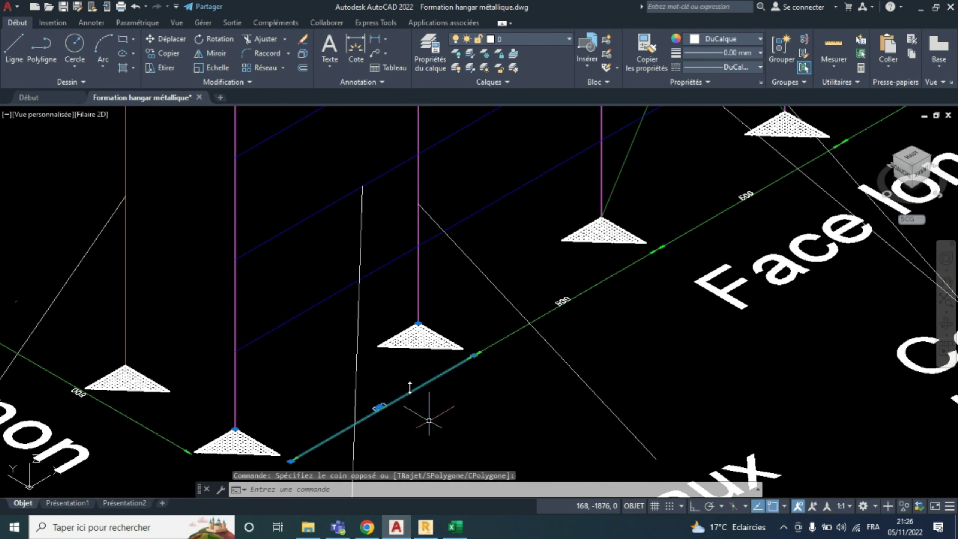
{"action": "scroll", "coordinate": [429, 420], "scroll_direction": "down", "scroll_amount": 4}
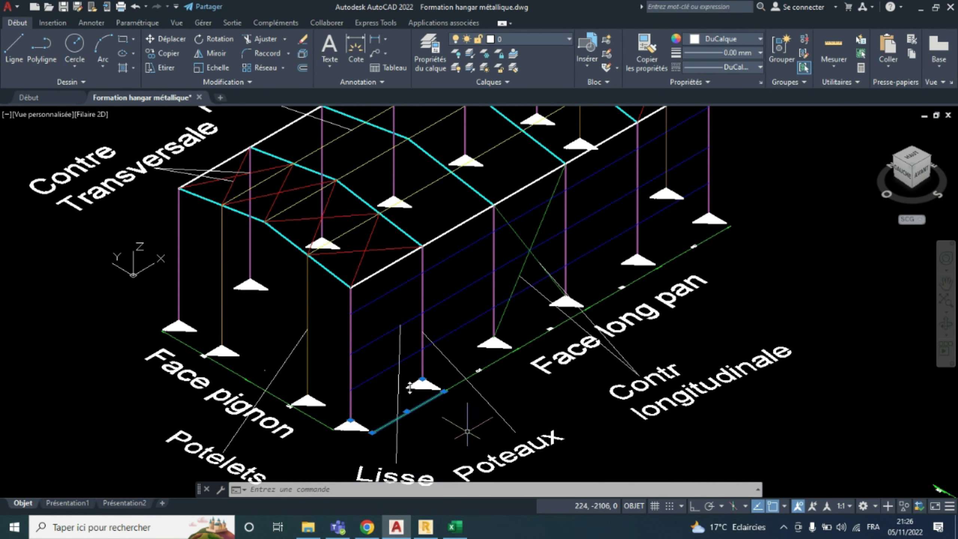
{"action": "key", "text": "Escape"}
Examine the post-spacing dimensions along the gable face labelled "Face pignon" against the whole hangar model
{"action": "scroll", "coordinate": [463, 408], "scroll_direction": "up", "scroll_amount": 2}
{"action": "scroll", "coordinate": [452, 407], "scroll_direction": "down", "scroll_amount": 2}
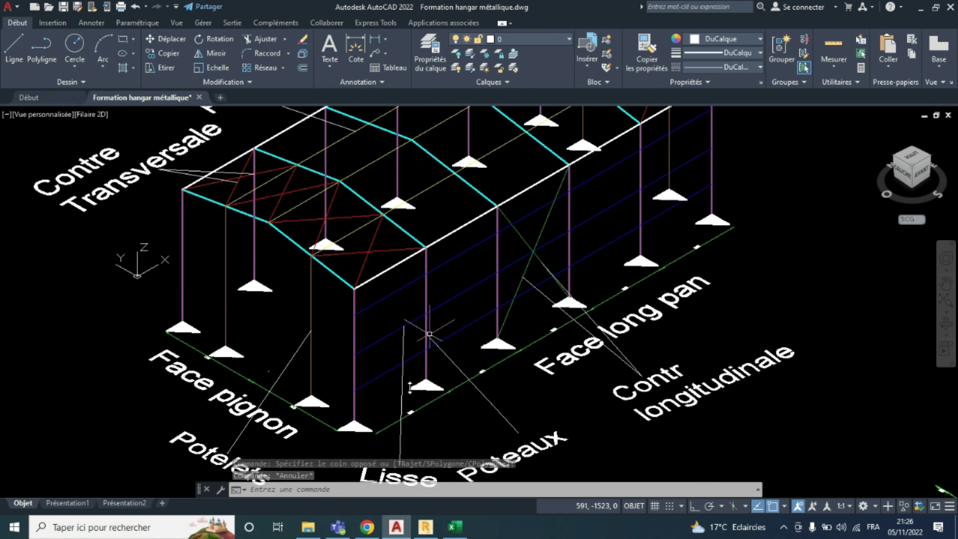
{"action": "scroll", "coordinate": [338, 392], "scroll_direction": "up", "scroll_amount": 5}
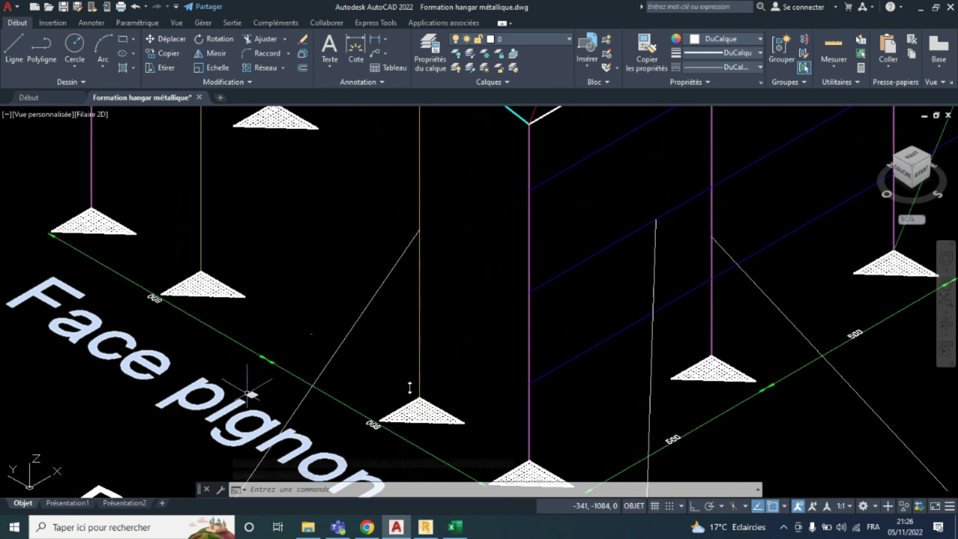
{"action": "scroll", "coordinate": [255, 378], "scroll_direction": "down", "scroll_amount": 5}
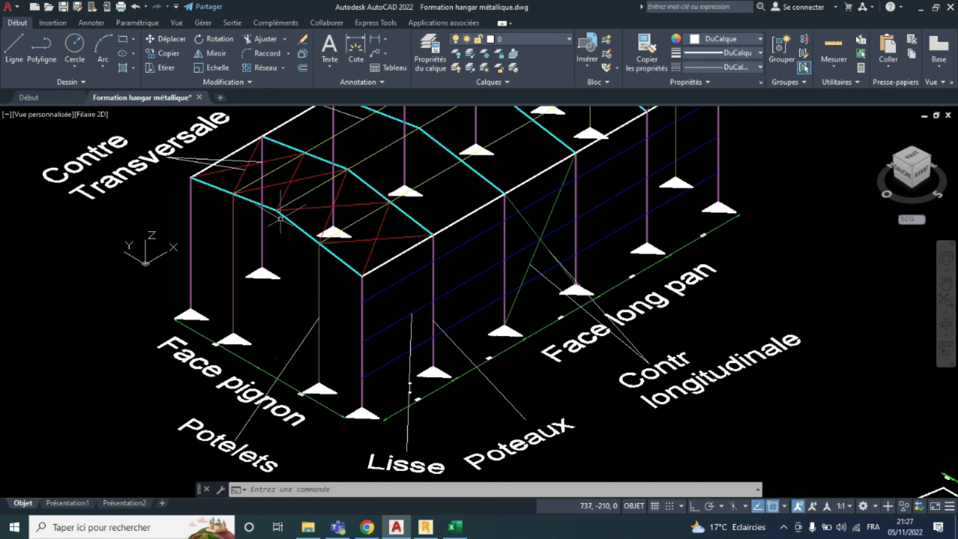
{"action": "scroll", "coordinate": [229, 353], "scroll_direction": "up", "scroll_amount": 6}
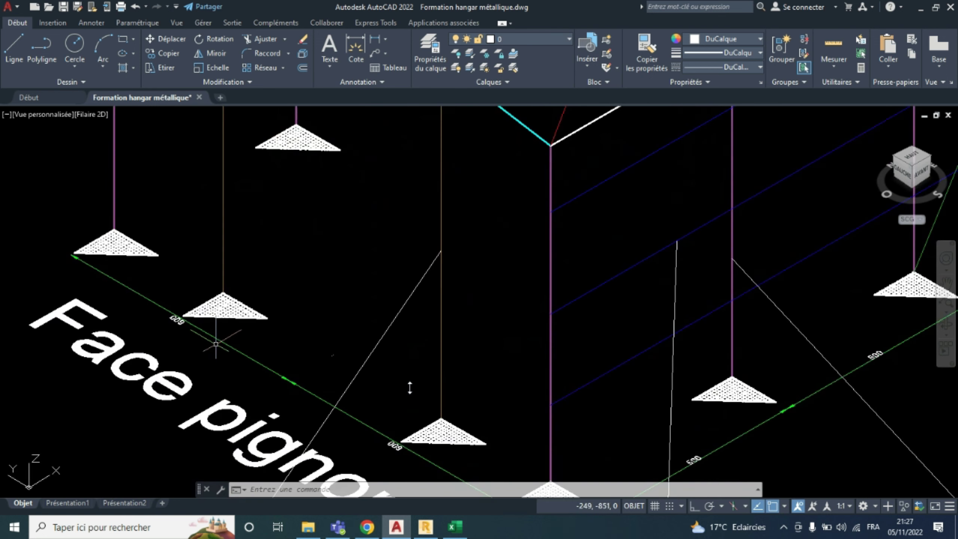
{"action": "scroll", "coordinate": [160, 302], "scroll_direction": "down", "scroll_amount": 6}
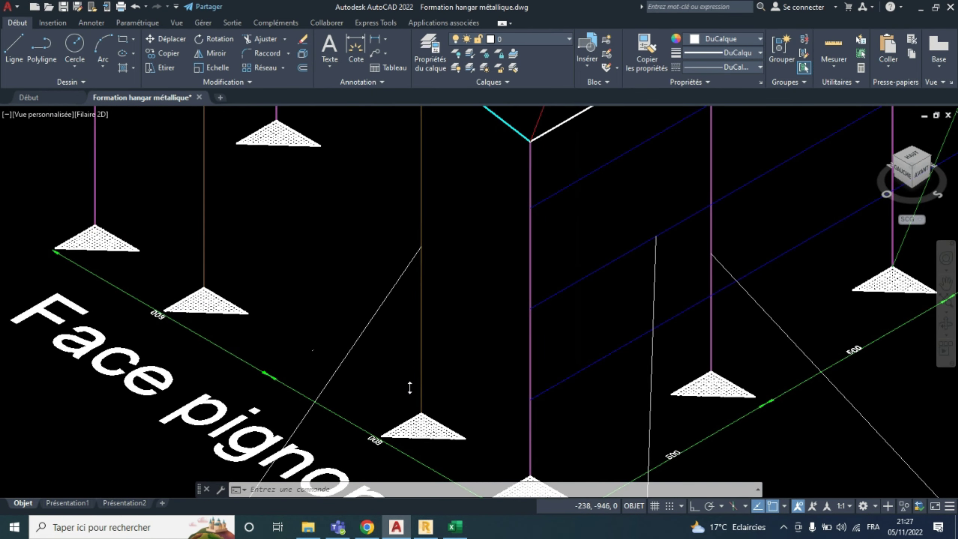
{"action": "scroll", "coordinate": [335, 443], "scroll_direction": "up", "scroll_amount": 1}
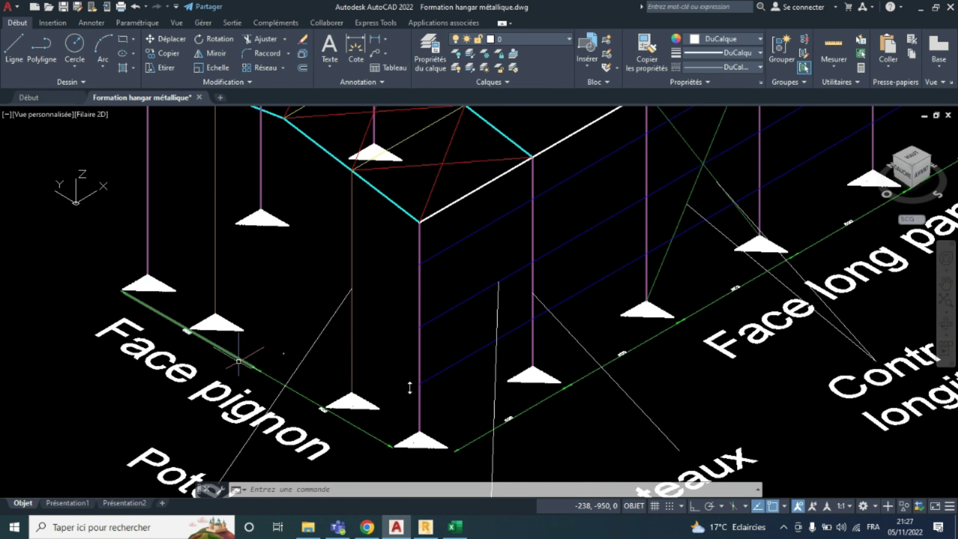
{"action": "scroll", "coordinate": [249, 367], "scroll_direction": "down", "scroll_amount": 5}
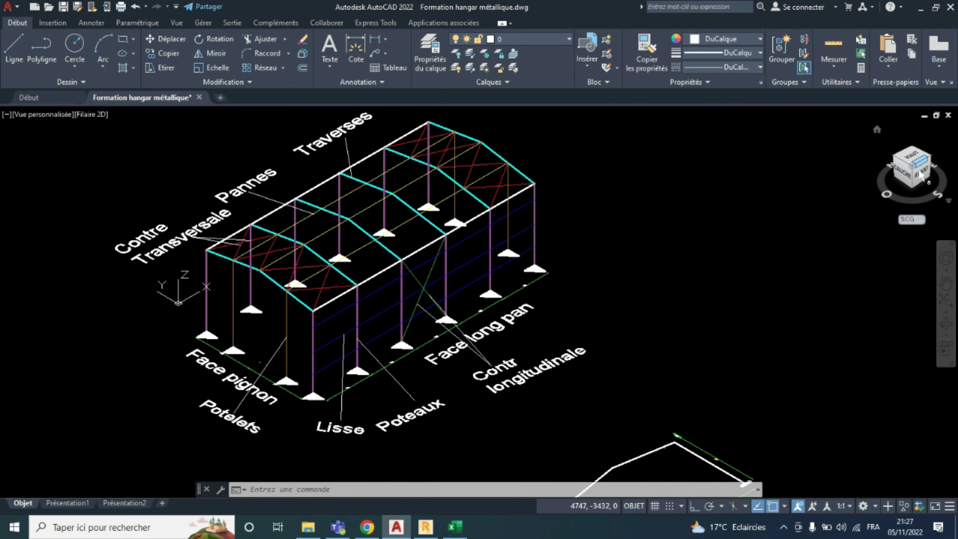
Orbit the hangar model to a front-facing view, and switch to the Haut view framed on the 2D portal frame elevation
{"action": "left_click_drag", "start_coordinate": [920, 176], "coordinate": [804, 173]}
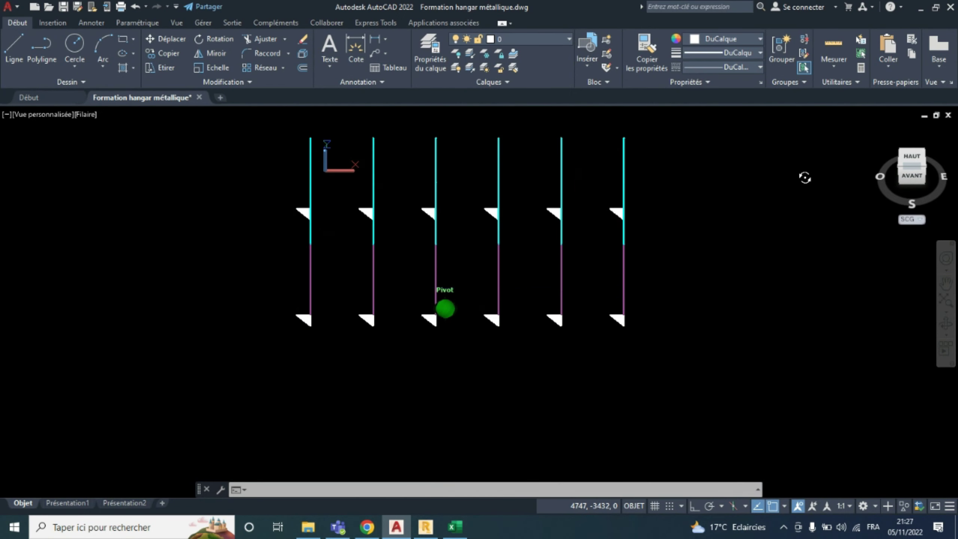
{"action": "key", "text": "Escape"}
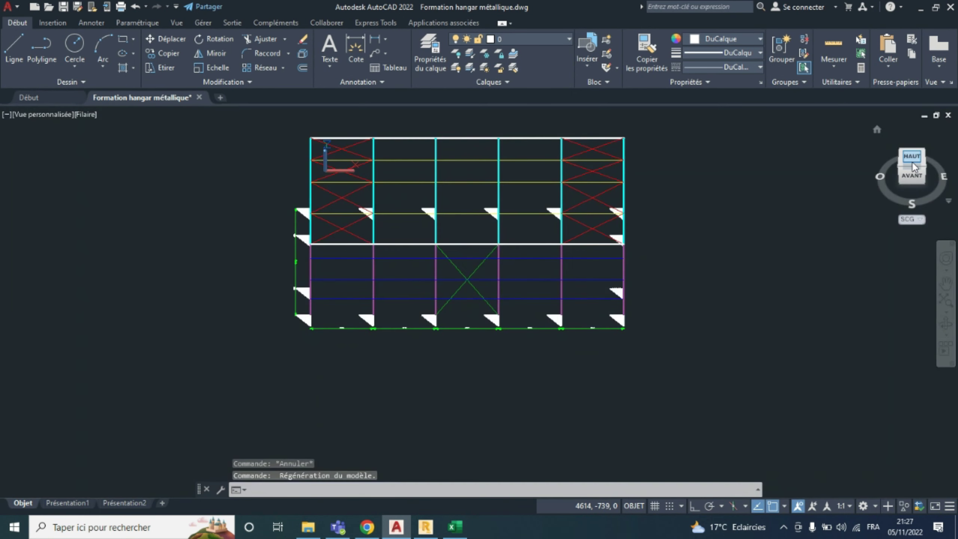
{"action": "left_click", "coordinate": [913, 167]}
{"action": "scroll", "coordinate": [513, 276], "scroll_direction": "down", "scroll_amount": 3}
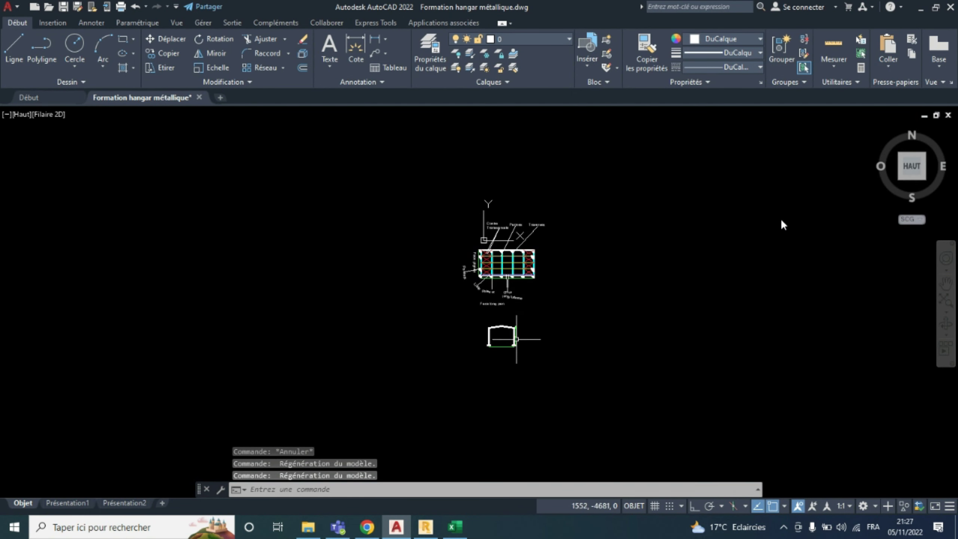
{"action": "scroll", "coordinate": [489, 353], "scroll_direction": "up", "scroll_amount": 4}
{"action": "scroll", "coordinate": [546, 310], "scroll_direction": "up", "scroll_amount": 4}
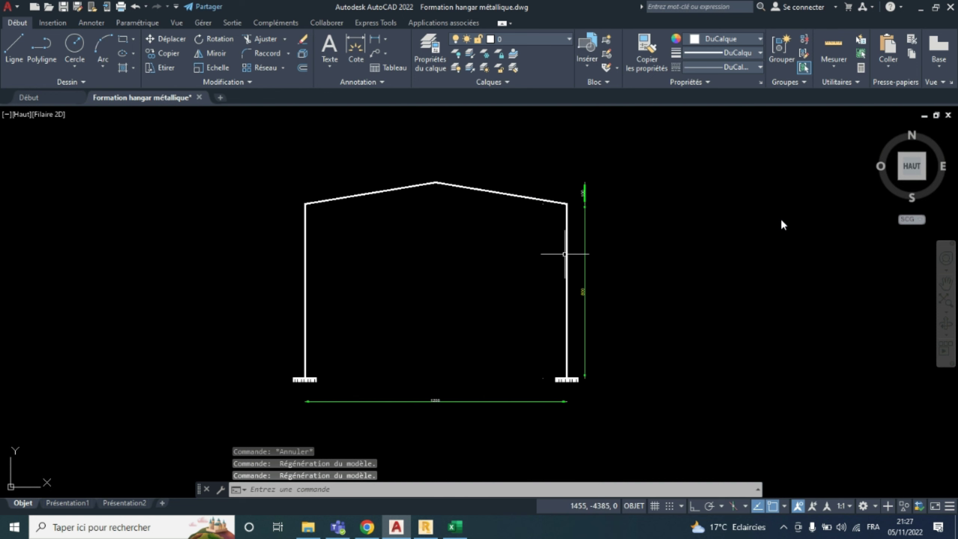
Highlight the portal frame's post beside the vertical dimensions, clear the selection, and examine the post's height dimension
{"action": "scroll", "coordinate": [597, 261], "scroll_direction": "up", "scroll_amount": 4}
{"action": "scroll", "coordinate": [597, 261], "scroll_direction": "down", "scroll_amount": 5}
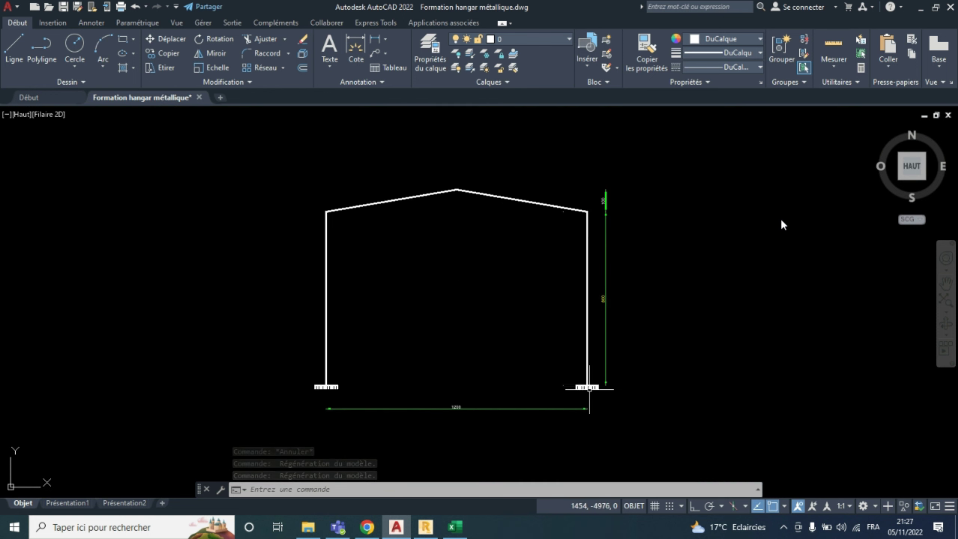
{"action": "left_click", "coordinate": [587, 354]}
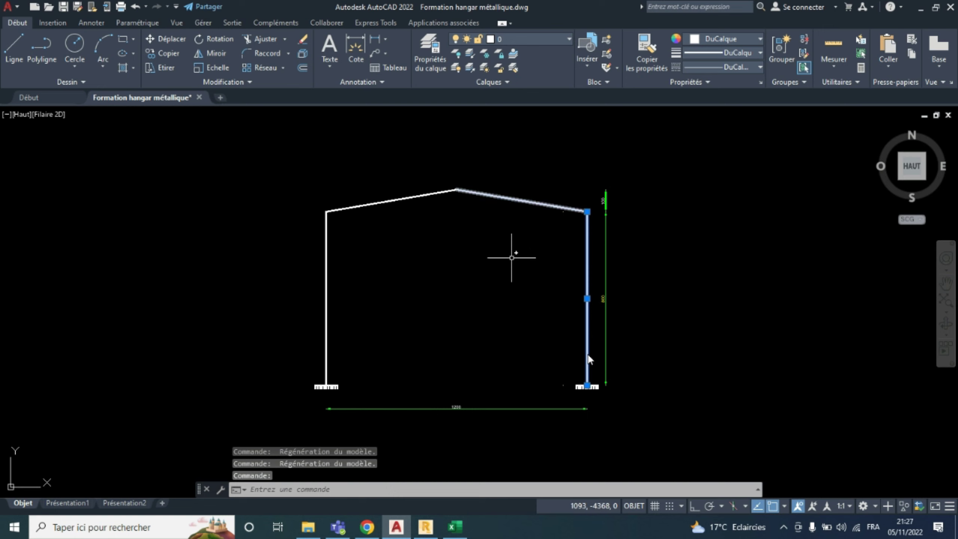
{"action": "key", "text": "Escape"}
{"action": "scroll", "coordinate": [611, 321], "scroll_direction": "up", "scroll_amount": 5}
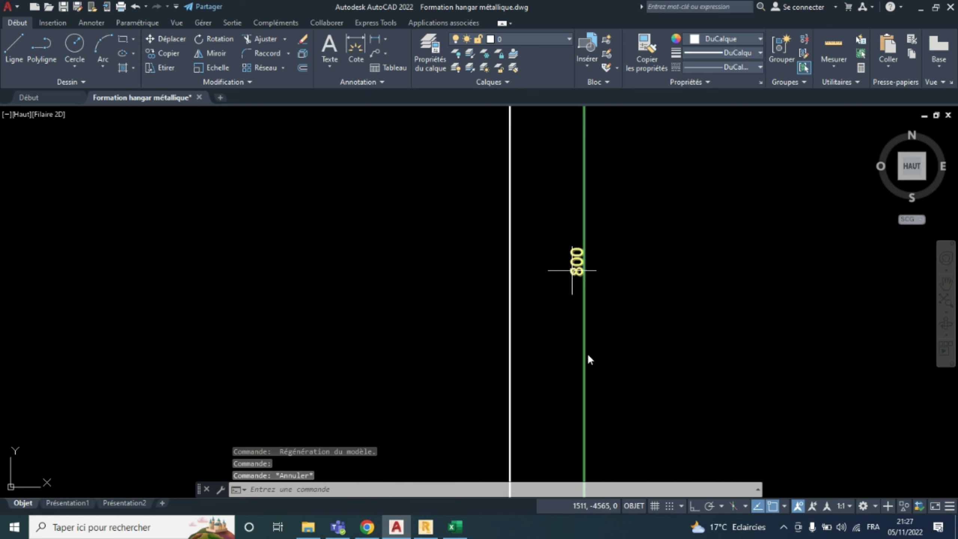
{"action": "scroll", "coordinate": [570, 334], "scroll_direction": "down", "scroll_amount": 5}
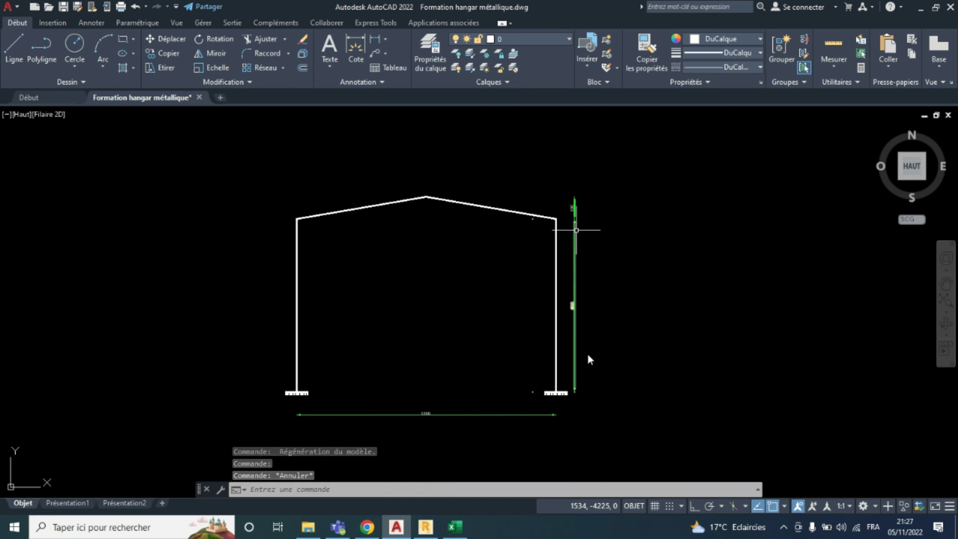
Examine the roof rise dimension above the eaves and the span dimension below the portal frame's supports
{"action": "scroll", "coordinate": [567, 344], "scroll_direction": "up", "scroll_amount": 5}
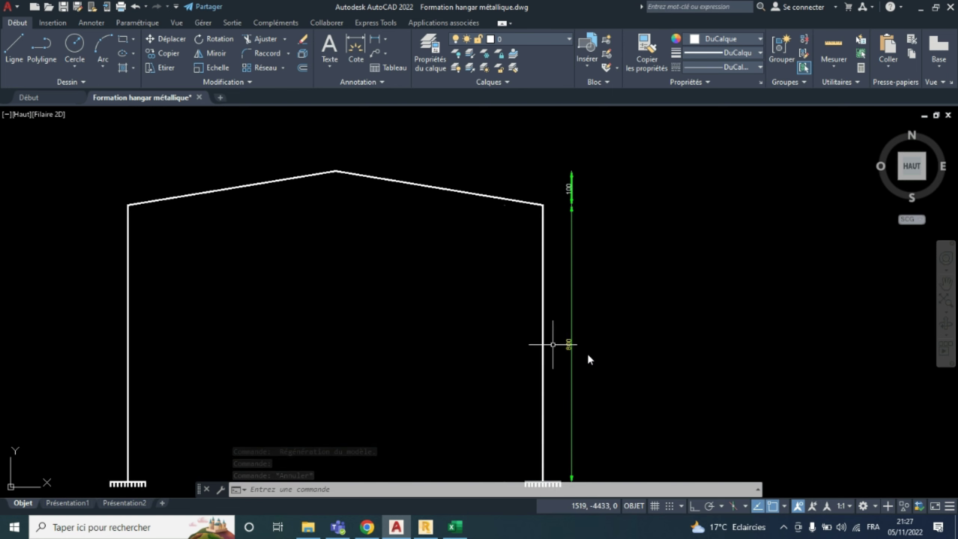
{"action": "scroll", "coordinate": [567, 344], "scroll_direction": "down", "scroll_amount": 5}
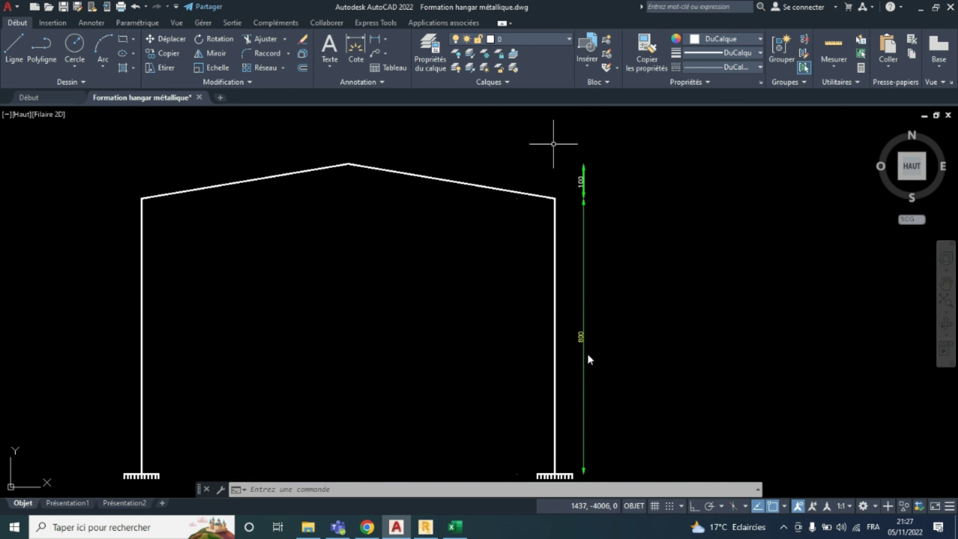
{"action": "scroll", "coordinate": [554, 146], "scroll_direction": "up", "scroll_amount": 5}
{"action": "scroll", "coordinate": [590, 360], "scroll_direction": "down", "scroll_amount": 5}
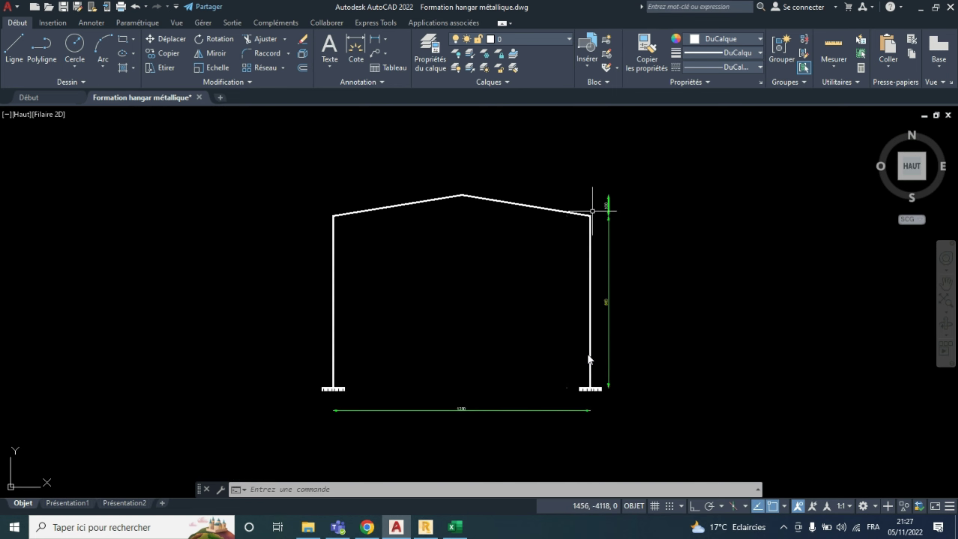
{"action": "scroll", "coordinate": [419, 438], "scroll_direction": "up", "scroll_amount": 2}
{"action": "scroll", "coordinate": [484, 383], "scroll_direction": "up", "scroll_amount": 2}
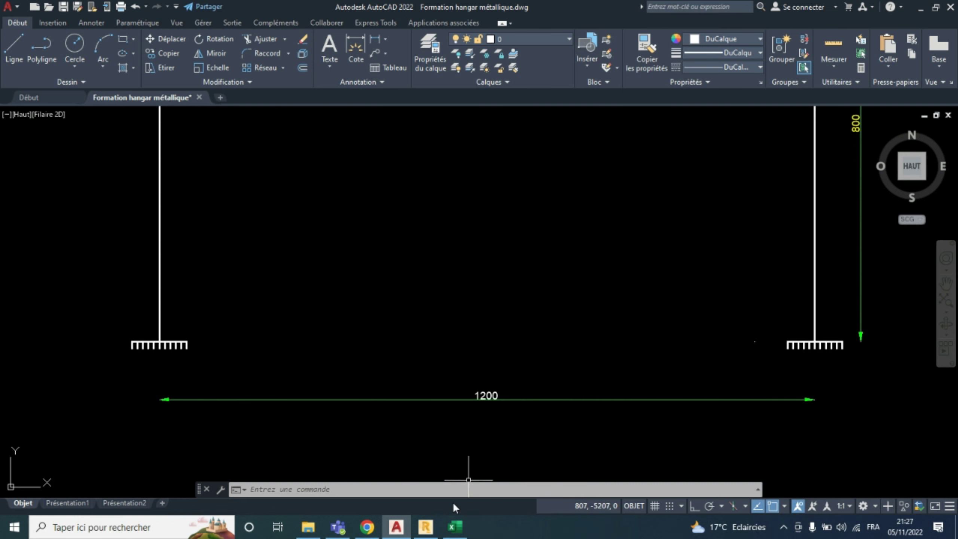
Switch to Robot Structural Analysis Professional 2022, create a new plane frame project, and open the construction lines (Lignes de construction) settings
{"action": "left_click", "coordinate": [426, 527]}
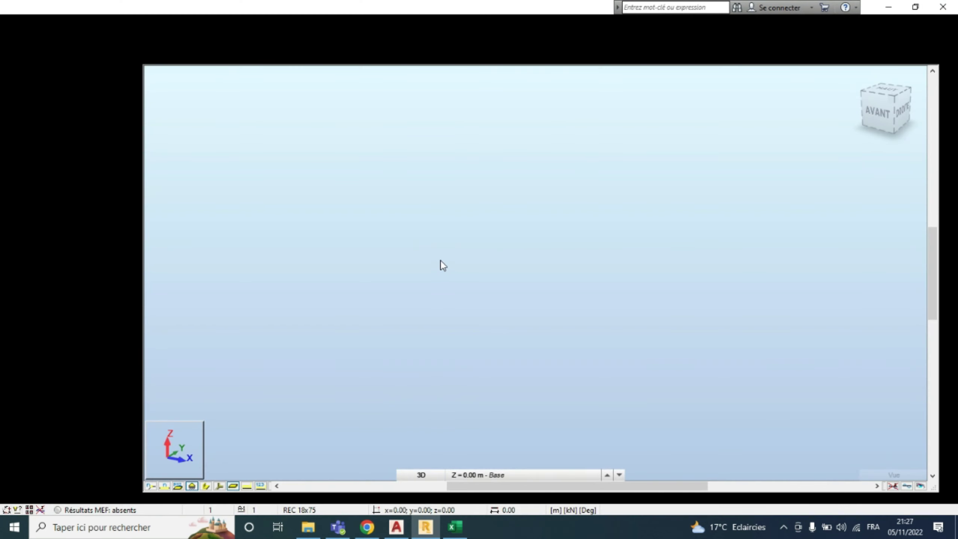
{"action": "left_click", "coordinate": [39, 22]}
{"action": "left_click", "coordinate": [64, 34]}
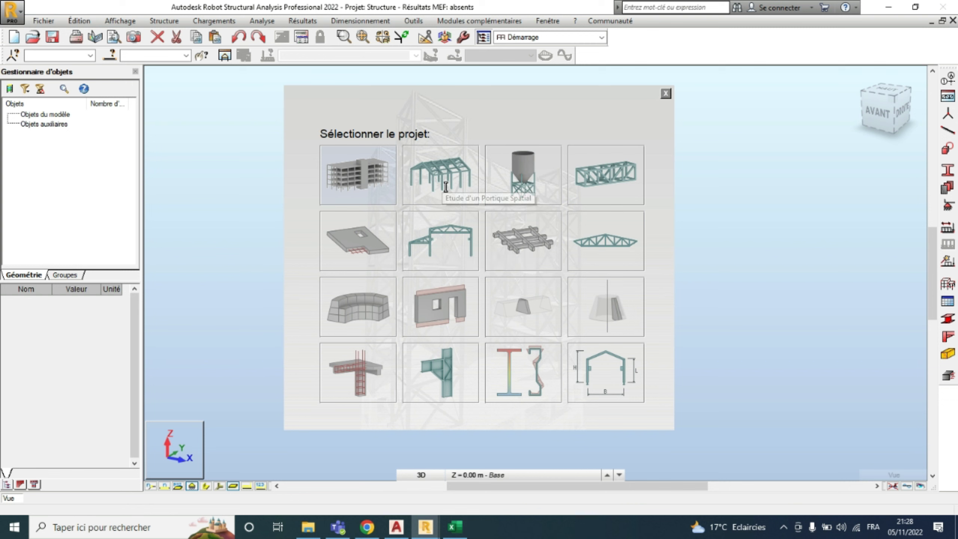
{"action": "left_click", "coordinate": [464, 241]}
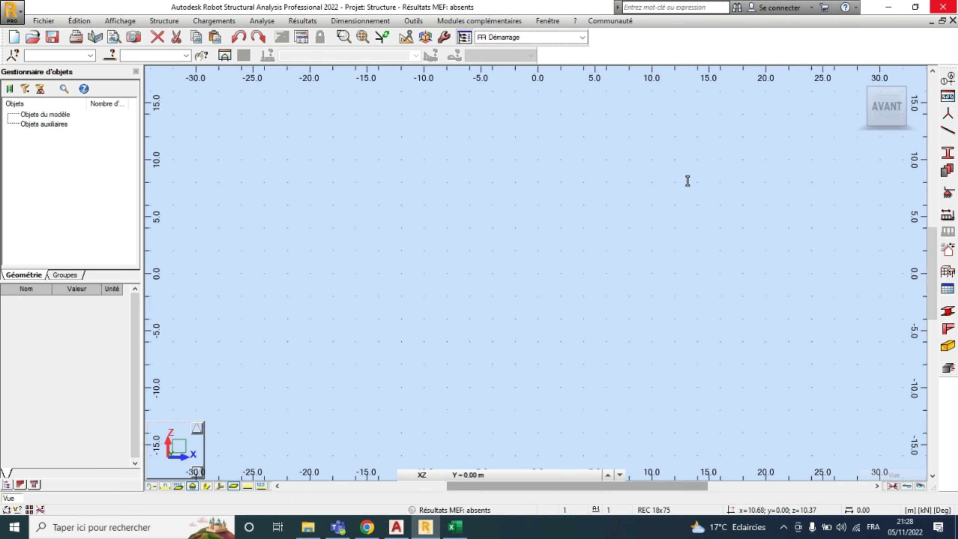
{"action": "scroll", "coordinate": [487, 272], "scroll_direction": "up", "scroll_amount": 1}
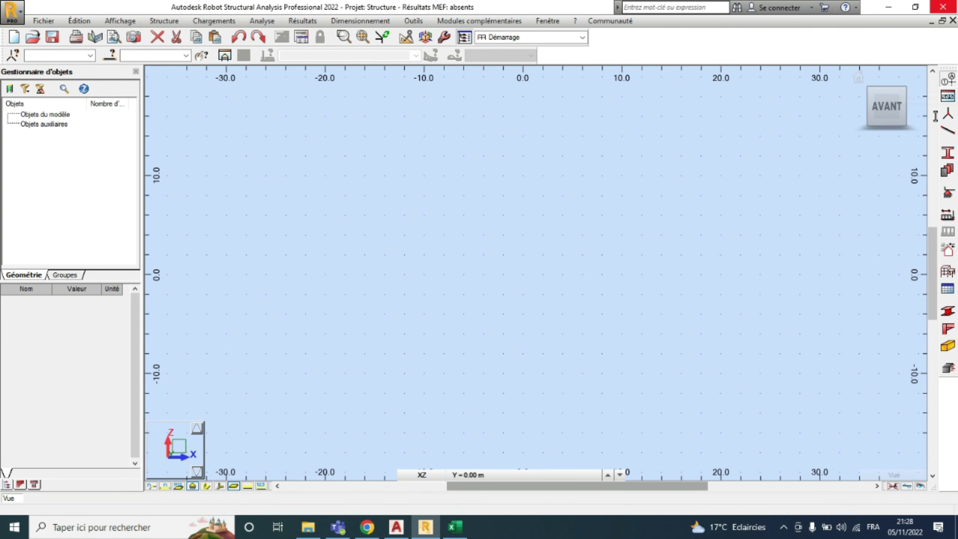
{"action": "left_click", "coordinate": [949, 82]}
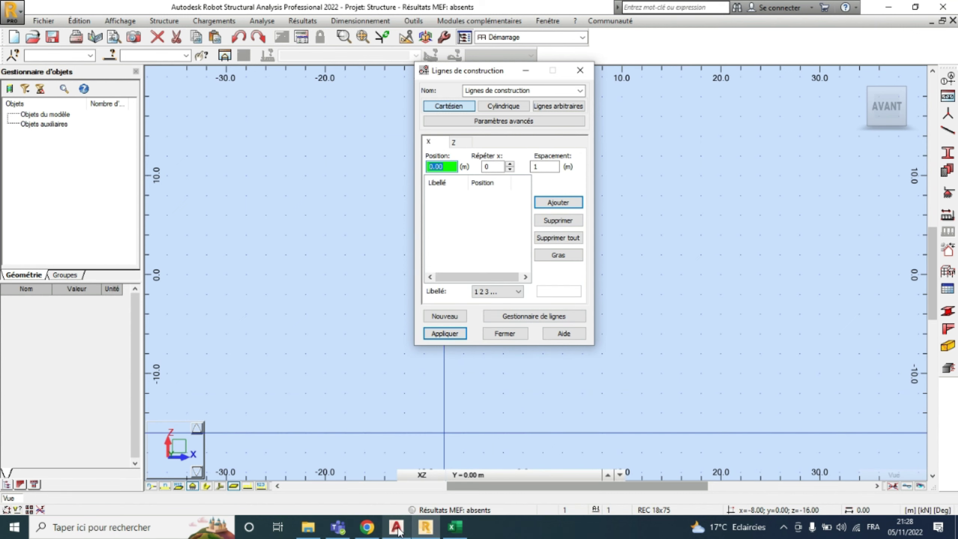
Switch to the Excel hangar data workbook and make the "Espacement des lisses" and "Espacement des pannes" values bold
{"action": "left_click", "coordinate": [455, 527]}
{"action": "scroll", "coordinate": [449, 298], "scroll_direction": "up", "scroll_amount": 3}
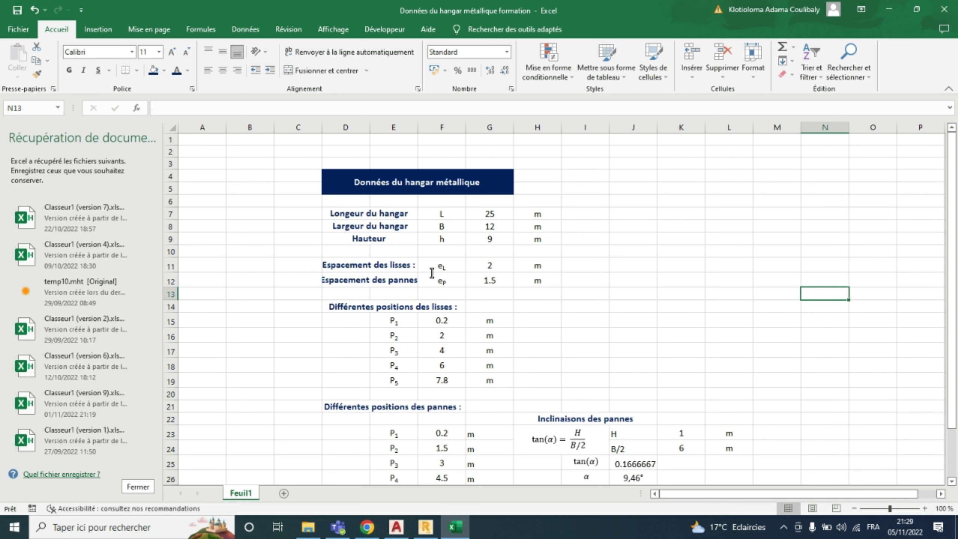
{"action": "left_click", "coordinate": [504, 272]}
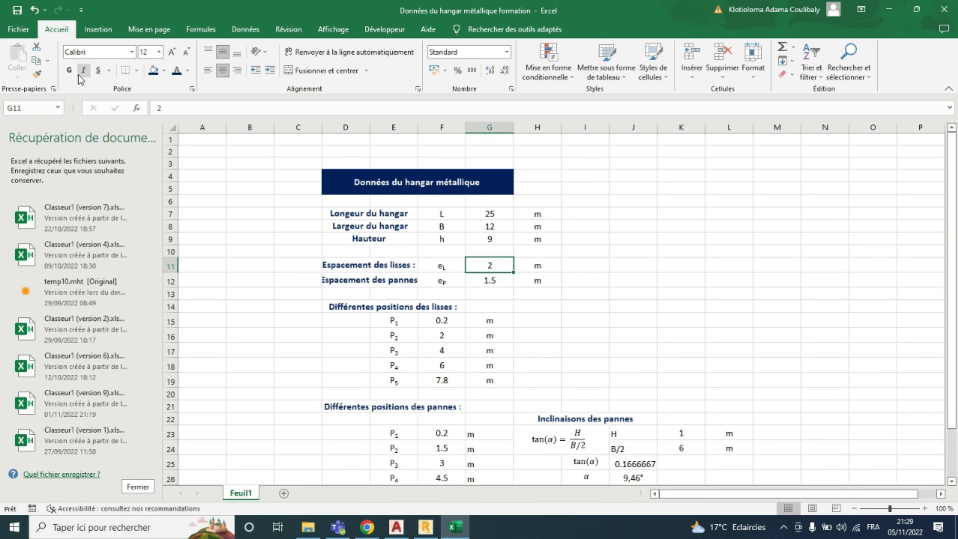
{"action": "left_click", "coordinate": [502, 280]}
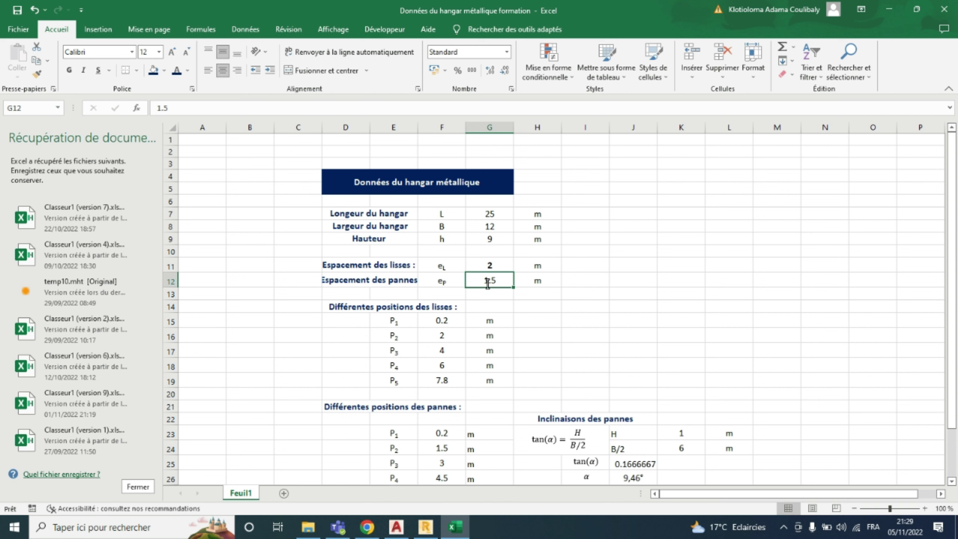
{"action": "left_click", "coordinate": [69, 71]}
Point out the first side-rail position P1, and make the H value under "Inclinaisons des pannes" bold
{"action": "scroll", "coordinate": [537, 336], "scroll_direction": "down", "scroll_amount": 1}
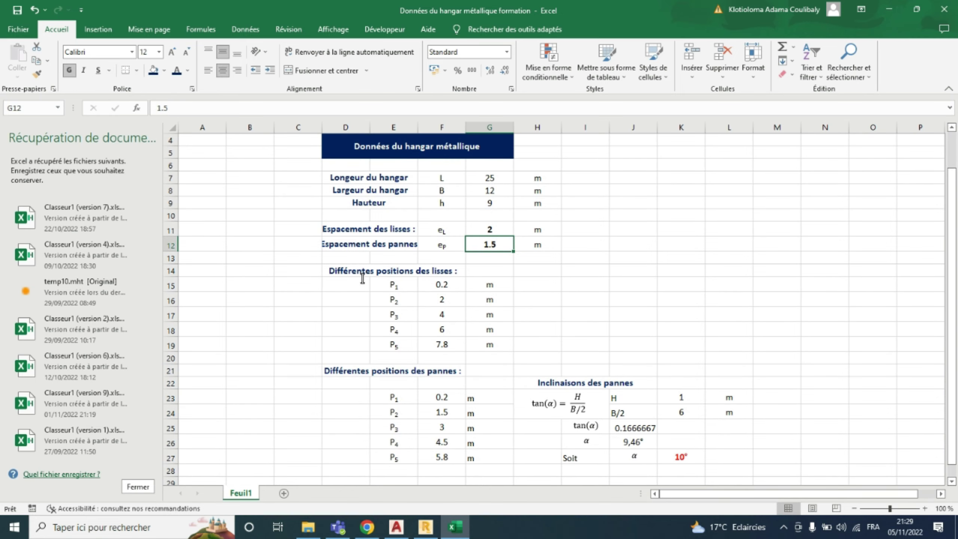
{"action": "left_click", "coordinate": [453, 290]}
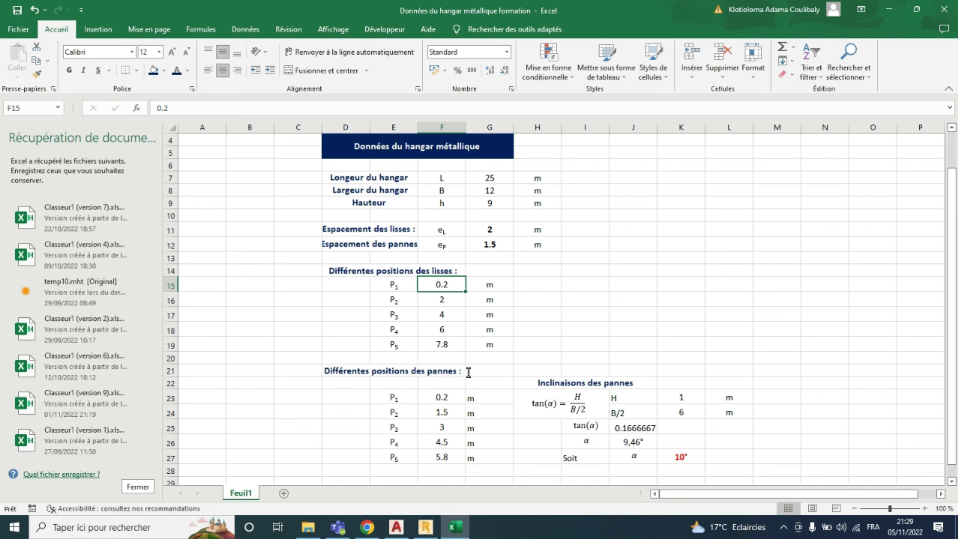
{"action": "scroll", "coordinate": [468, 377], "scroll_direction": "down", "scroll_amount": 1}
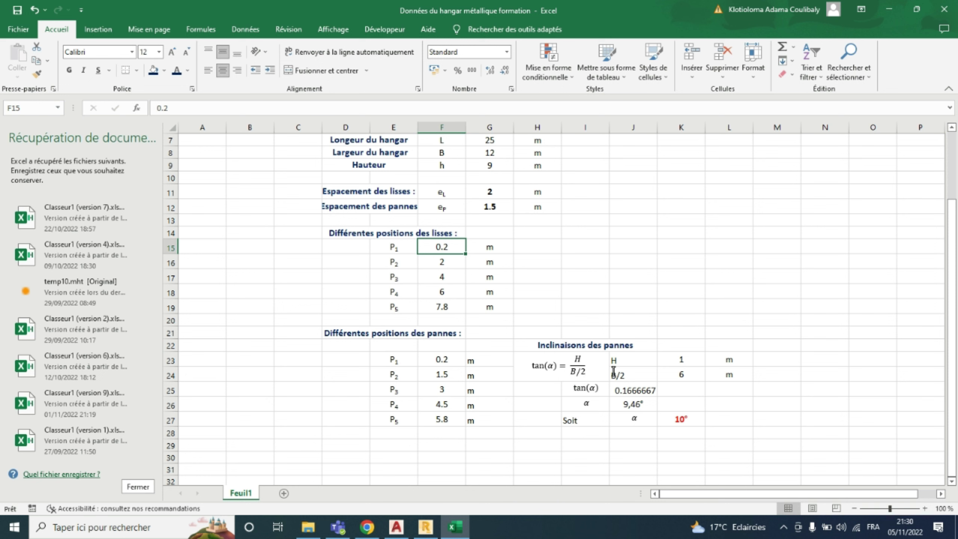
{"action": "left_click", "coordinate": [692, 363]}
{"action": "left_click", "coordinate": [69, 71]}
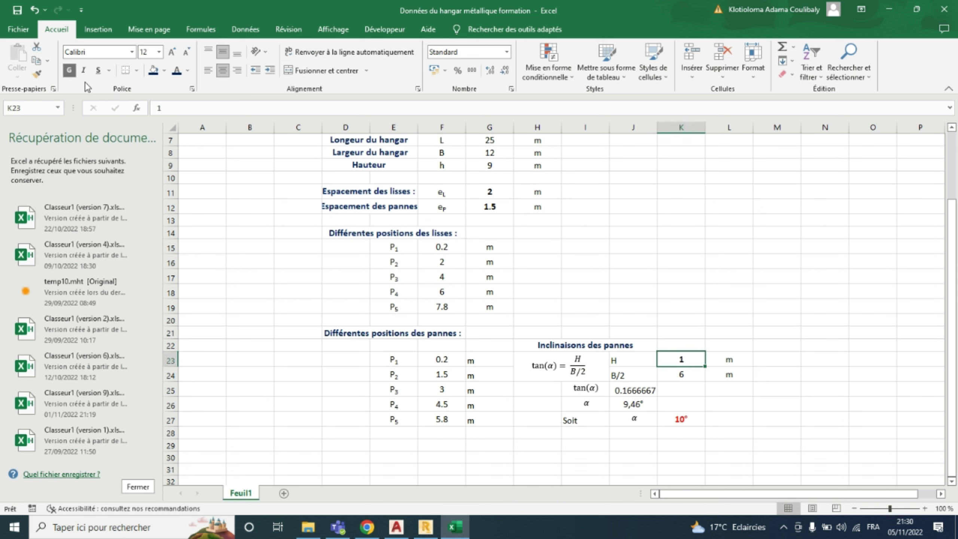
Make the B/2 value and the calculated 9,46° angle bold under "Inclinaisons des pannes", and point out the adopted 10° slope
{"action": "left_click", "coordinate": [687, 376]}
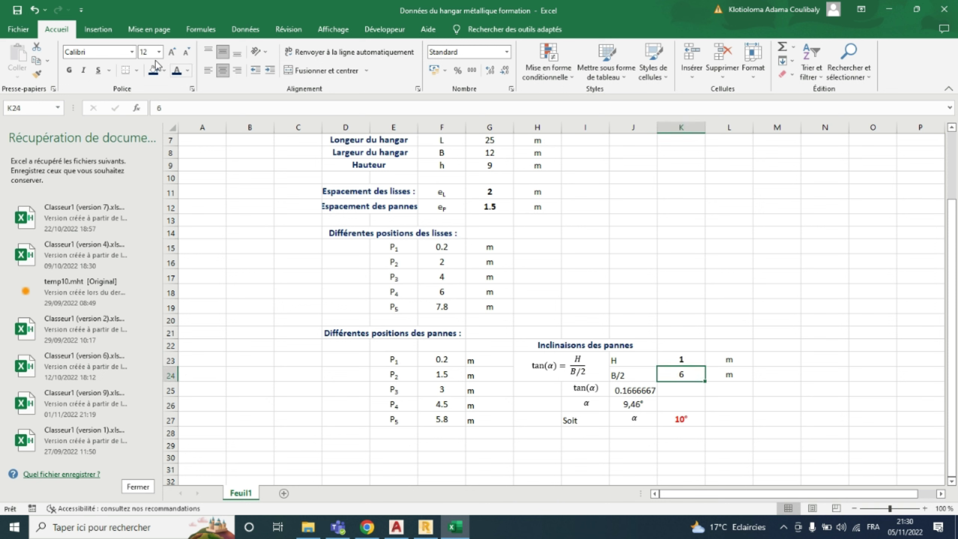
{"action": "left_click", "coordinate": [68, 71]}
{"action": "left_click", "coordinate": [633, 405]}
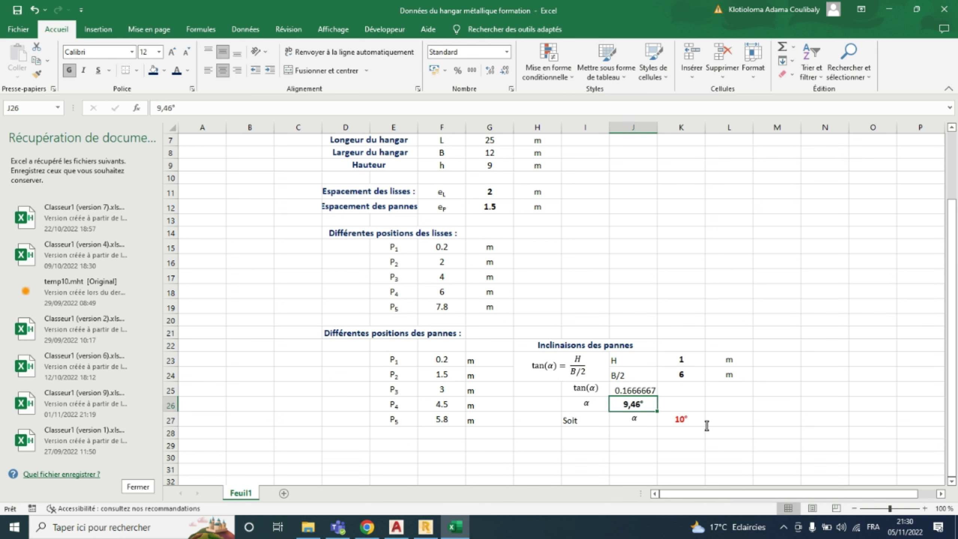
{"action": "left_click", "coordinate": [694, 420]}
{"action": "left_click", "coordinate": [643, 418]}
{"action": "left_click", "coordinate": [691, 423]}
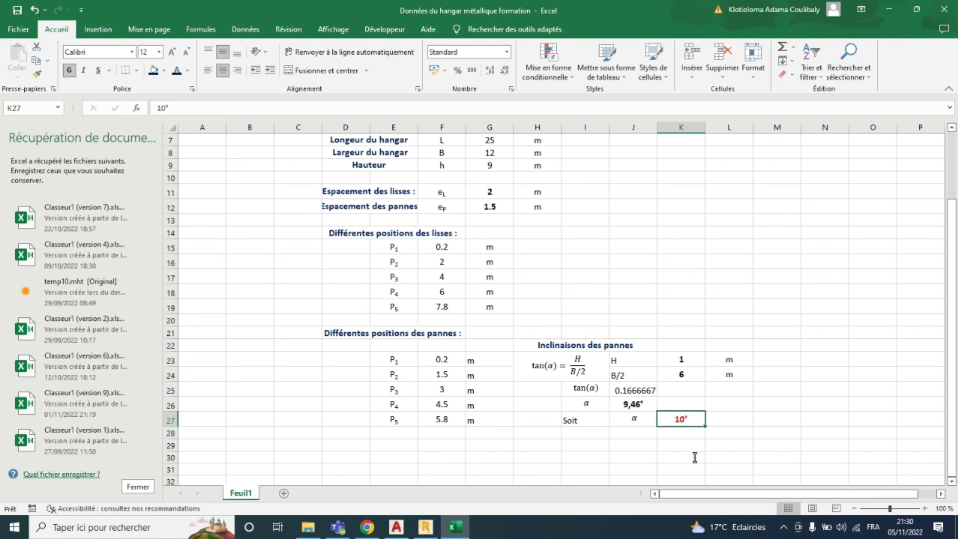
Switch to Robot Structural Analysis and open the X-direction repeat count of the construction lines for editing
{"action": "left_click", "coordinate": [430, 529]}
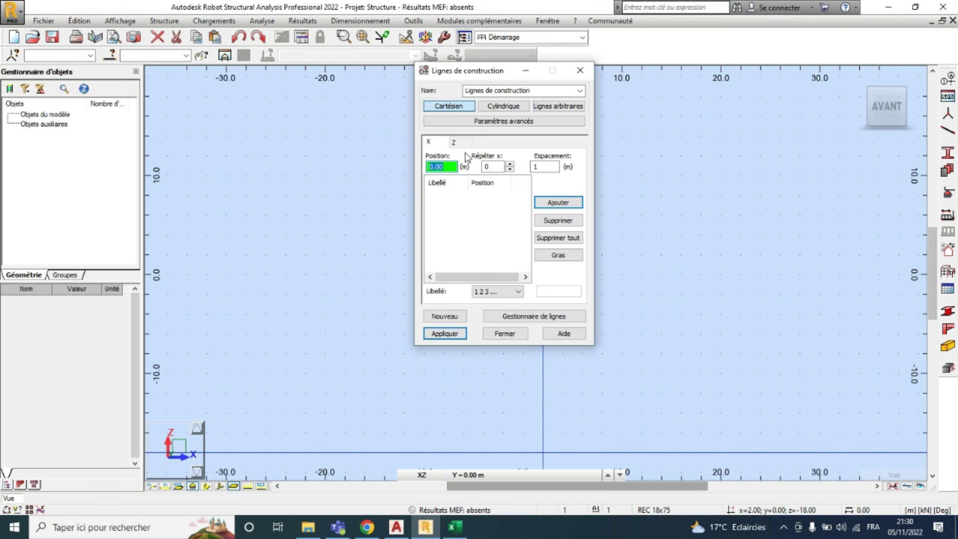
{"action": "left_click", "coordinate": [490, 167]}
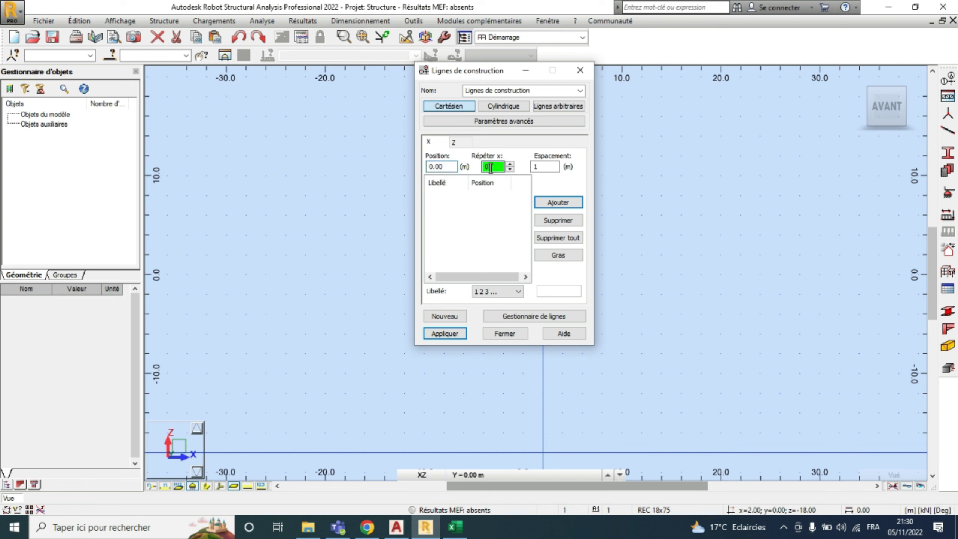
{"action": "double_click", "coordinate": [485, 167]}
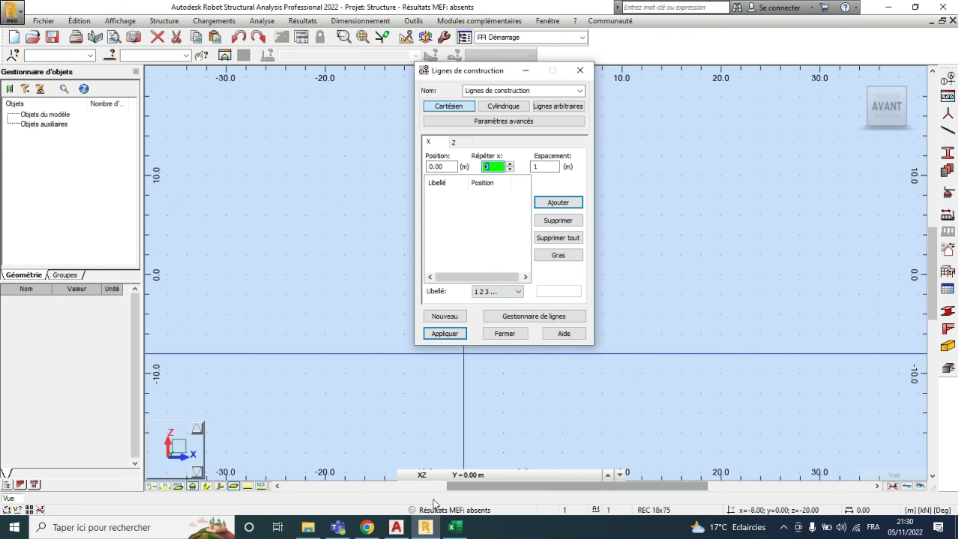
Switch to the AutoCAD hangar drawing and examine the hangar's gable end, columns and long side in 3D
{"action": "left_click", "coordinate": [396, 527]}
{"action": "scroll", "coordinate": [408, 352], "scroll_direction": "down", "scroll_amount": 5}
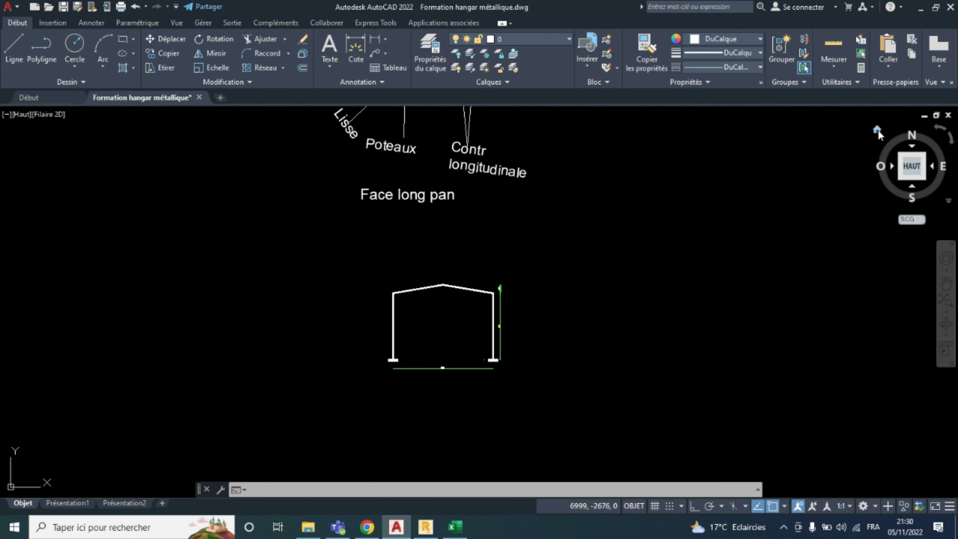
{"action": "left_click", "coordinate": [879, 130]}
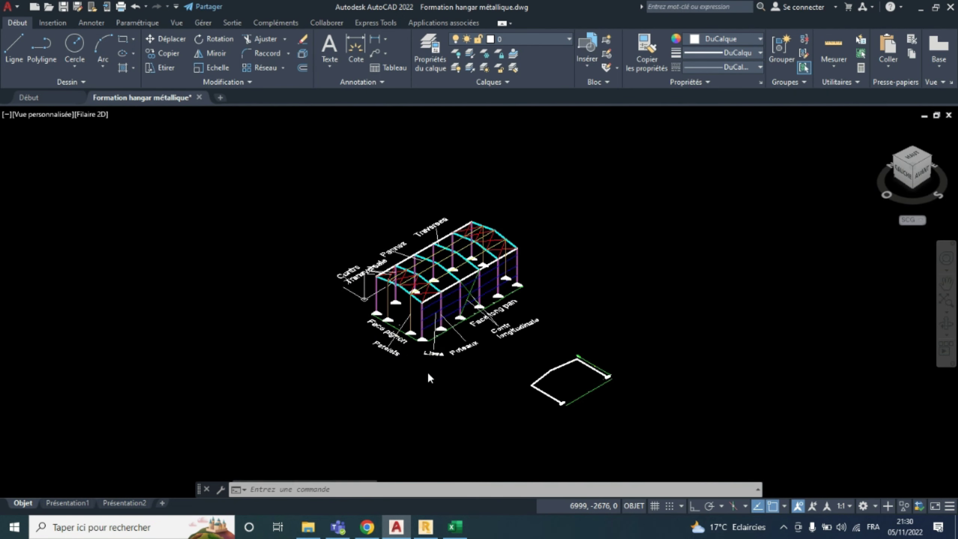
{"action": "scroll", "coordinate": [421, 363], "scroll_direction": "up", "scroll_amount": 6}
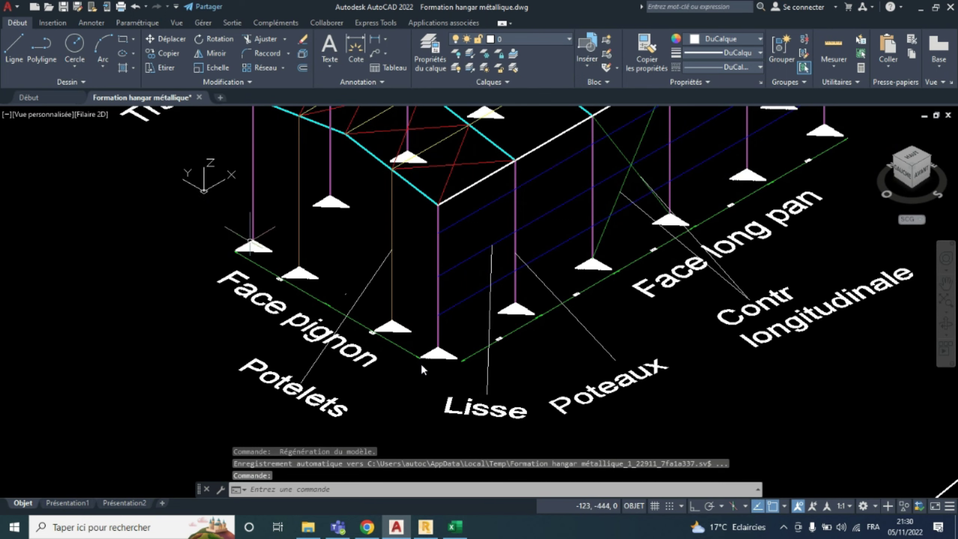
{"action": "scroll", "coordinate": [420, 363], "scroll_direction": "up", "scroll_amount": 5}
{"action": "scroll", "coordinate": [421, 363], "scroll_direction": "down", "scroll_amount": 7}
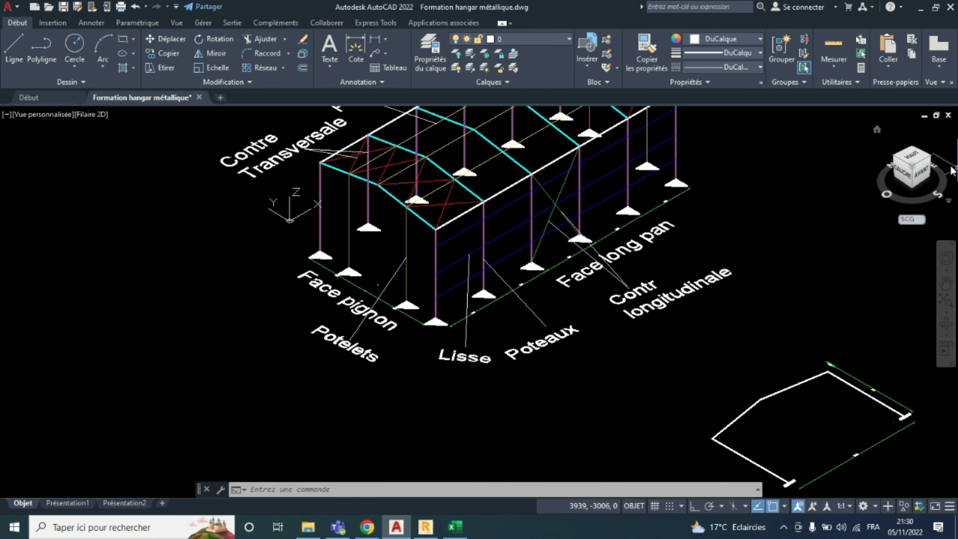
{"action": "left_click_drag", "start_coordinate": [916, 162], "coordinate": [833, 160]}
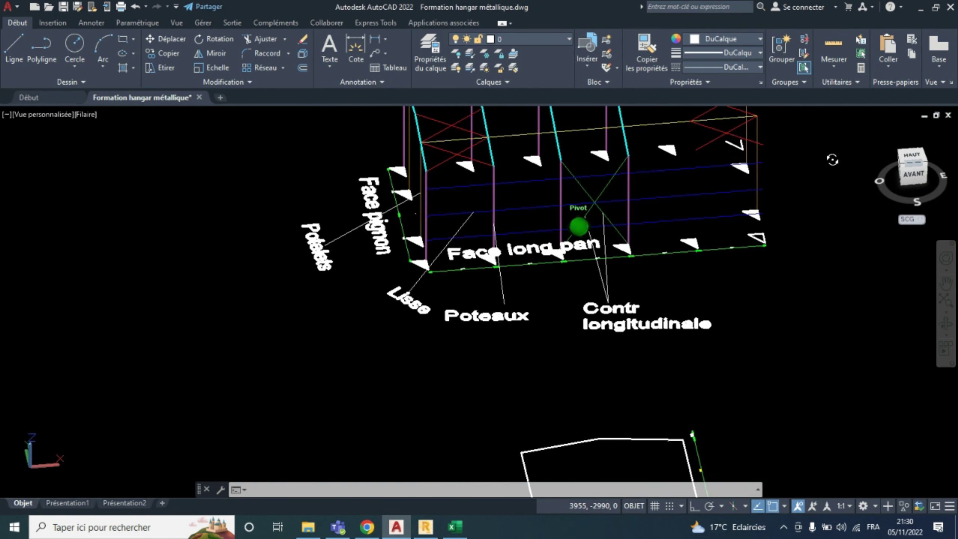
Return the drawing to the plan view and examine the portal frame's span, column height and roof rise dimensions
{"action": "left_click", "coordinate": [913, 160]}
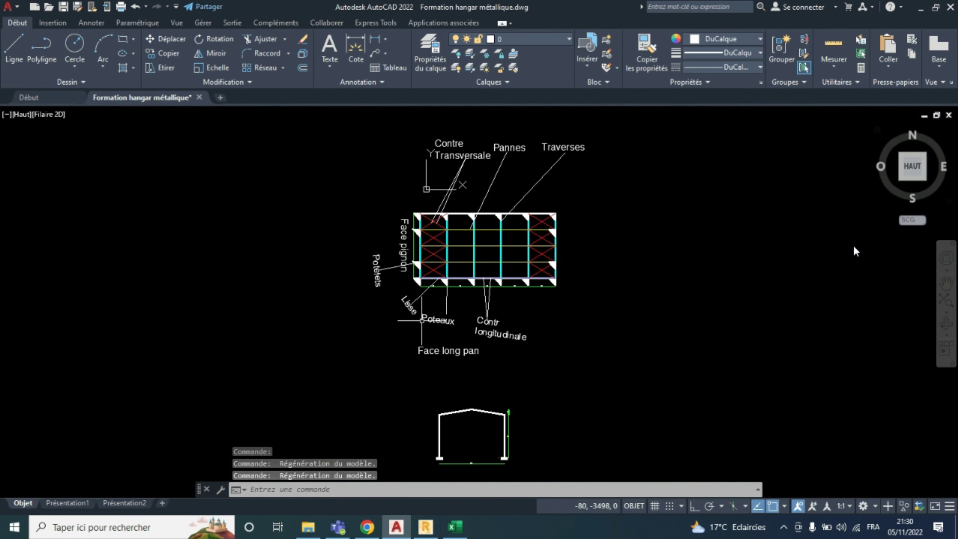
{"action": "scroll", "coordinate": [442, 332], "scroll_direction": "up", "scroll_amount": 8}
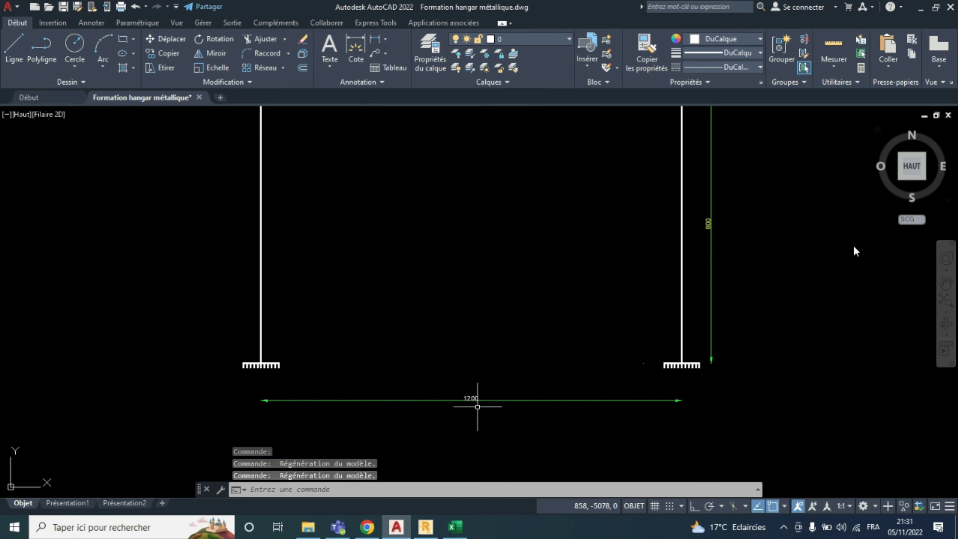
{"action": "scroll", "coordinate": [491, 400], "scroll_direction": "down", "scroll_amount": 2}
{"action": "scroll", "coordinate": [665, 260], "scroll_direction": "up", "scroll_amount": 2}
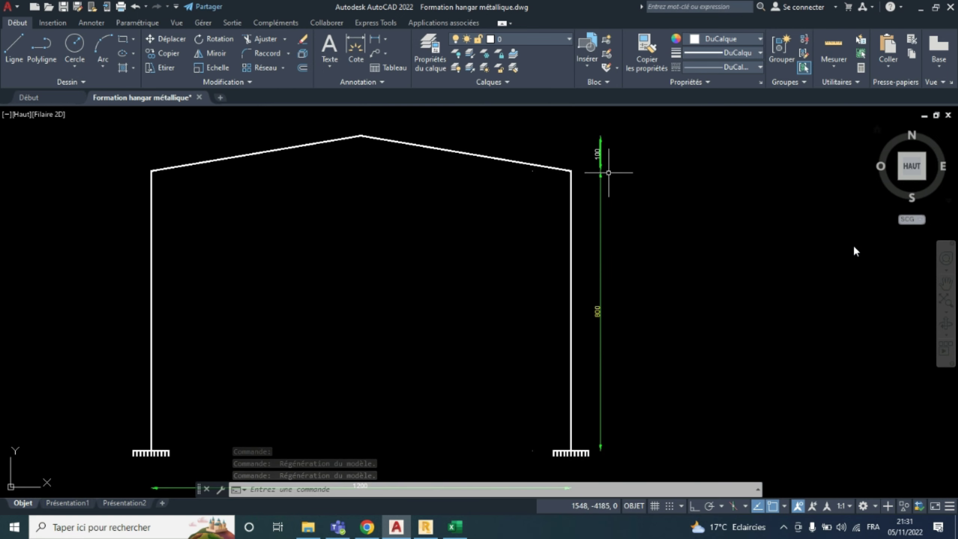
{"action": "scroll", "coordinate": [597, 151], "scroll_direction": "up", "scroll_amount": 2}
{"action": "scroll", "coordinate": [610, 274], "scroll_direction": "down", "scroll_amount": 4}
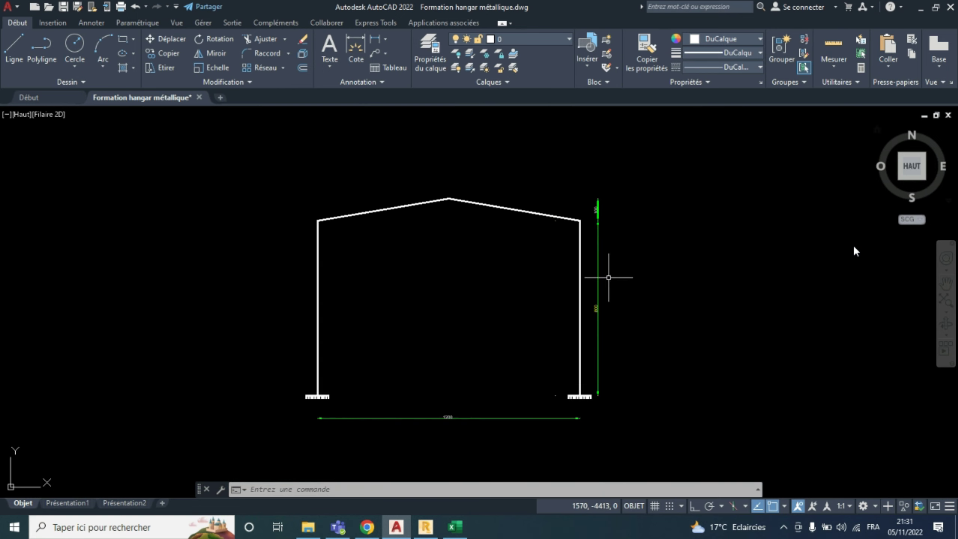
Switch to Robot Structural Analysis and add X construction lines starting at 0.00, repeated 2 times at 6 m spacing
{"action": "left_click", "coordinate": [426, 528]}
{"action": "left_click", "coordinate": [488, 166]}
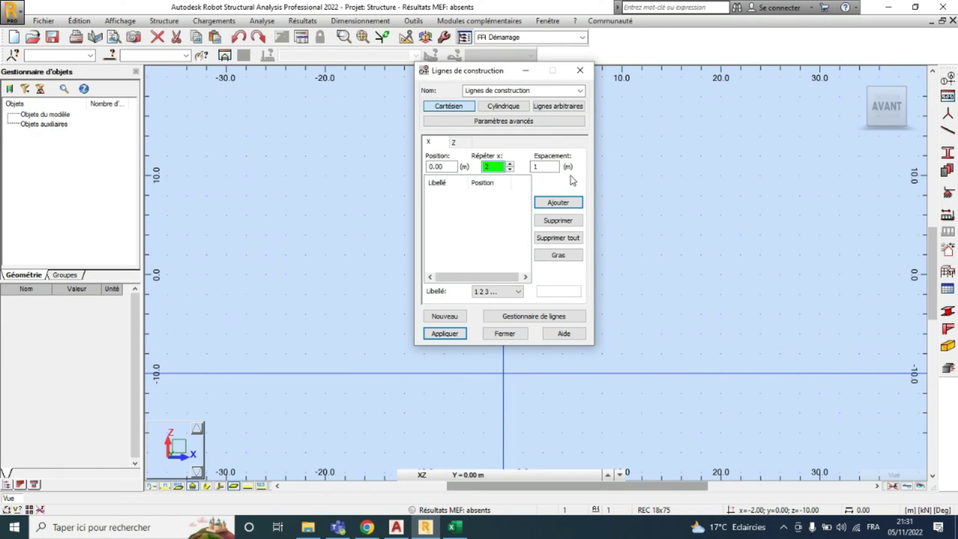
{"action": "left_click", "coordinate": [556, 167]}
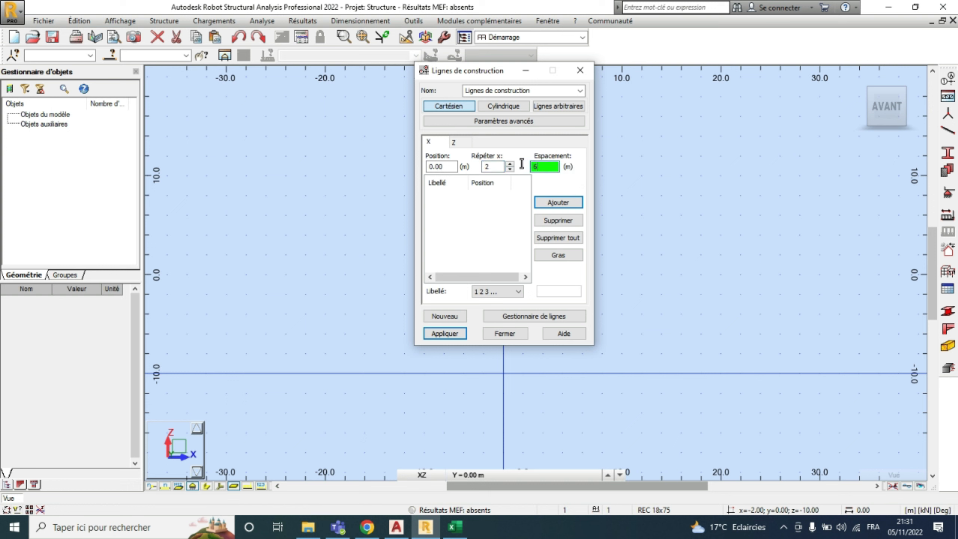
{"action": "key", "text": "Return"}
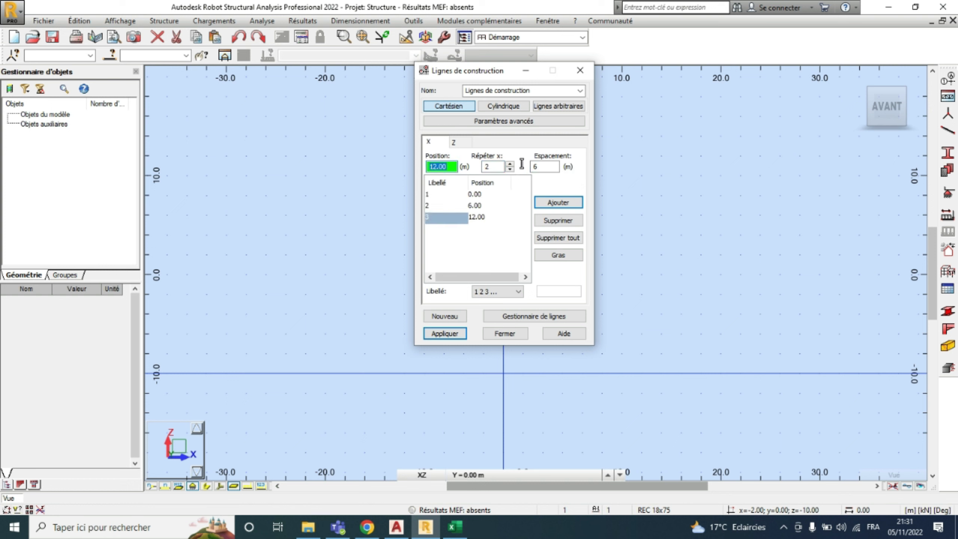
Set the label style of the Z-direction construction lines to Valeur
{"action": "left_click", "coordinate": [454, 142]}
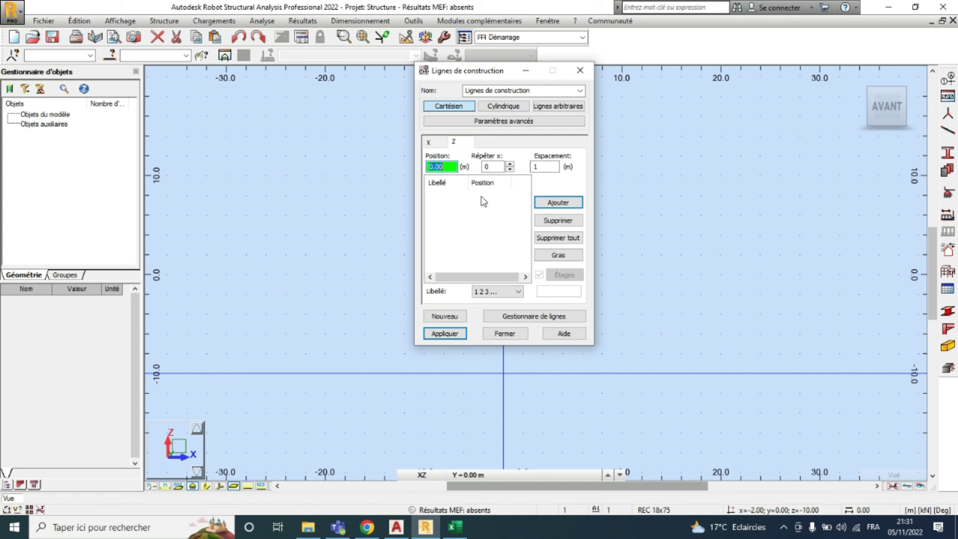
{"action": "left_click", "coordinate": [499, 291]}
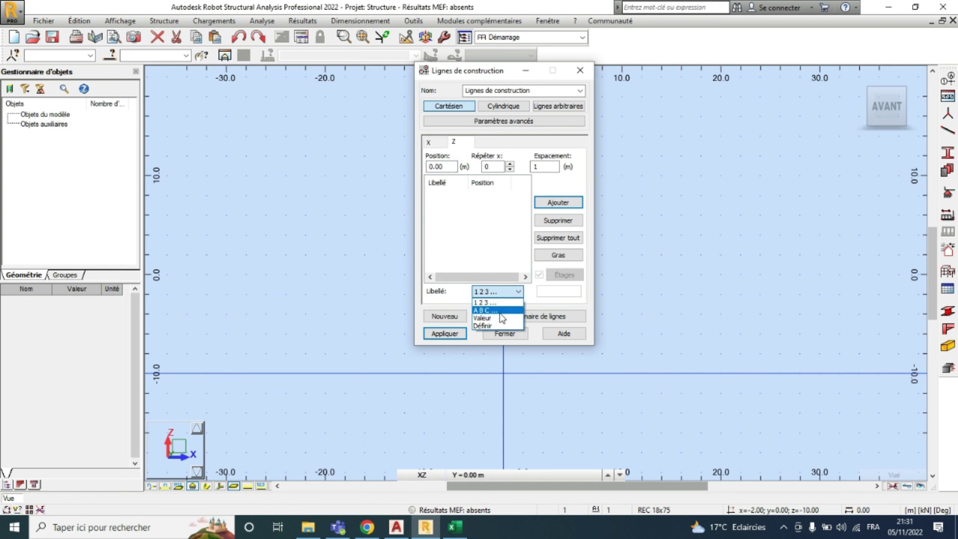
{"action": "left_click", "coordinate": [501, 312]}
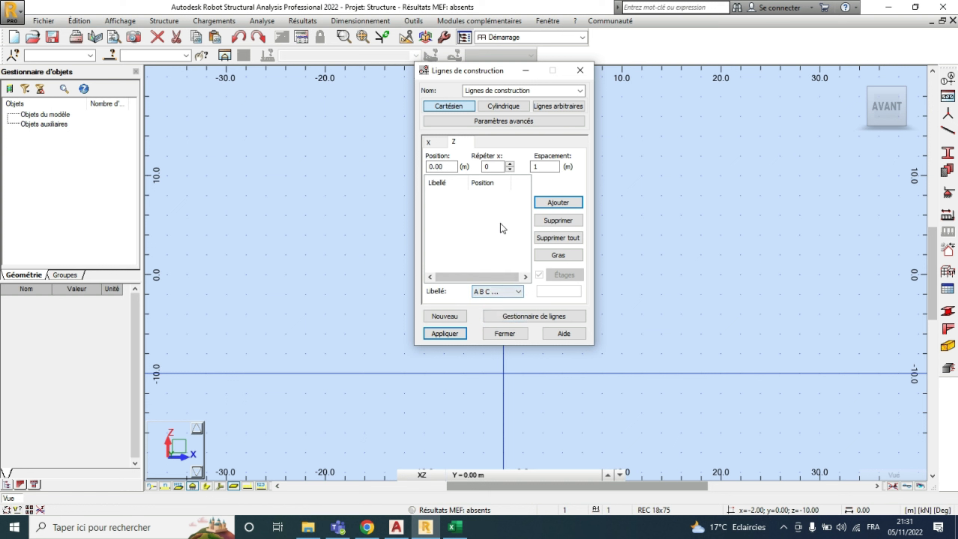
{"action": "left_click", "coordinate": [505, 291]}
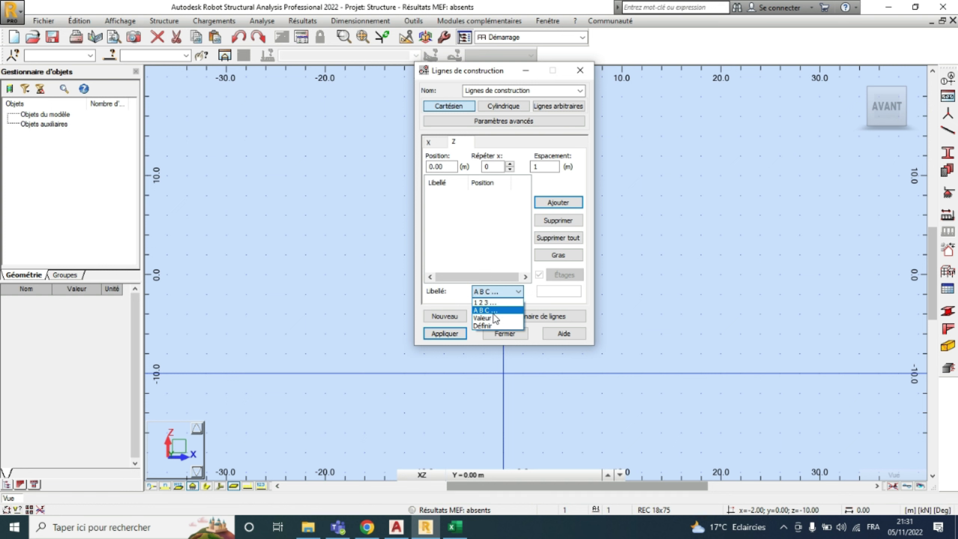
{"action": "left_click", "coordinate": [493, 318]}
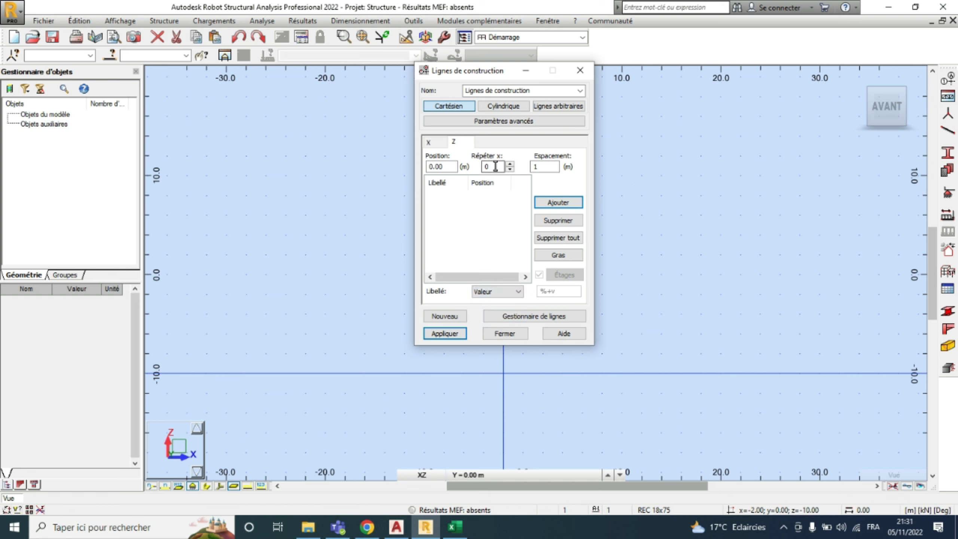
Add Z construction lines starting at 0.00, repeated once at 8 m spacing
{"action": "left_click_drag", "start_coordinate": [493, 167], "coordinate": [475, 164]}
{"action": "left_click", "coordinate": [549, 168]}
{"action": "left_click_drag", "start_coordinate": [495, 166], "coordinate": [484, 163]}
{"action": "type", "text": "1"}
{"action": "left_click_drag", "start_coordinate": [547, 166], "coordinate": [521, 167]}
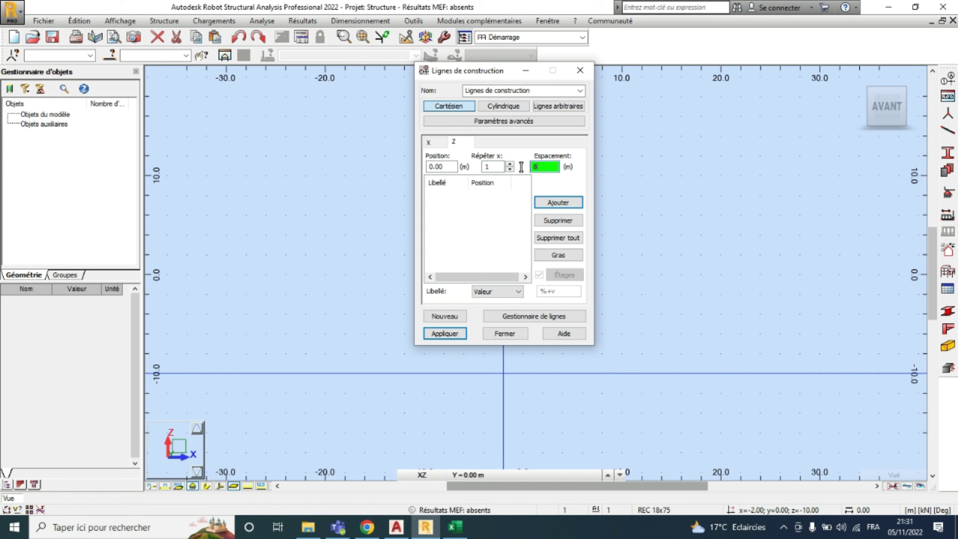
{"action": "key", "text": "Return"}
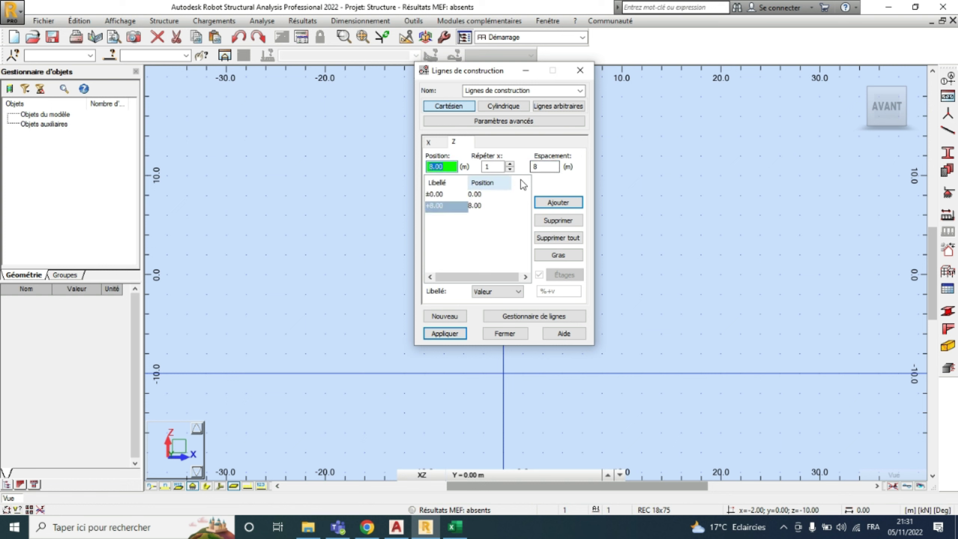
Add one more Z construction line 1 m above the 8.00 m level, and apply the construction lines to the view
{"action": "left_click_drag", "start_coordinate": [540, 167], "coordinate": [525, 163]}
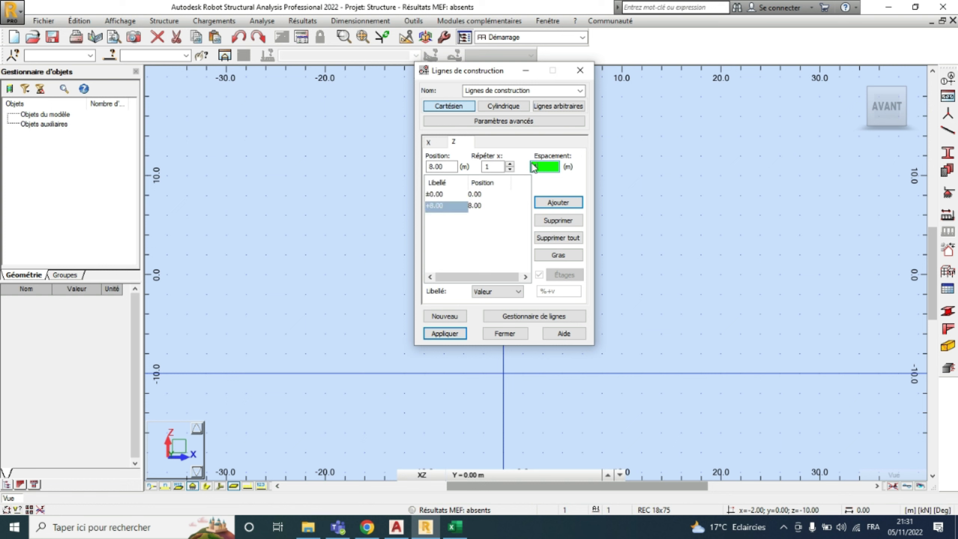
{"action": "type", "text": "1"}
{"action": "key", "text": "Return"}
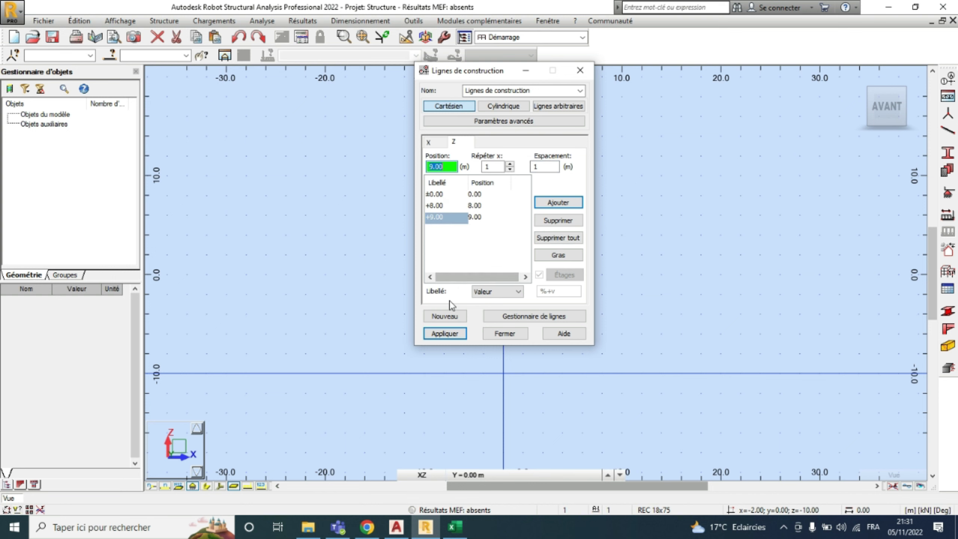
{"action": "left_click", "coordinate": [450, 332]}
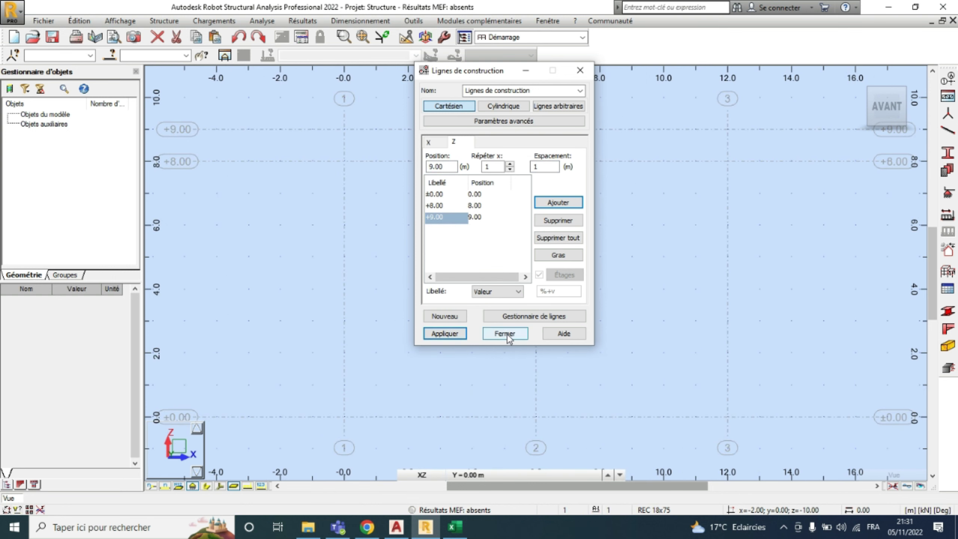
{"action": "left_click", "coordinate": [506, 334]}
{"action": "scroll", "coordinate": [441, 322], "scroll_direction": "down", "scroll_amount": 2}
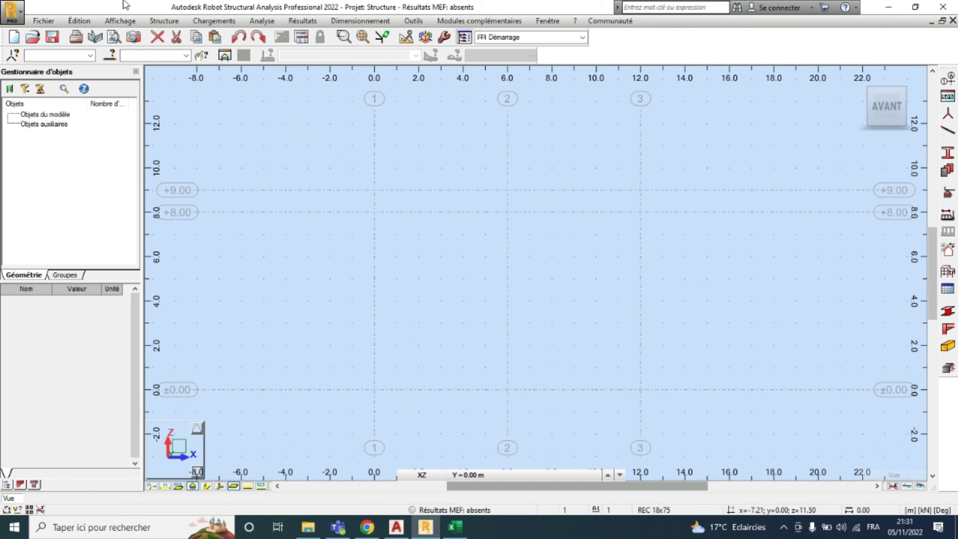
Start defining a new bar and set its type to Poteau_de_rive_CM66
{"action": "left_click", "coordinate": [73, 23]}
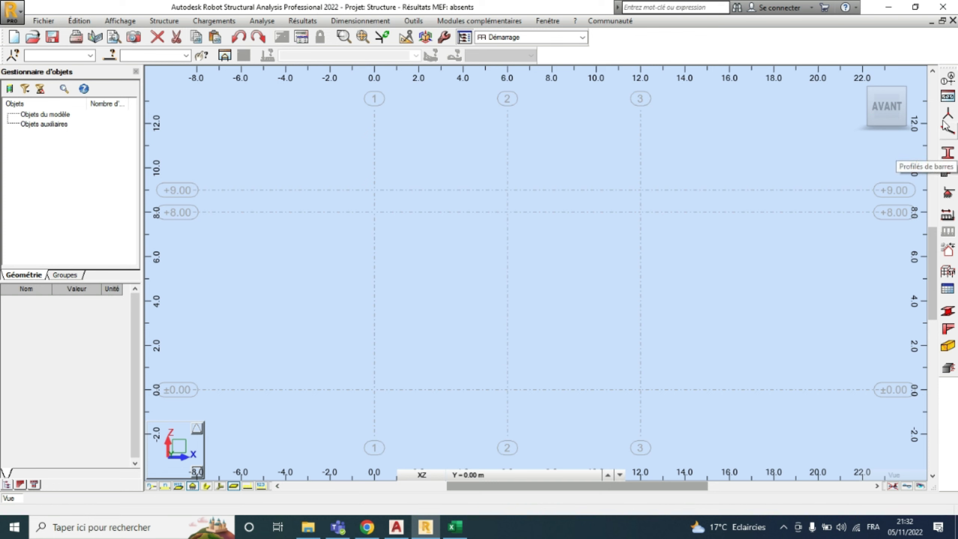
{"action": "left_click", "coordinate": [948, 133]}
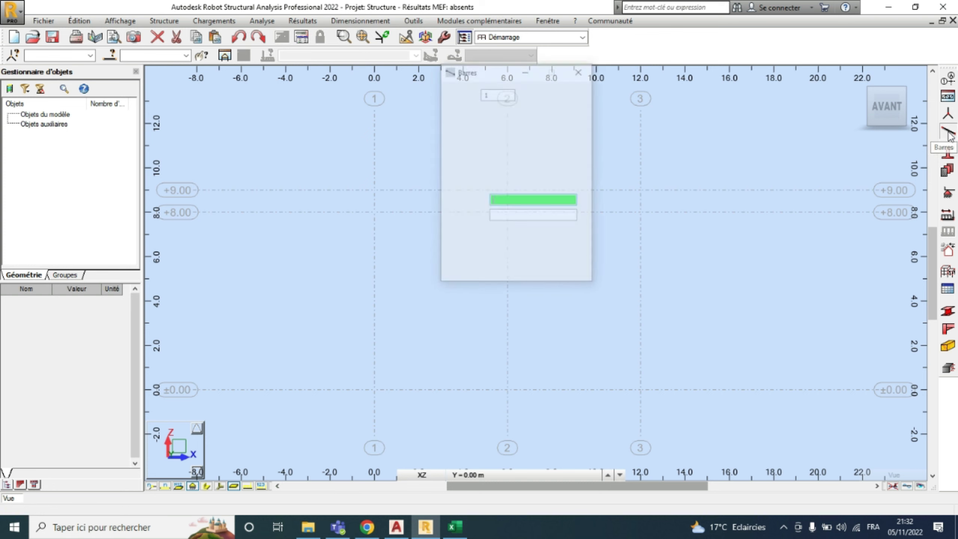
{"action": "left_click_drag", "start_coordinate": [494, 71], "coordinate": [249, 100]}
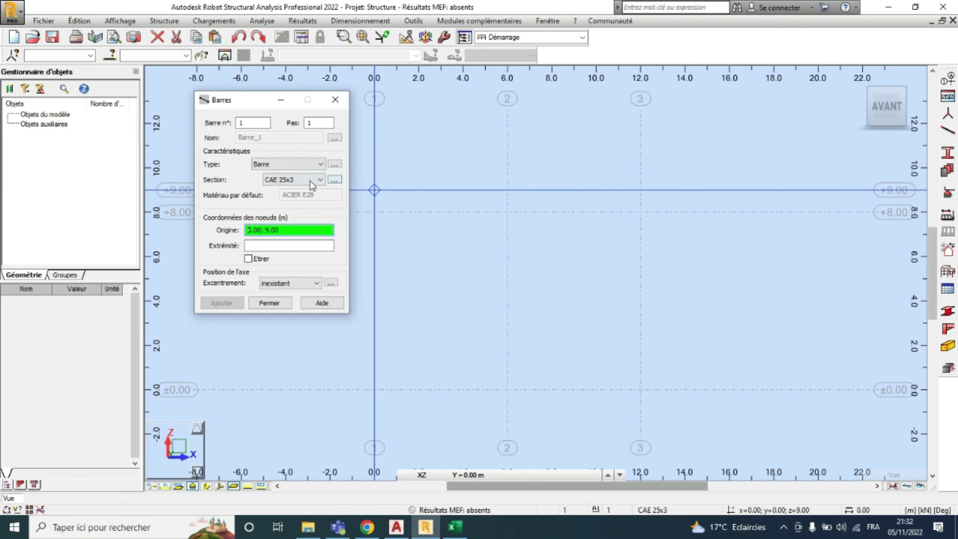
{"action": "left_click", "coordinate": [302, 164]}
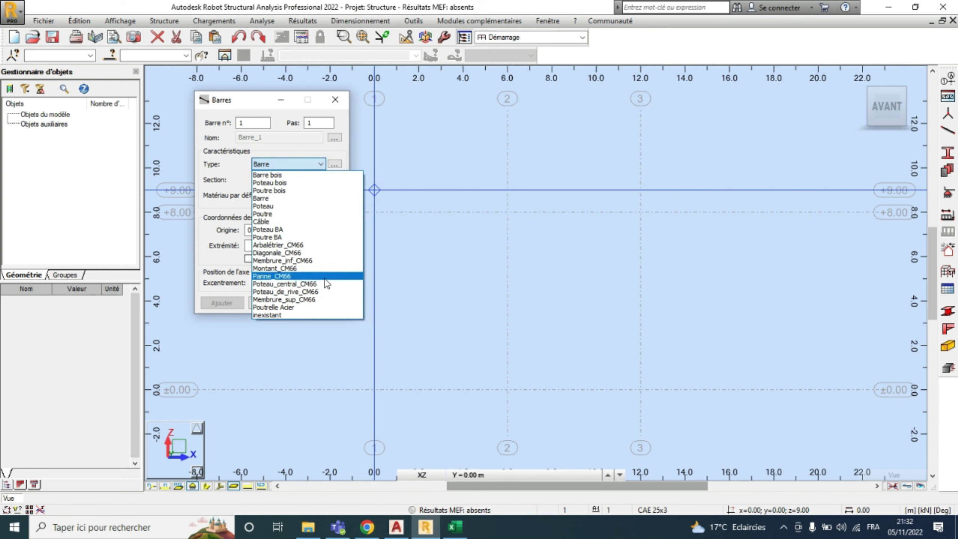
{"action": "left_click", "coordinate": [307, 293]}
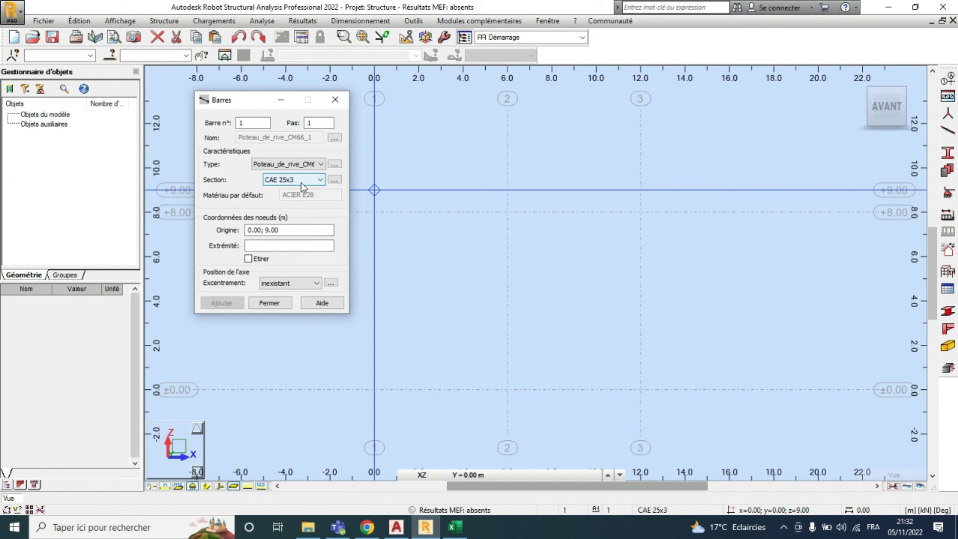
Open the new section definition for the bar and examine the standard, built-up, variable, compound and special section categories
{"action": "left_click", "coordinate": [334, 180]}
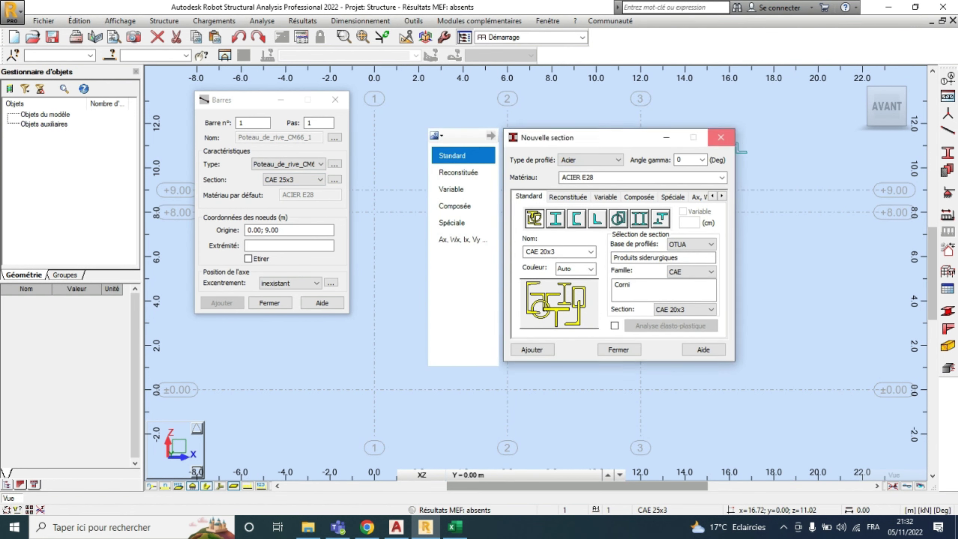
{"action": "left_click", "coordinate": [720, 137]}
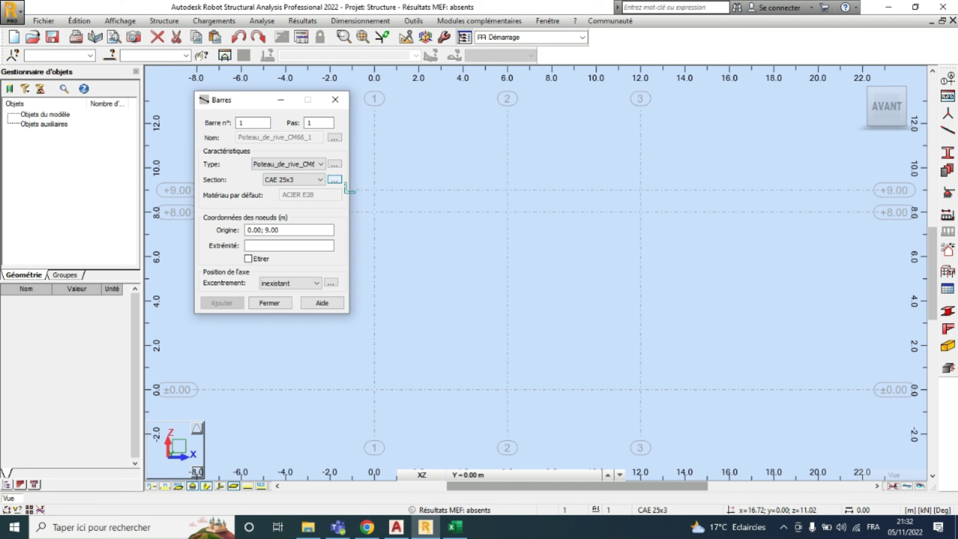
{"action": "left_click", "coordinate": [338, 180]}
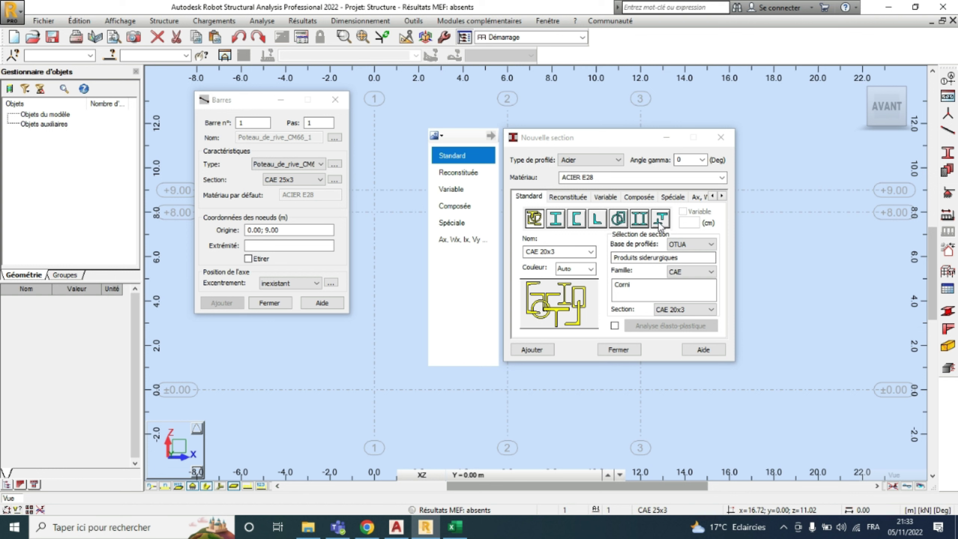
{"action": "left_click", "coordinate": [568, 197]}
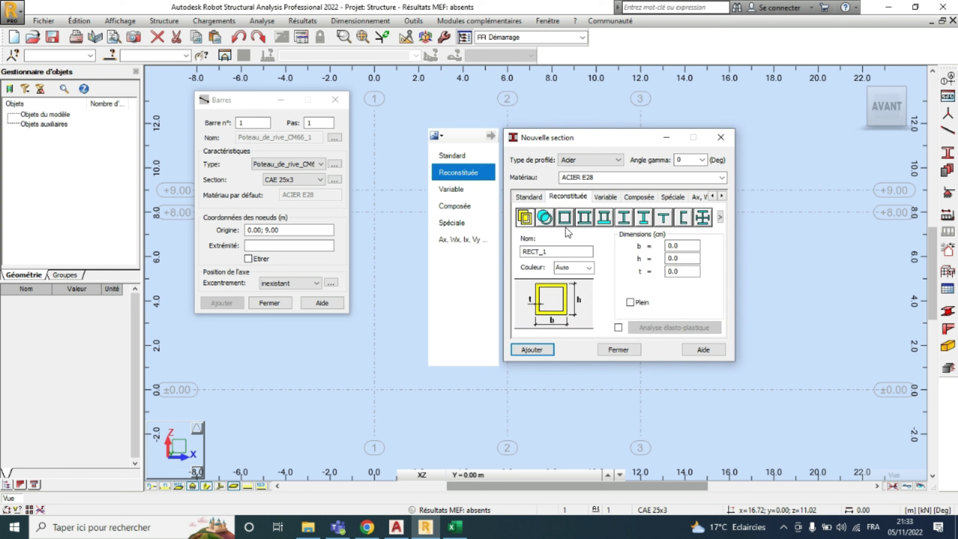
{"action": "left_click", "coordinate": [604, 197]}
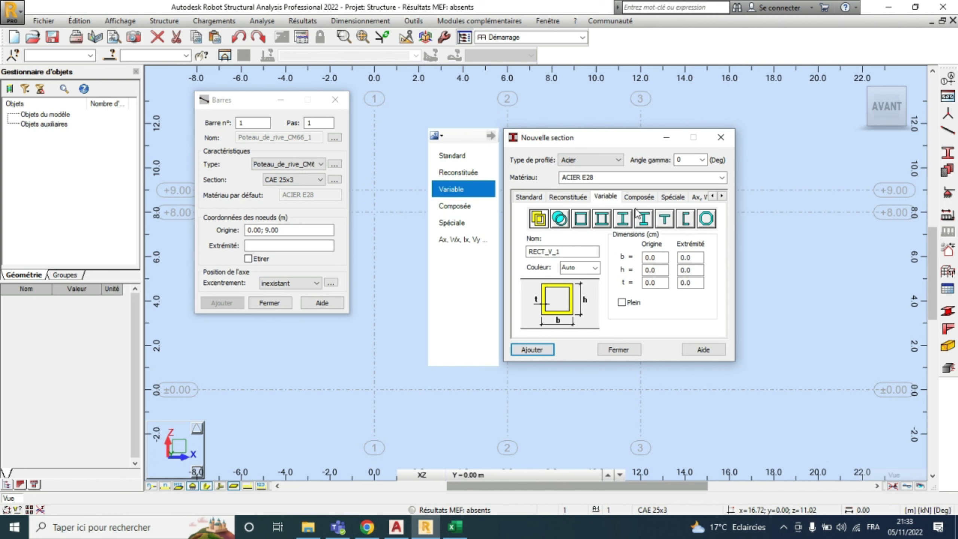
{"action": "left_click", "coordinate": [641, 198]}
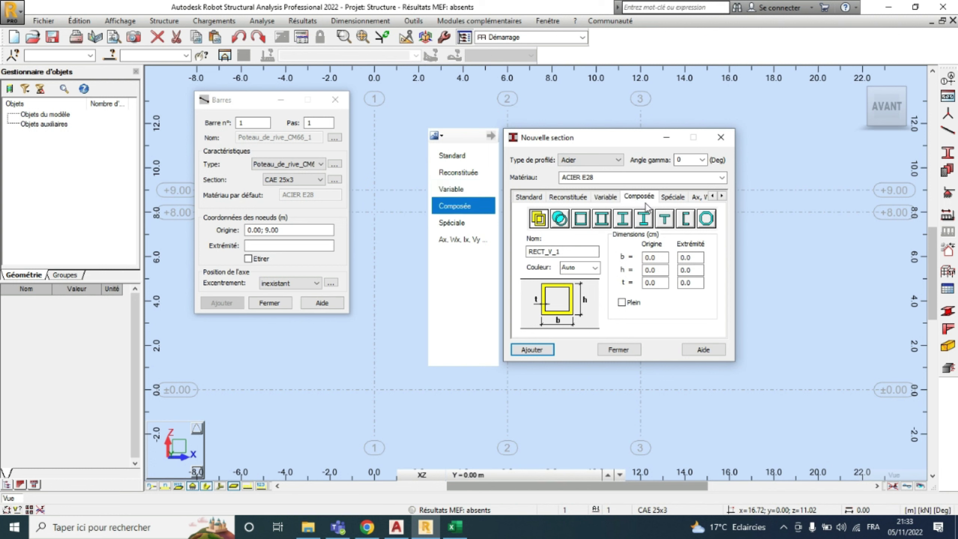
{"action": "left_click", "coordinate": [674, 199]}
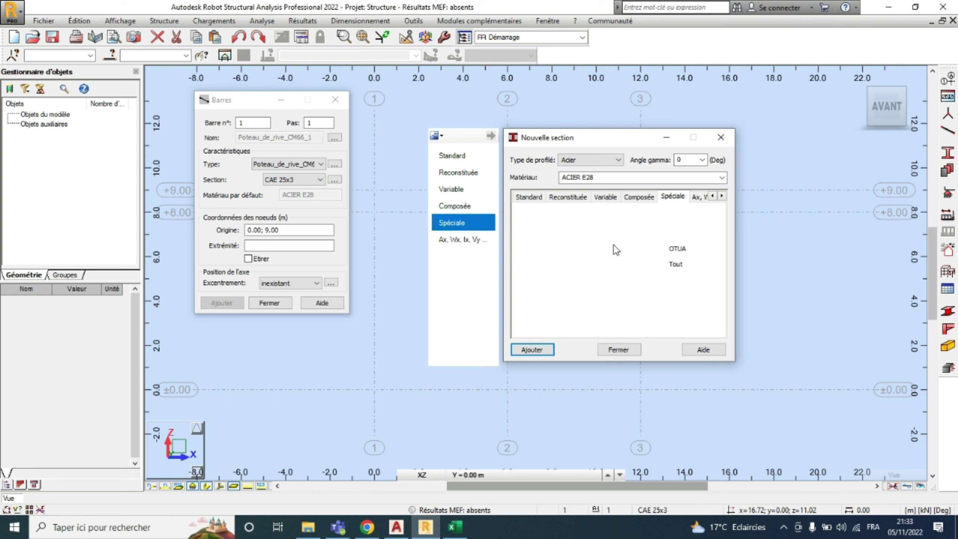
{"action": "left_click", "coordinate": [532, 198]}
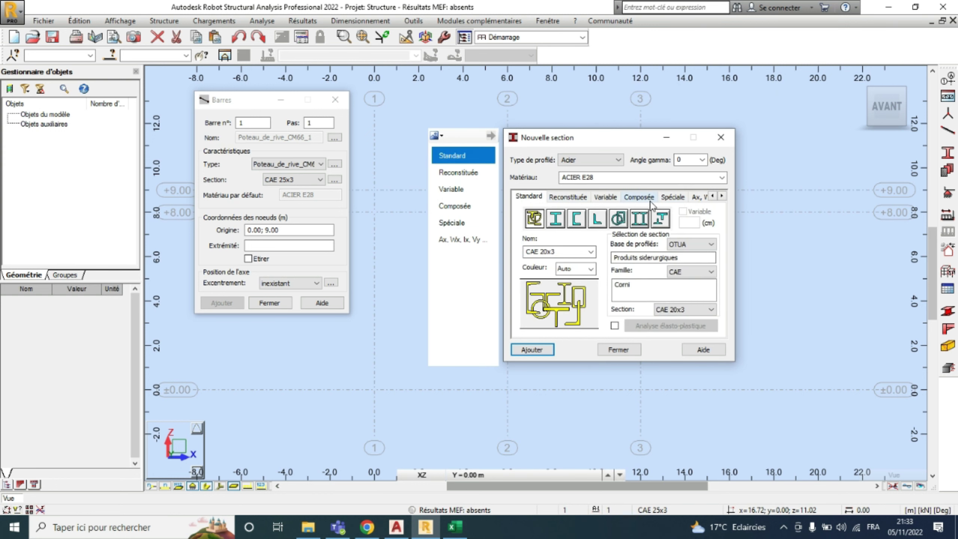
Add the IPE 360 section from the IPE family in ACIER E28 to the available sections
{"action": "left_click", "coordinate": [722, 178]}
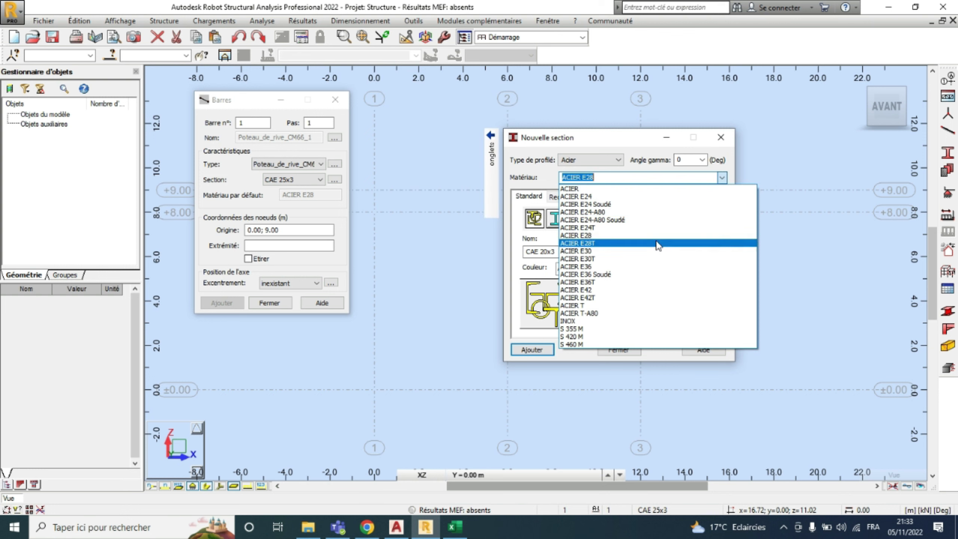
{"action": "left_click", "coordinate": [637, 235]}
{"action": "left_click", "coordinate": [700, 275]}
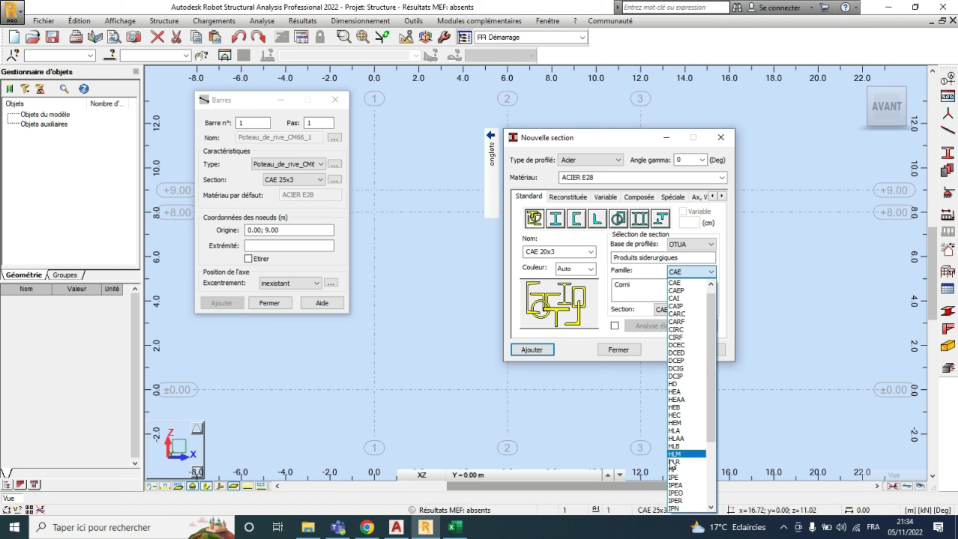
{"action": "left_click", "coordinate": [673, 478]}
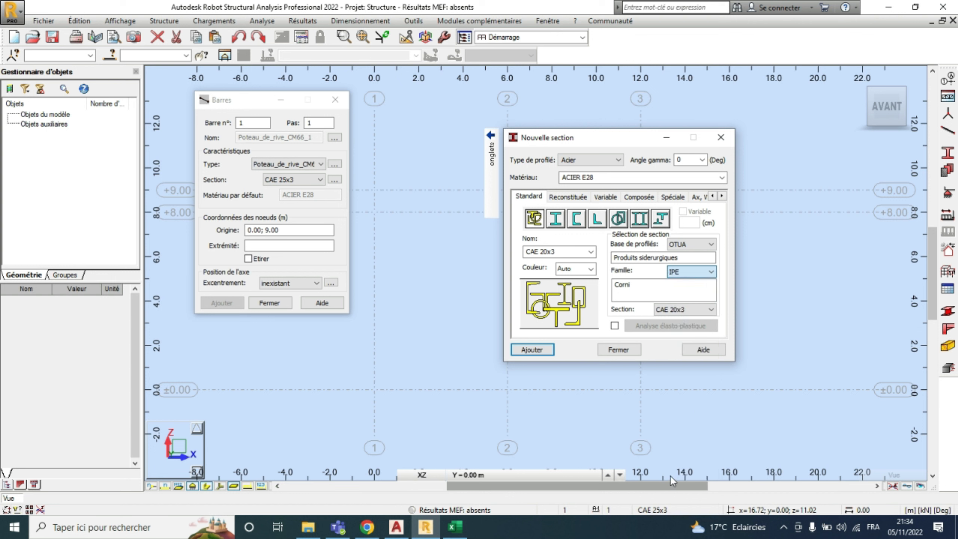
{"action": "left_click", "coordinate": [686, 310]}
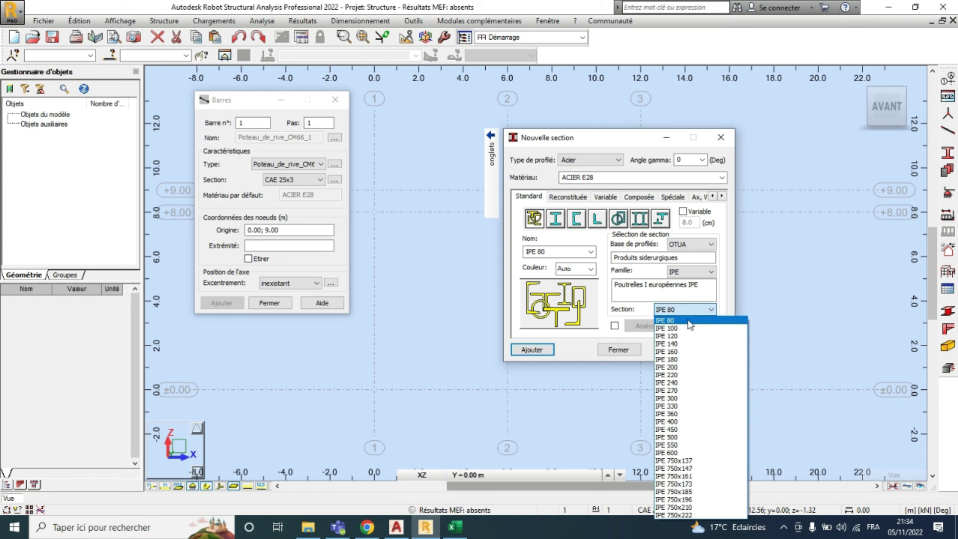
{"action": "left_click", "coordinate": [682, 413]}
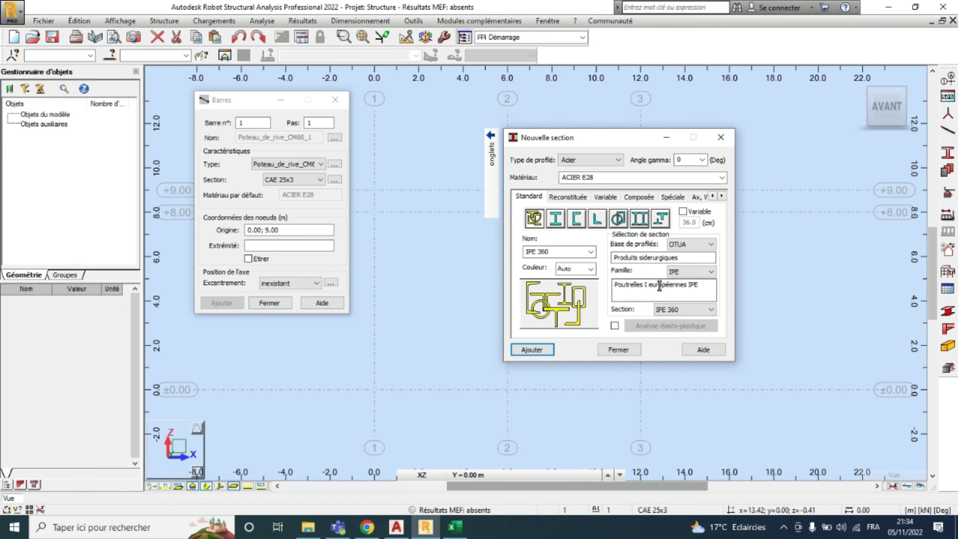
{"action": "left_click", "coordinate": [537, 350]}
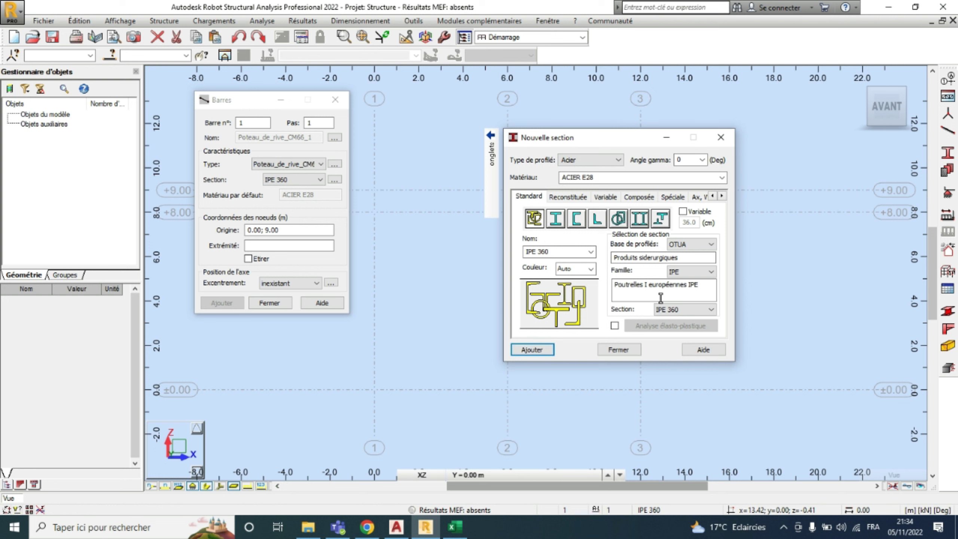
Add the IPE 300 section to the available sections
{"action": "left_click", "coordinate": [696, 271]}
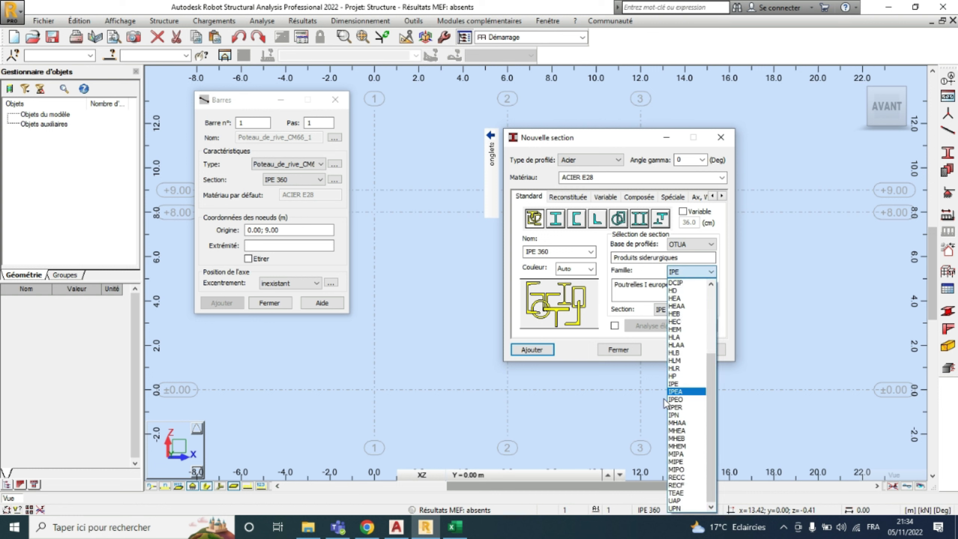
{"action": "left_click", "coordinate": [638, 275]}
{"action": "left_click", "coordinate": [682, 312]}
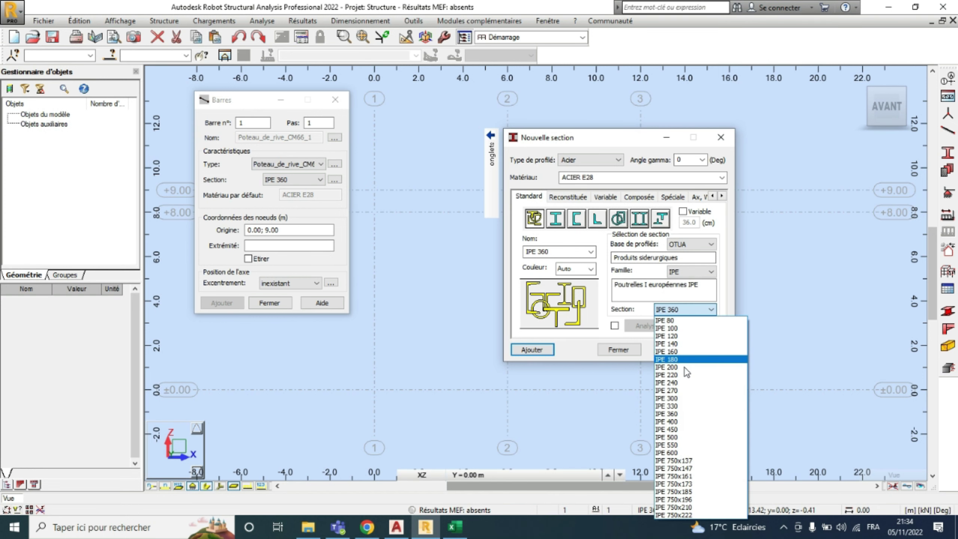
{"action": "left_click", "coordinate": [680, 399]}
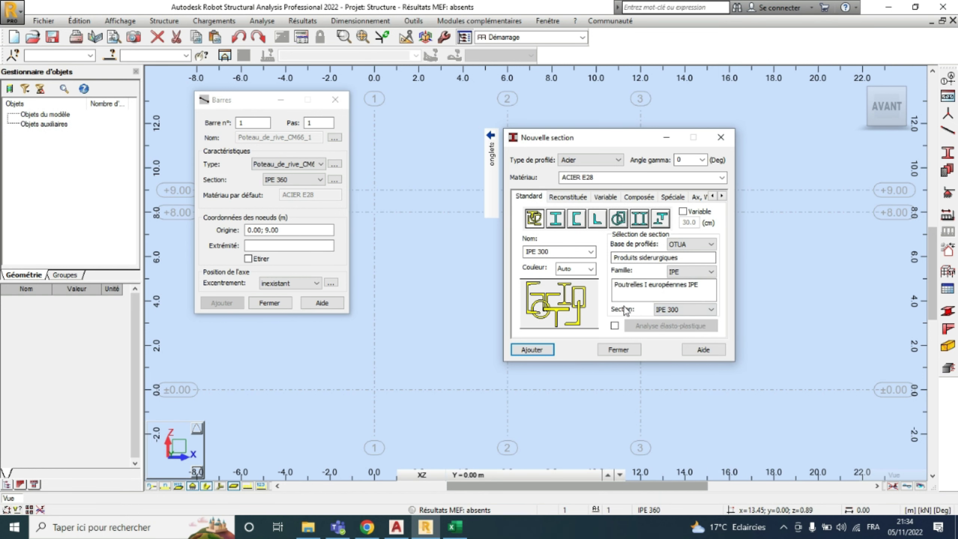
{"action": "left_click", "coordinate": [544, 351]}
Add the IPE 120 section from the IPE family to the available sections
{"action": "left_click", "coordinate": [711, 272]}
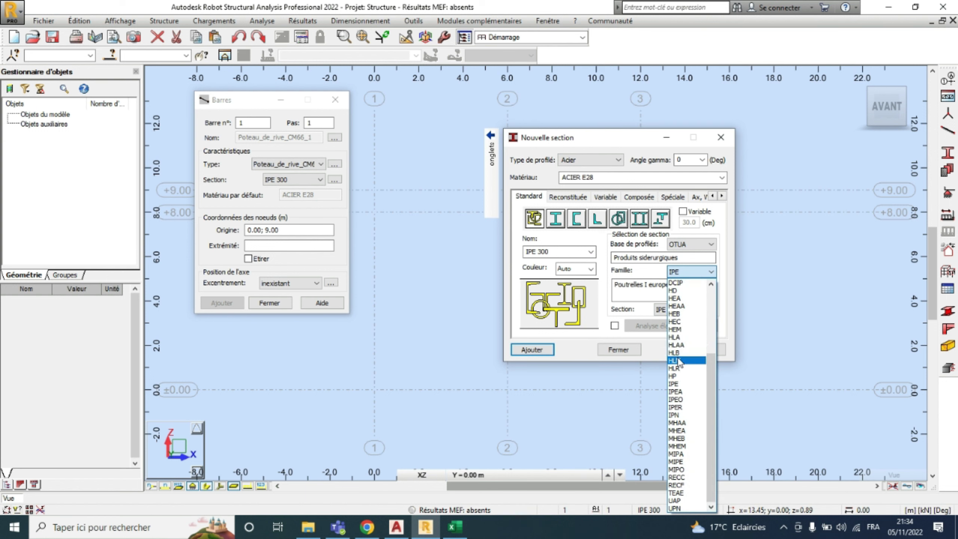
{"action": "left_click", "coordinate": [673, 383]}
{"action": "left_click", "coordinate": [681, 312]}
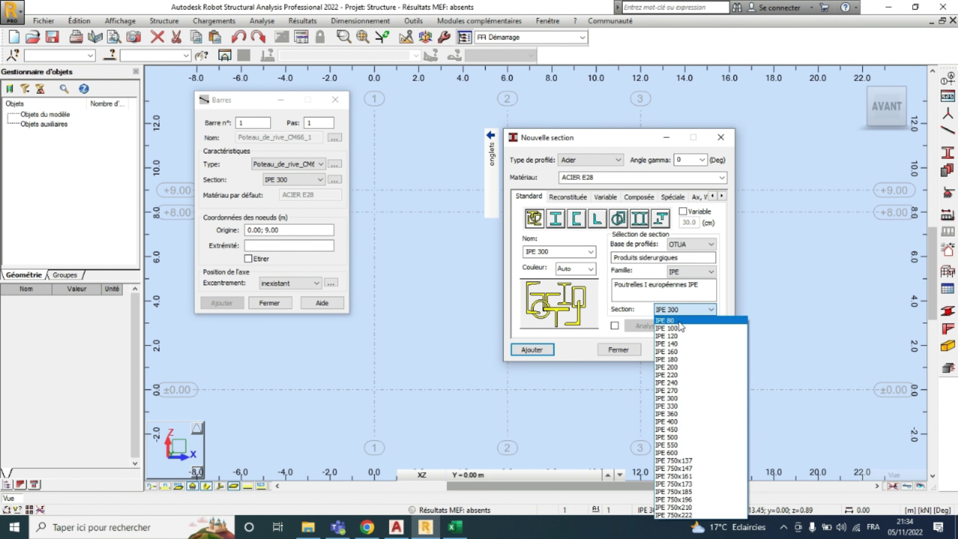
{"action": "left_click", "coordinate": [675, 335]}
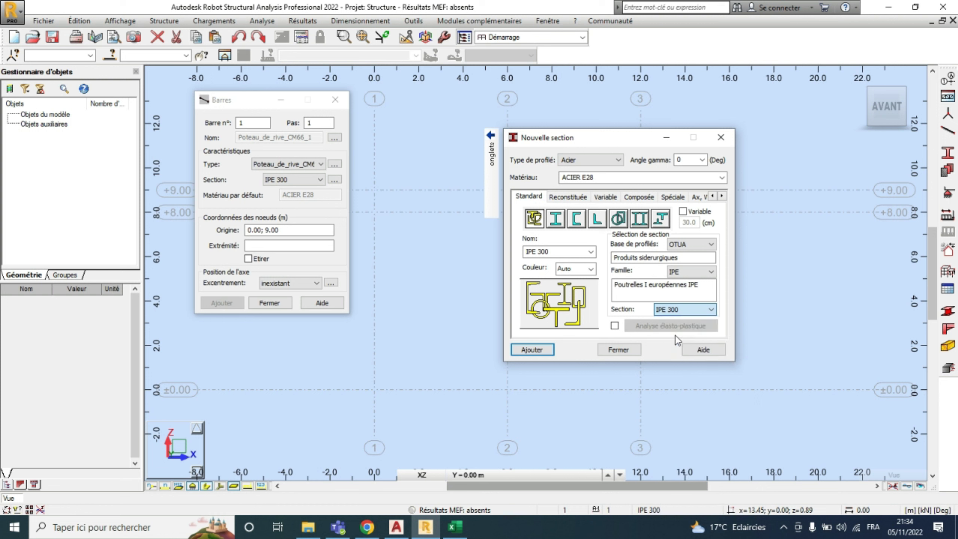
{"action": "left_click", "coordinate": [546, 351]}
Add the CAE 25x3 angle section, accept modifying the existing profile of that name, and close the section definition
{"action": "left_click", "coordinate": [710, 271]}
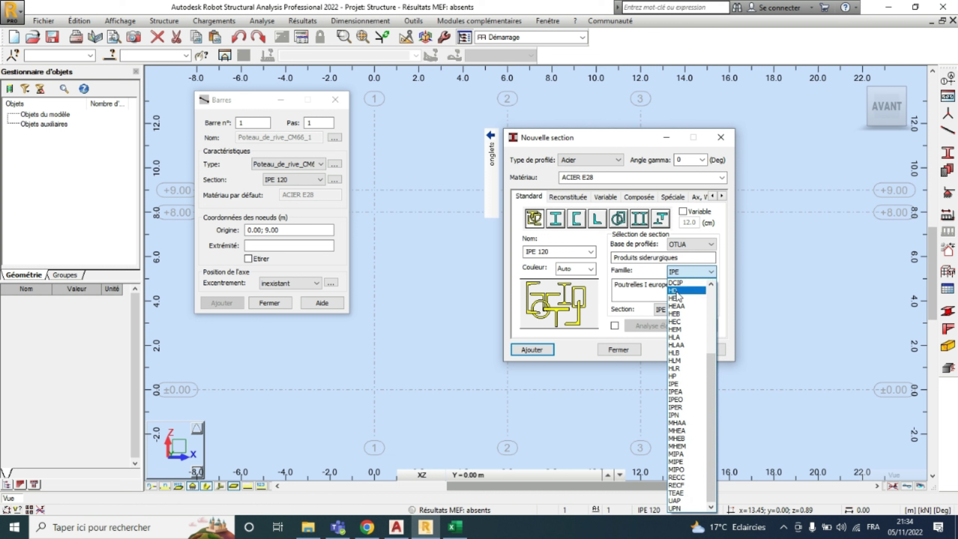
{"action": "scroll", "coordinate": [684, 324], "scroll_direction": "up", "scroll_amount": 5}
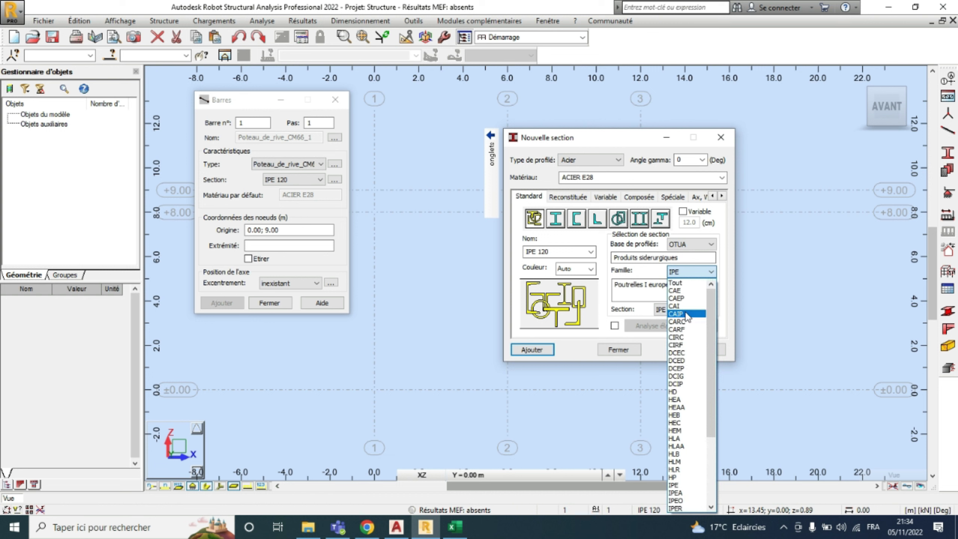
{"action": "left_click", "coordinate": [675, 289]}
{"action": "left_click", "coordinate": [690, 309]}
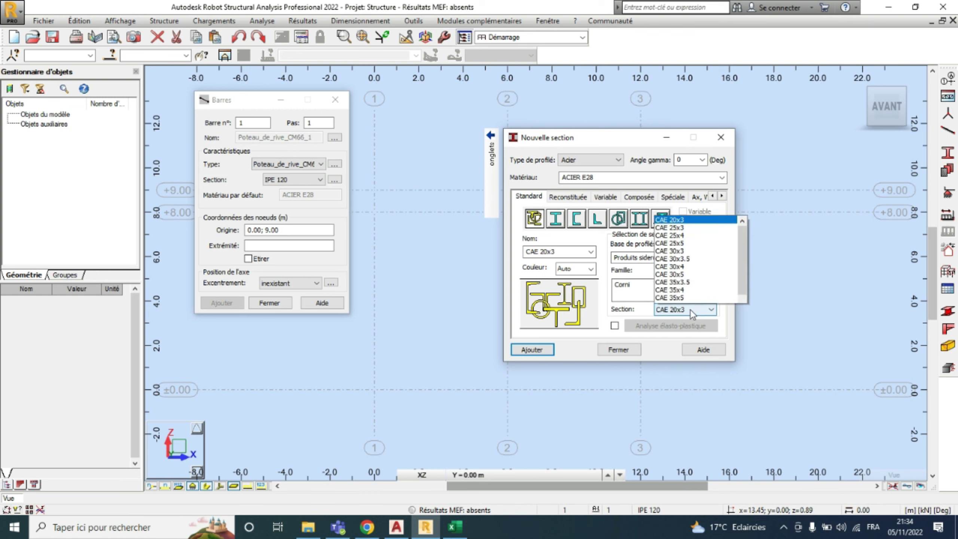
{"action": "left_click", "coordinate": [679, 82]}
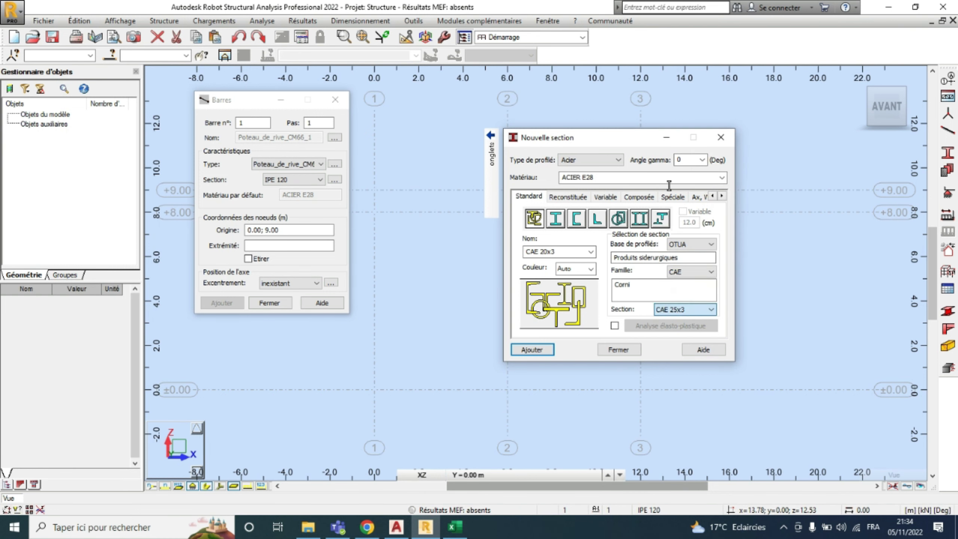
{"action": "left_click", "coordinate": [537, 350]}
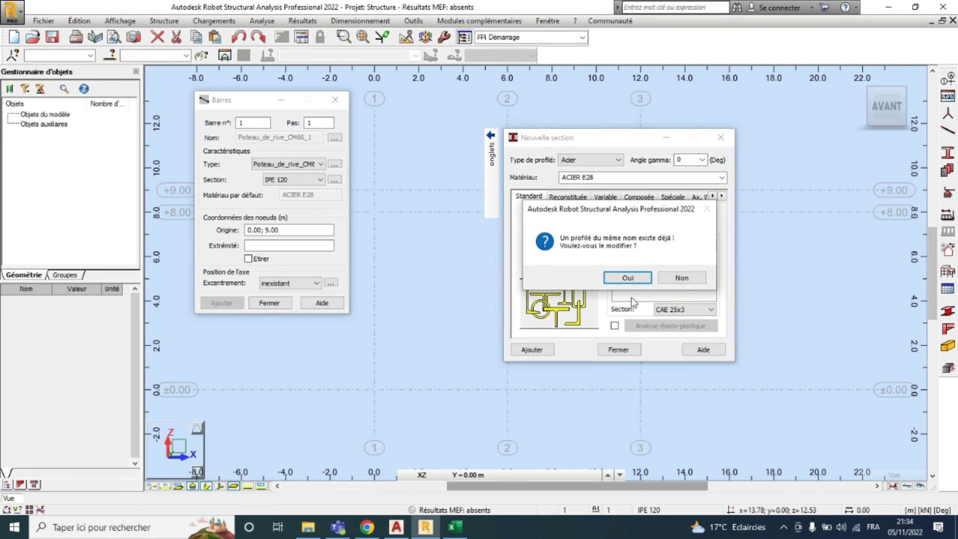
{"action": "left_click", "coordinate": [626, 278]}
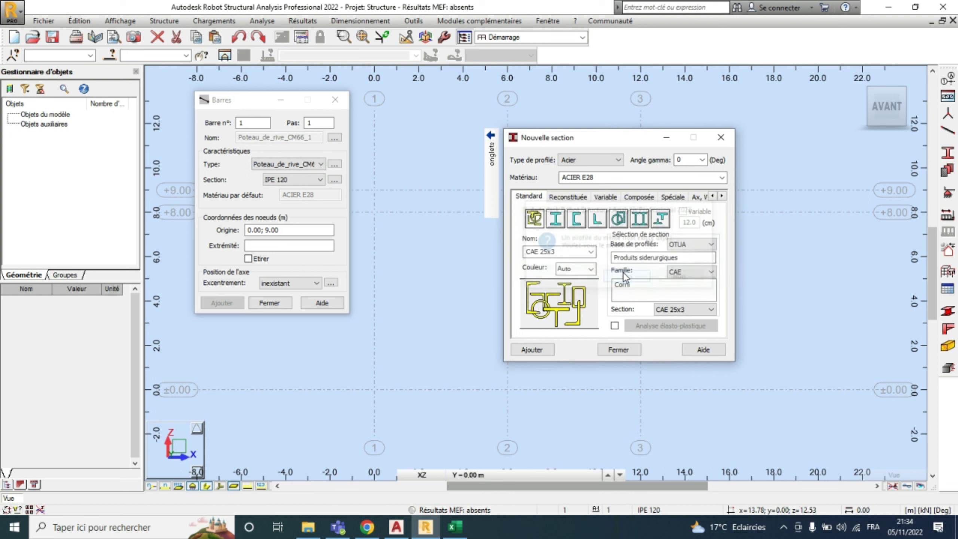
{"action": "left_click", "coordinate": [619, 349]}
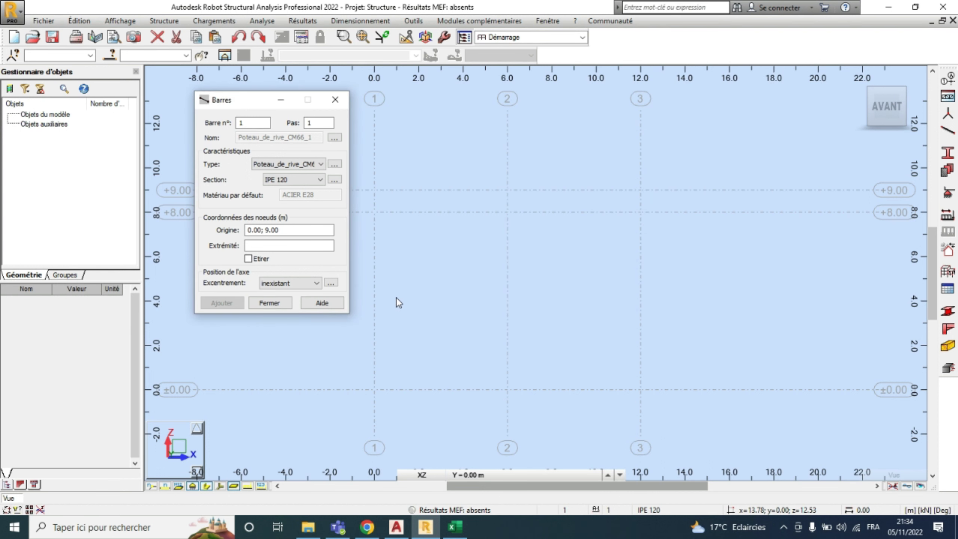
Draw the edge column with section IPE 360 on axis 1, from 0.00; 0.00 to 0.00; 8.00
{"action": "left_click", "coordinate": [306, 182]}
{"action": "left_click", "coordinate": [306, 218]}
{"action": "left_click", "coordinate": [289, 231]}
{"action": "scroll", "coordinate": [520, 315], "scroll_direction": "down", "scroll_amount": 2}
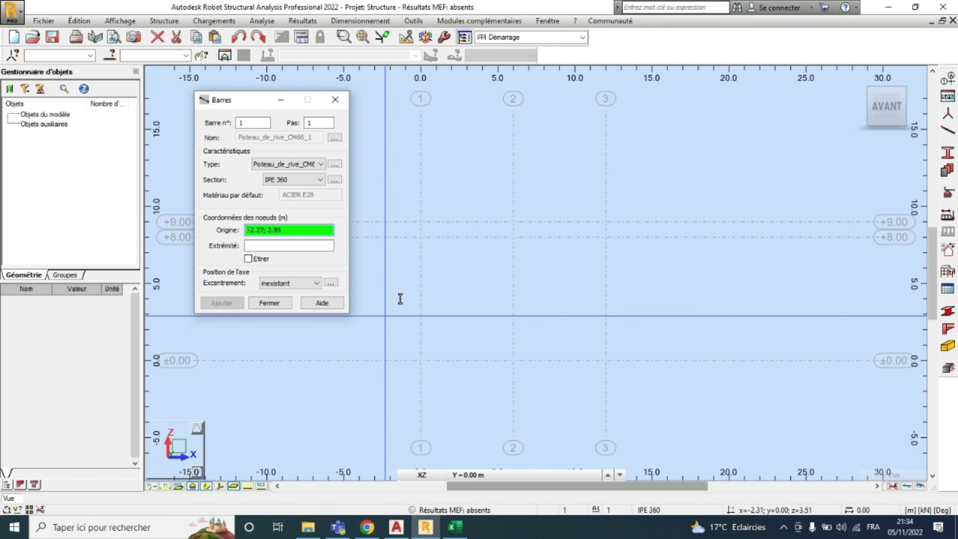
{"action": "left_click", "coordinate": [444, 353]}
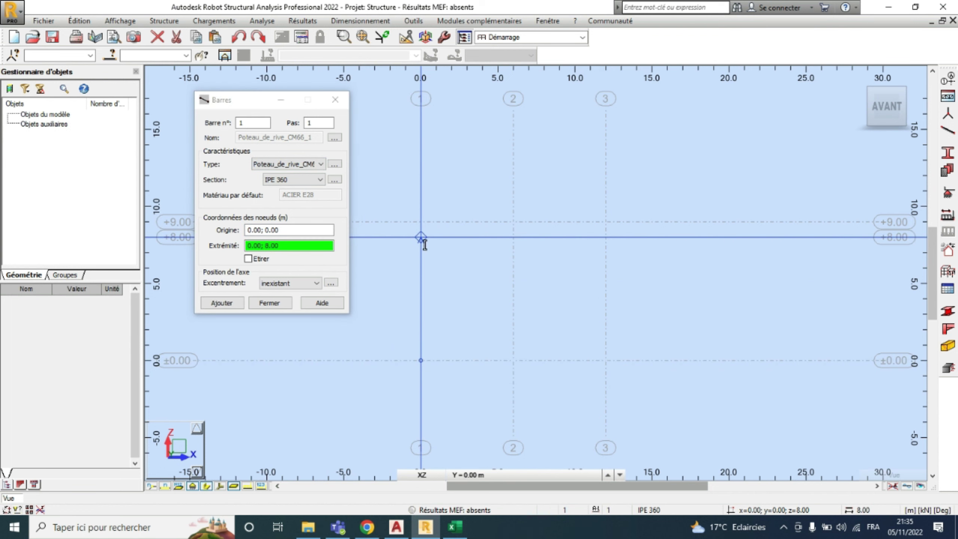
{"action": "left_click", "coordinate": [423, 260]}
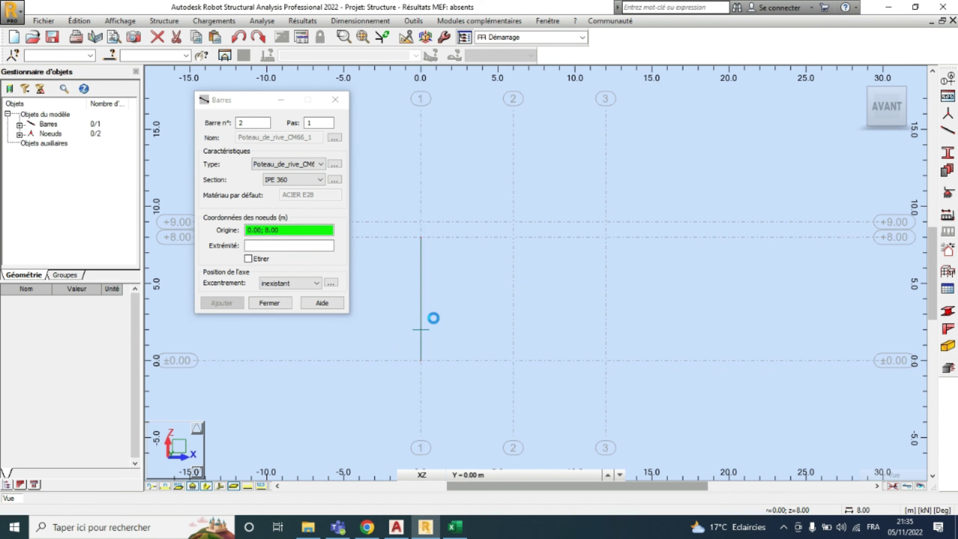
Draw the second IPE 360 edge column on axis 3 from 12.00; 0.00 to 12.00; 8.00, and display the node numbers
{"action": "left_click", "coordinate": [661, 425]}
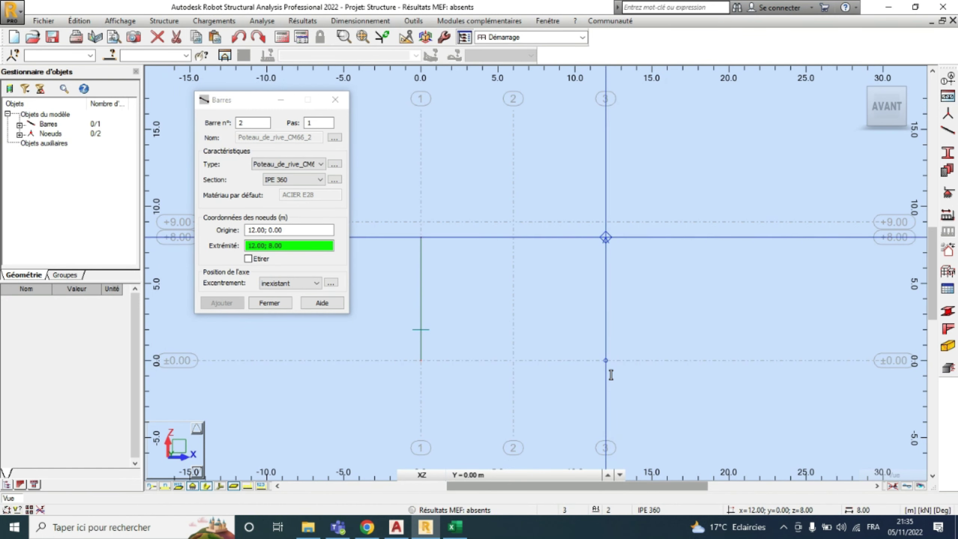
{"action": "left_click", "coordinate": [607, 238]}
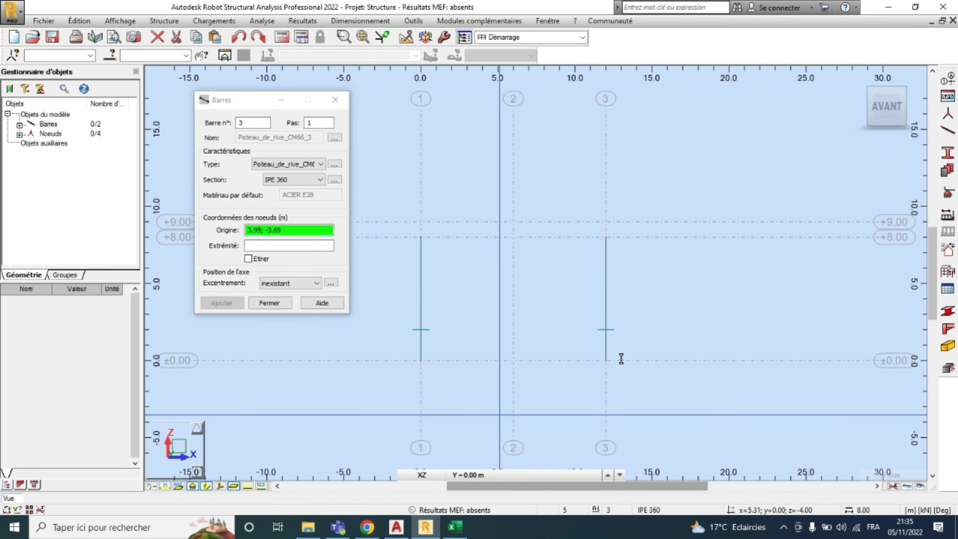
{"action": "left_click", "coordinate": [151, 485]}
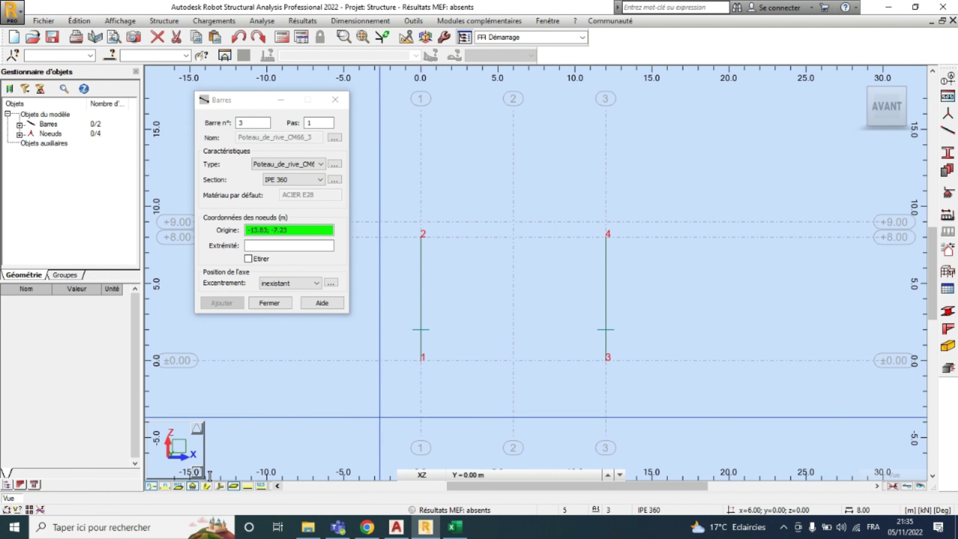
Draw an Arbalétrier_CM66 rafter with section IPE 300 from 0.00; 8.00 to the ridge at 6.00; 9.00
{"action": "left_click", "coordinate": [315, 165]}
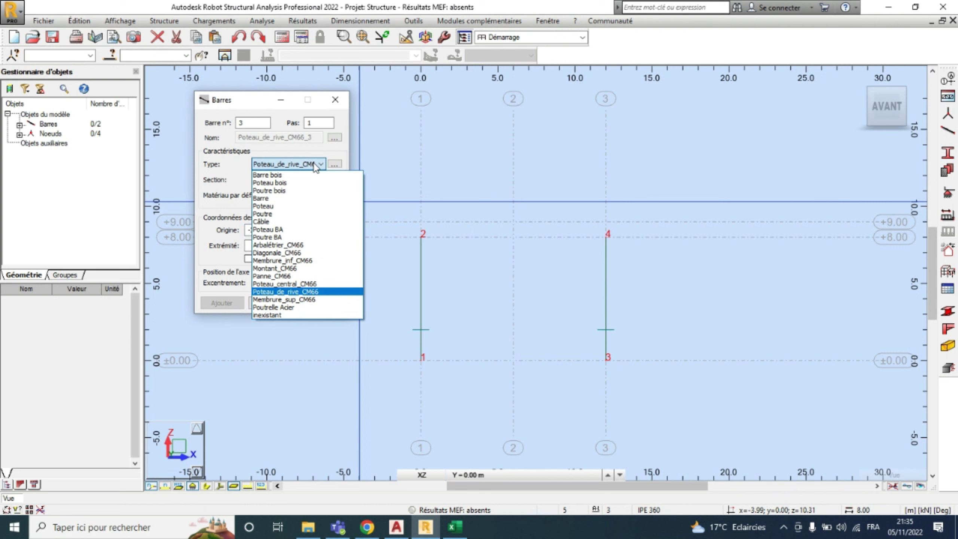
{"action": "left_click", "coordinate": [290, 244]}
{"action": "left_click", "coordinate": [298, 180]}
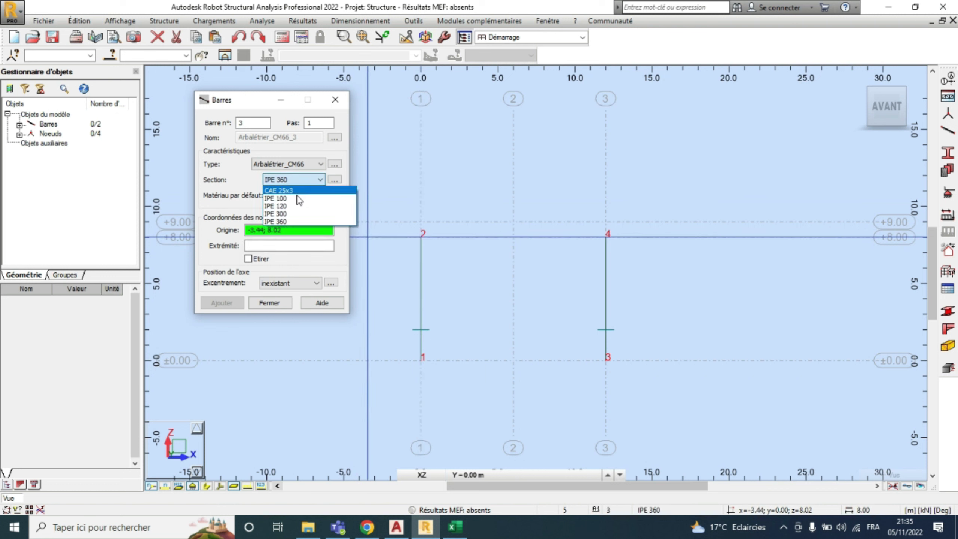
{"action": "left_click", "coordinate": [298, 214]}
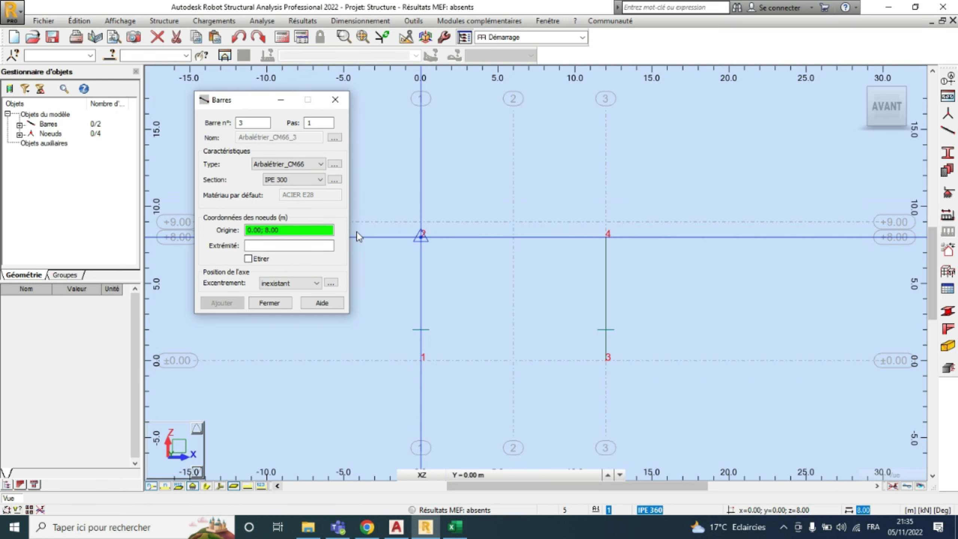
{"action": "left_click", "coordinate": [421, 237]}
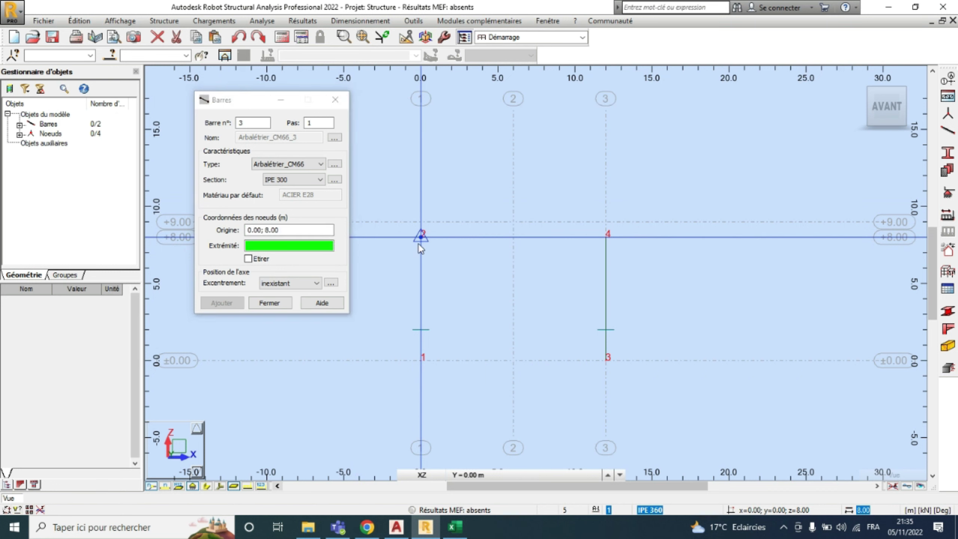
{"action": "left_click", "coordinate": [514, 223]}
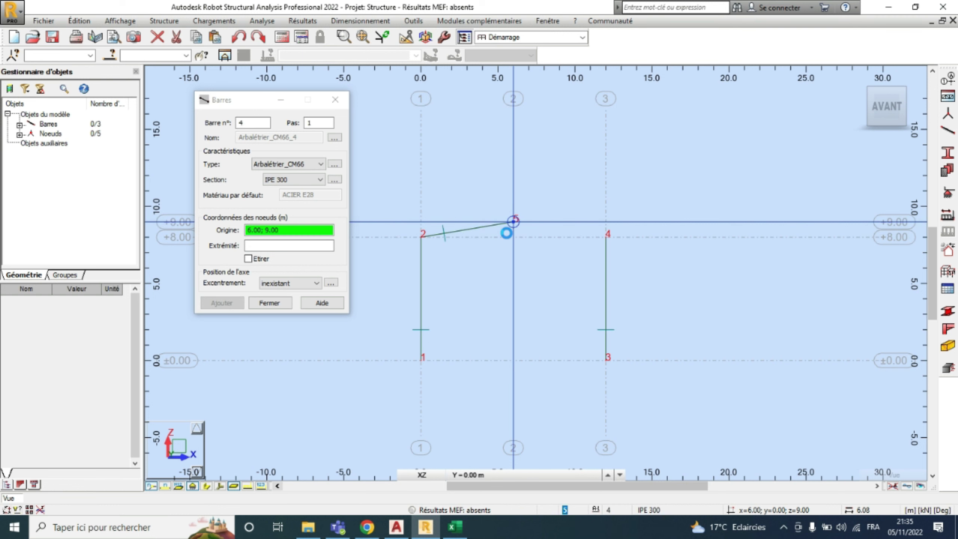
Draw the second IPE 300 rafter from the ridge at 6.00; 9.00 to 12.00; 8.00, and finish bar creation
{"action": "left_click", "coordinate": [513, 222]}
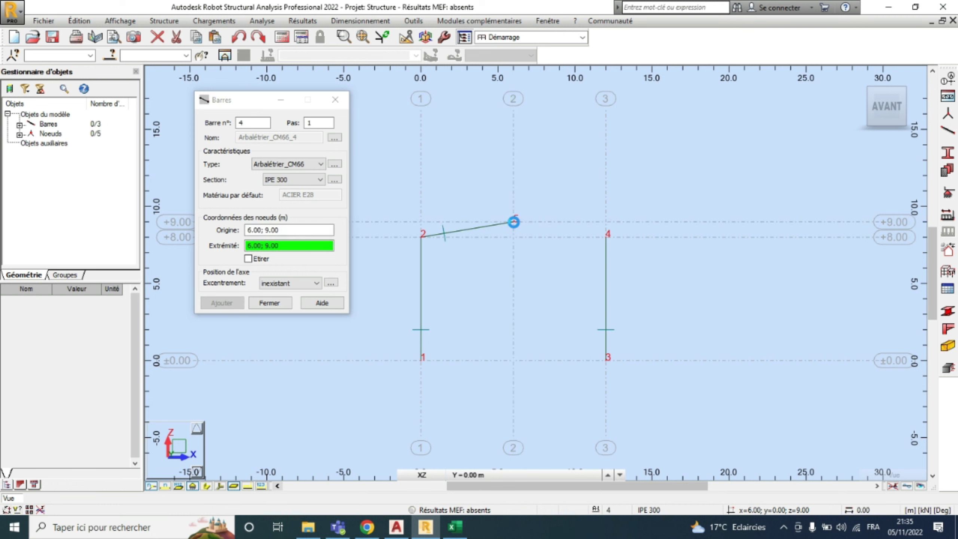
{"action": "left_click", "coordinate": [606, 236]}
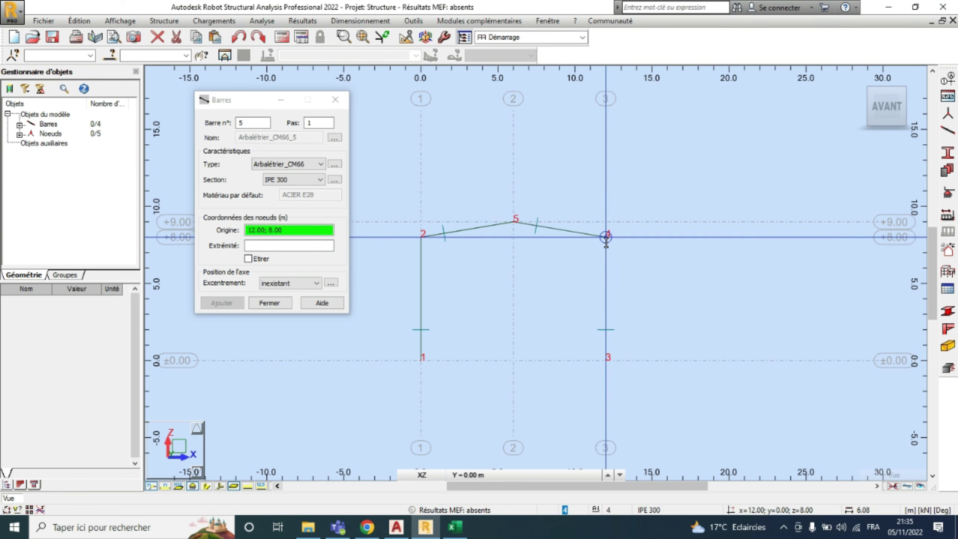
{"action": "left_click", "coordinate": [269, 303]}
{"action": "scroll", "coordinate": [446, 253], "scroll_direction": "up", "scroll_amount": 3}
{"action": "scroll", "coordinate": [432, 242], "scroll_direction": "down", "scroll_amount": 3}
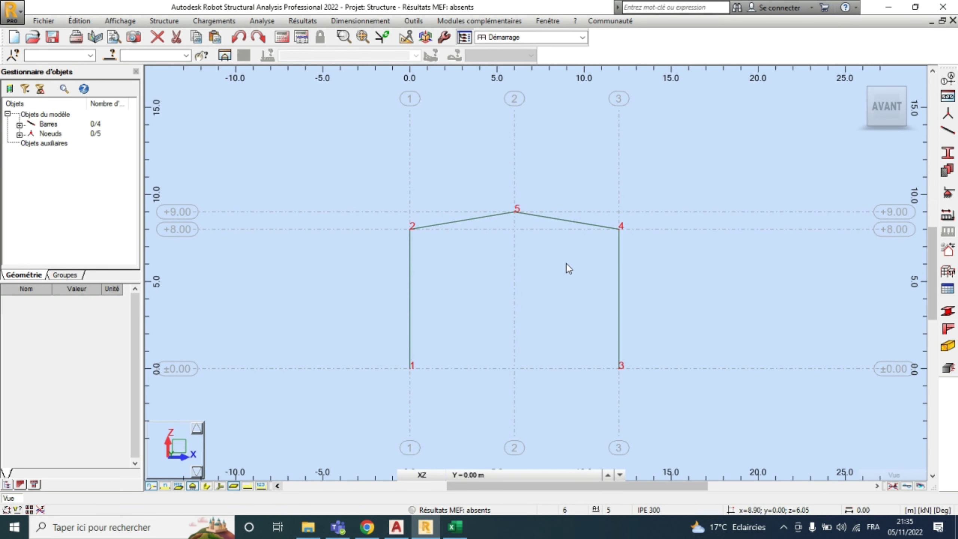
{"action": "scroll", "coordinate": [559, 270], "scroll_direction": "up", "scroll_amount": 1}
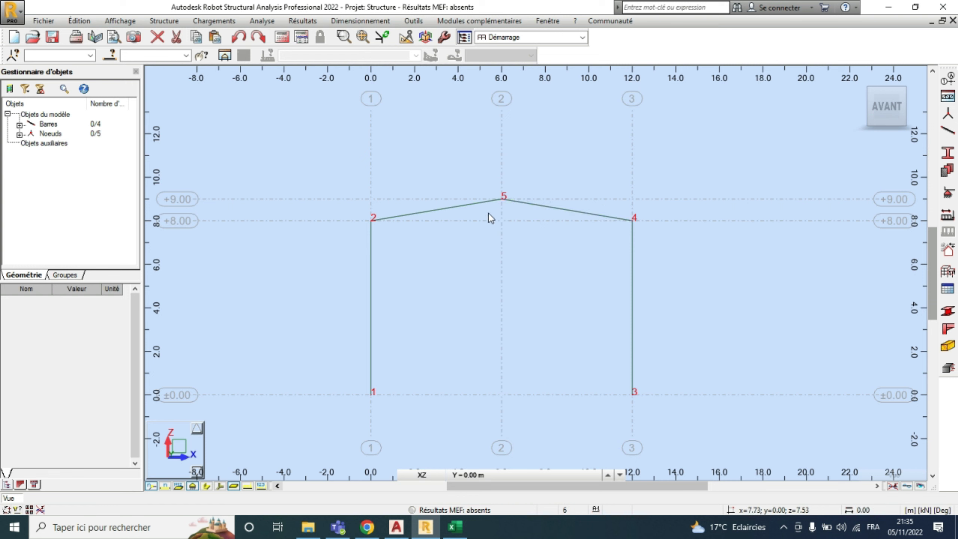
Save haunch Jarret A as a bottom profile type with relative length 0.50 and height 1.00, and apply it to the rafter at node 2
{"action": "left_click", "coordinate": [164, 20]}
{"action": "mouse_move", "coordinate": [249, 289]}
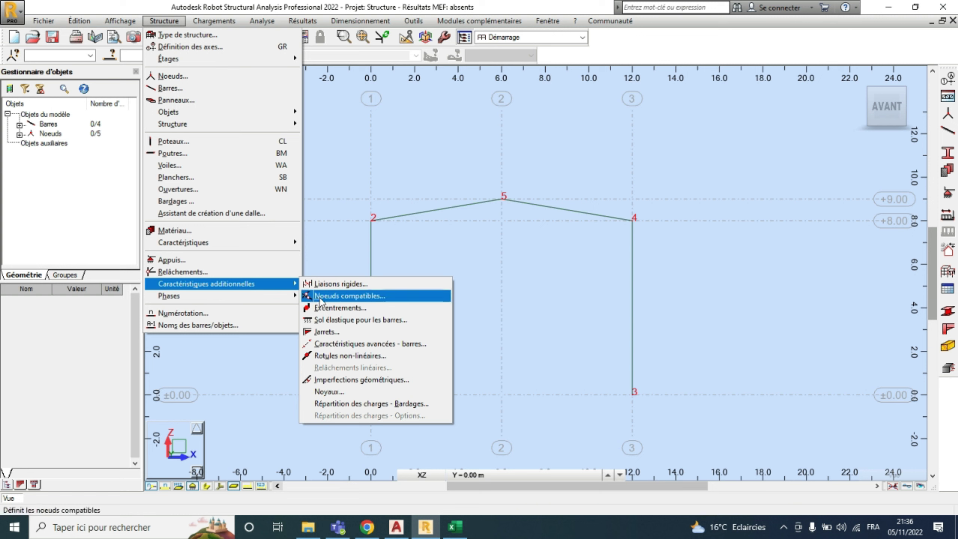
{"action": "left_click", "coordinate": [346, 332]}
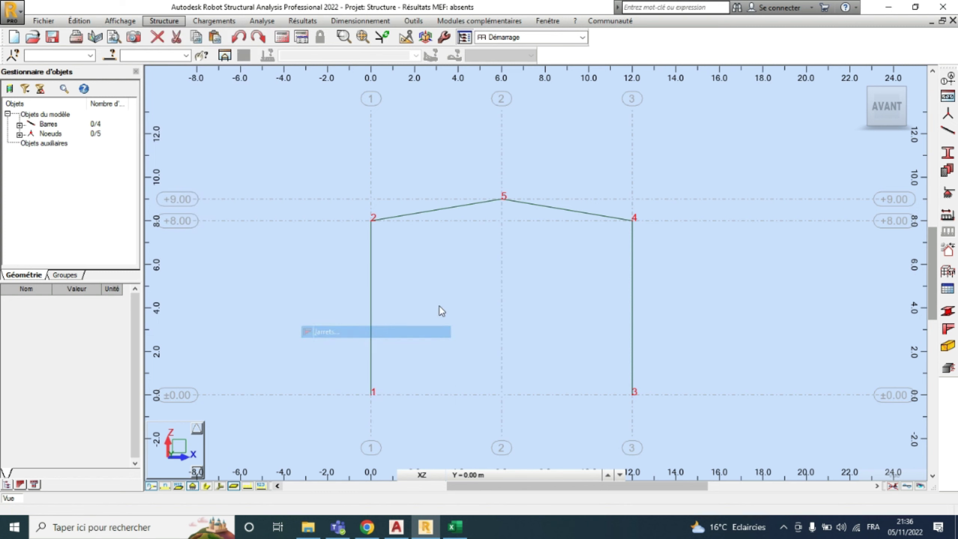
{"action": "left_click_drag", "start_coordinate": [807, 74], "coordinate": [776, 60]}
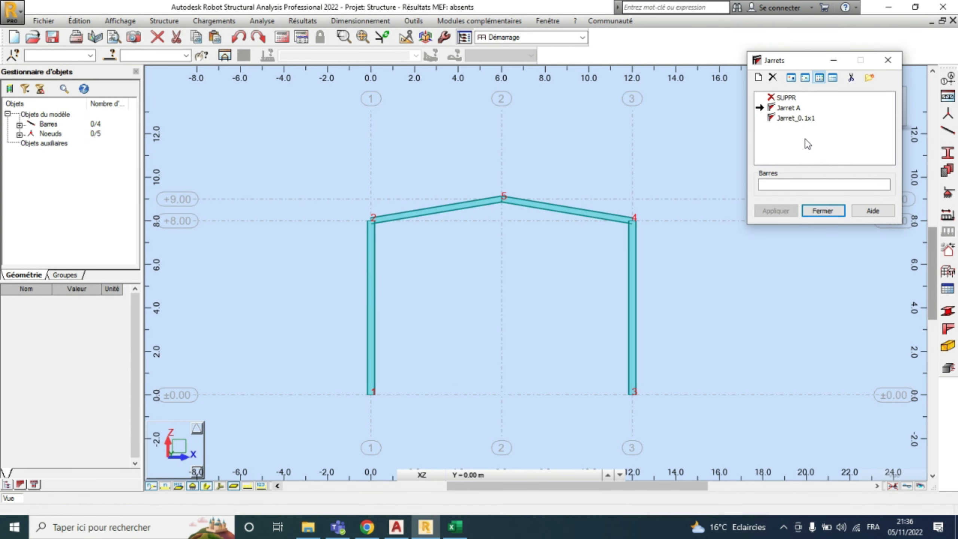
{"action": "double_click", "coordinate": [788, 108]}
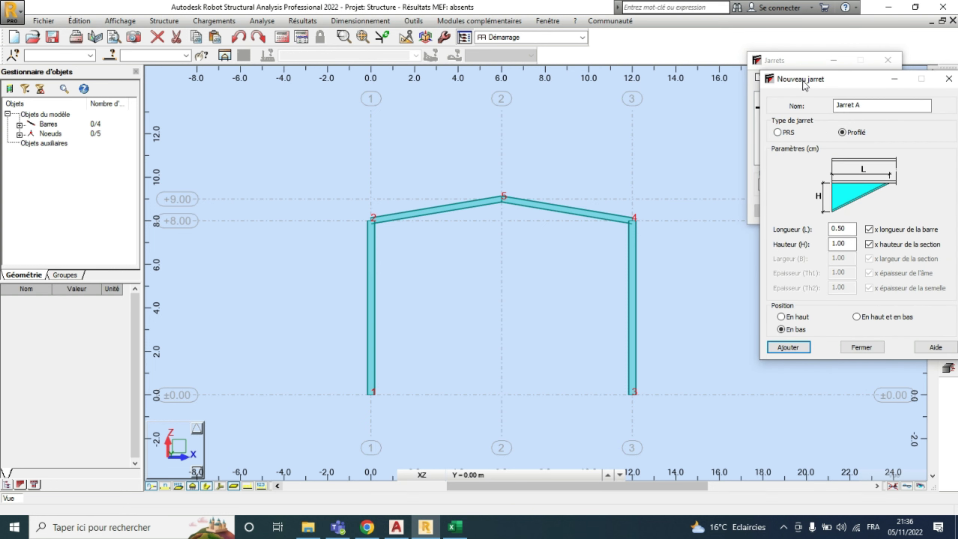
{"action": "left_click_drag", "start_coordinate": [800, 78], "coordinate": [713, 72]}
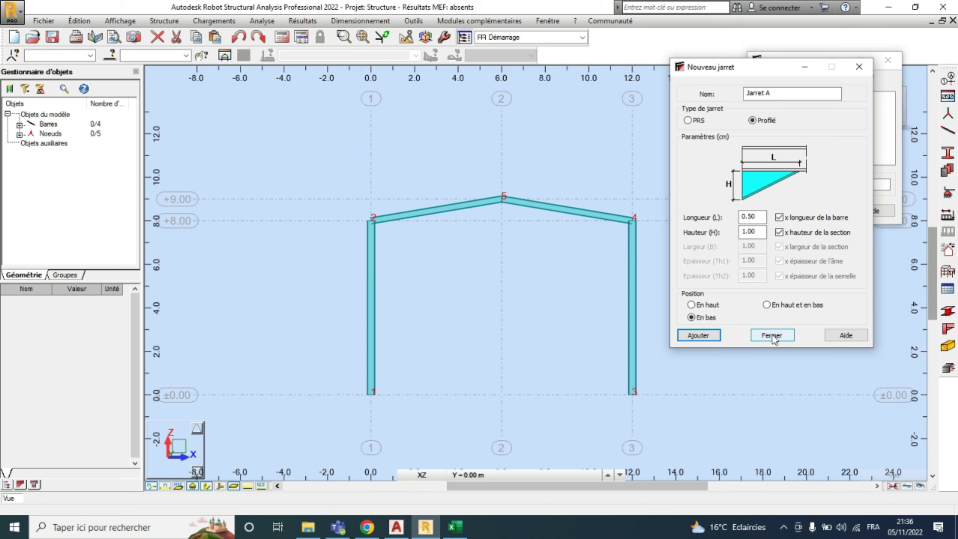
{"action": "left_click", "coordinate": [706, 335]}
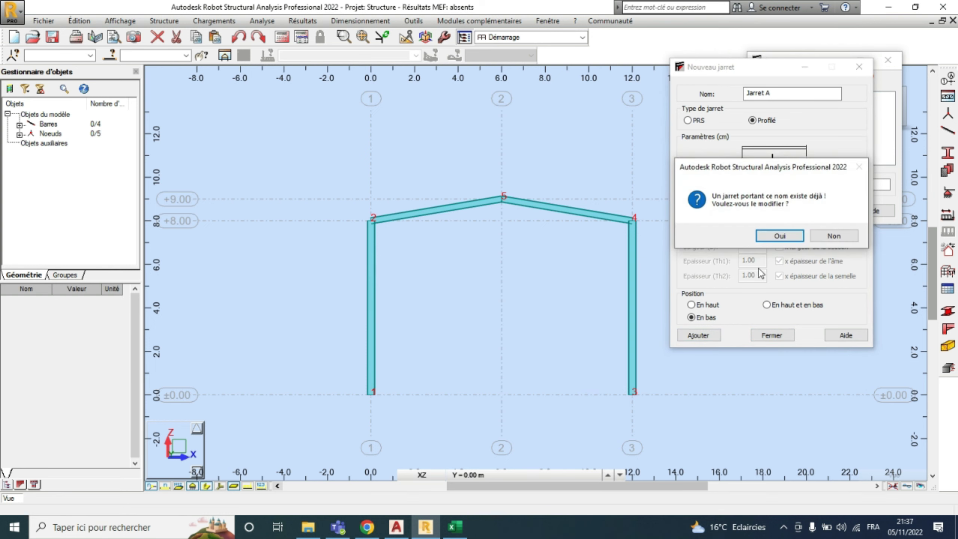
{"action": "left_click", "coordinate": [775, 238]}
{"action": "left_click", "coordinate": [773, 337]}
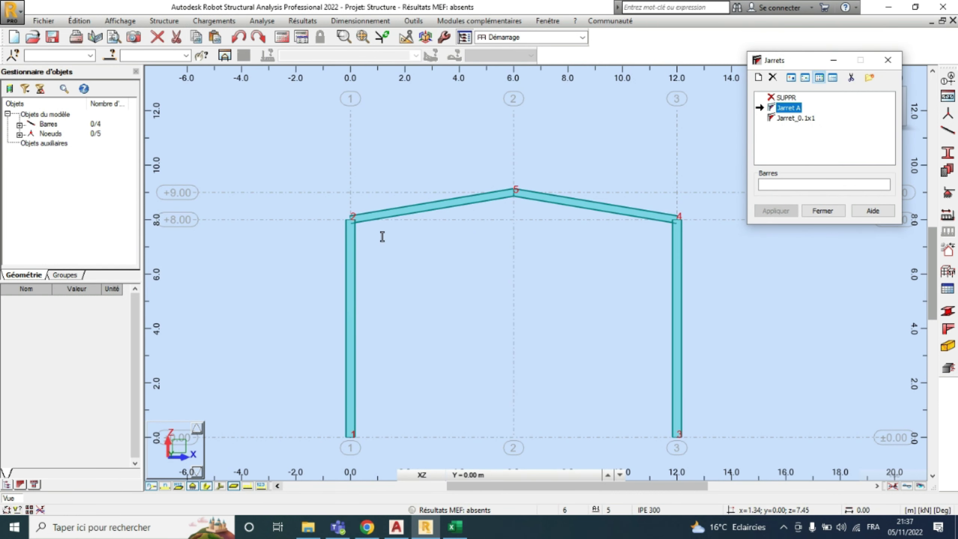
{"action": "left_click", "coordinate": [364, 228]}
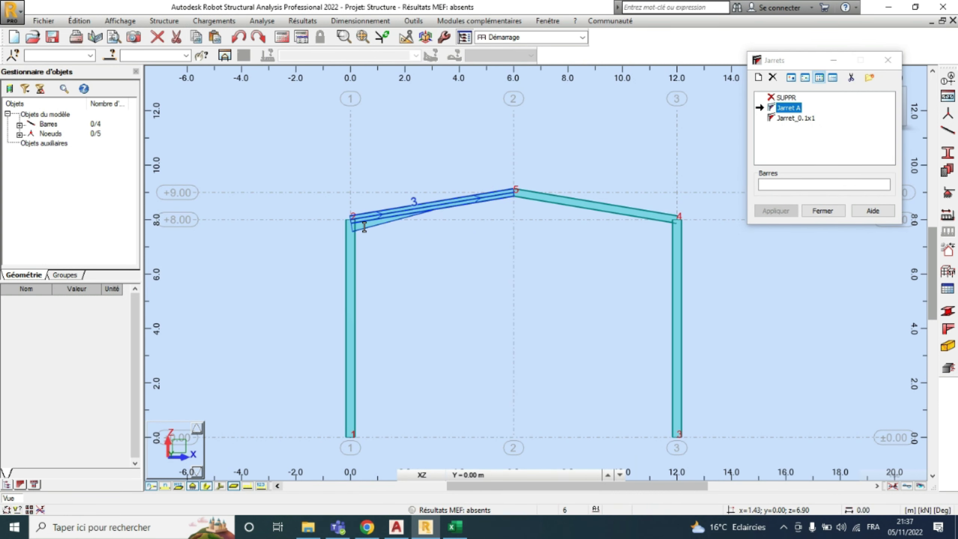
Apply Jarret A to the other rafter at node 4, undoing the first placement and re-saving the haunch definition before placing it again
{"action": "left_click", "coordinate": [663, 224]}
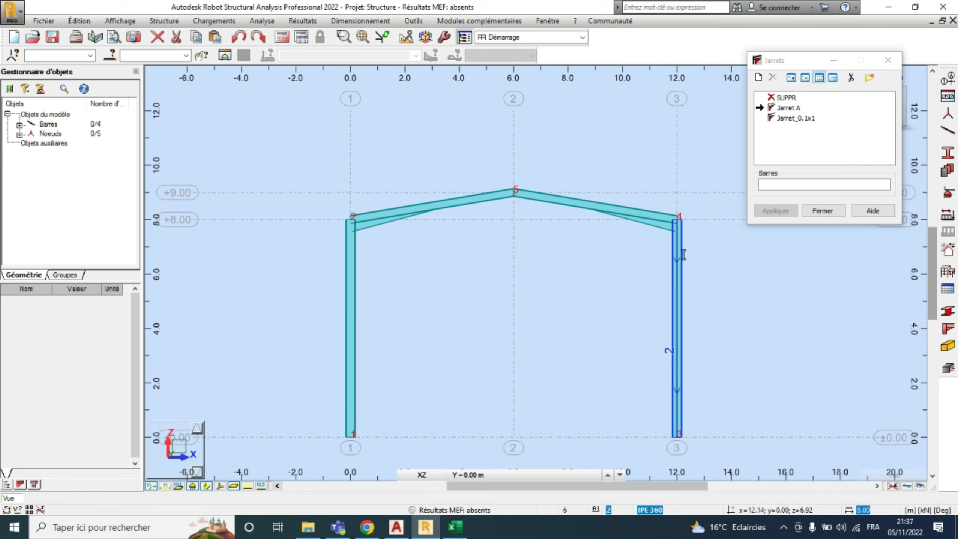
{"action": "left_click", "coordinate": [239, 37]}
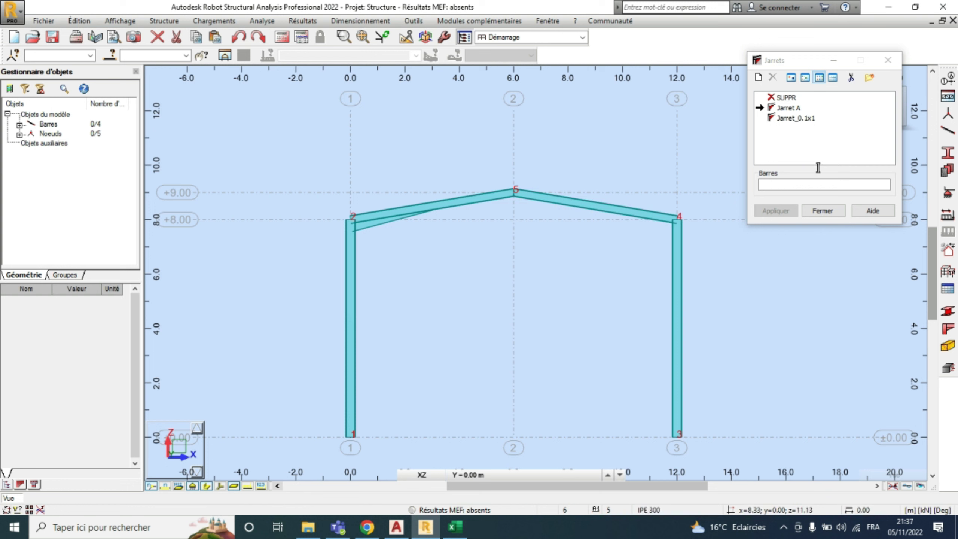
{"action": "double_click", "coordinate": [789, 108]}
{"action": "left_click", "coordinate": [788, 347]}
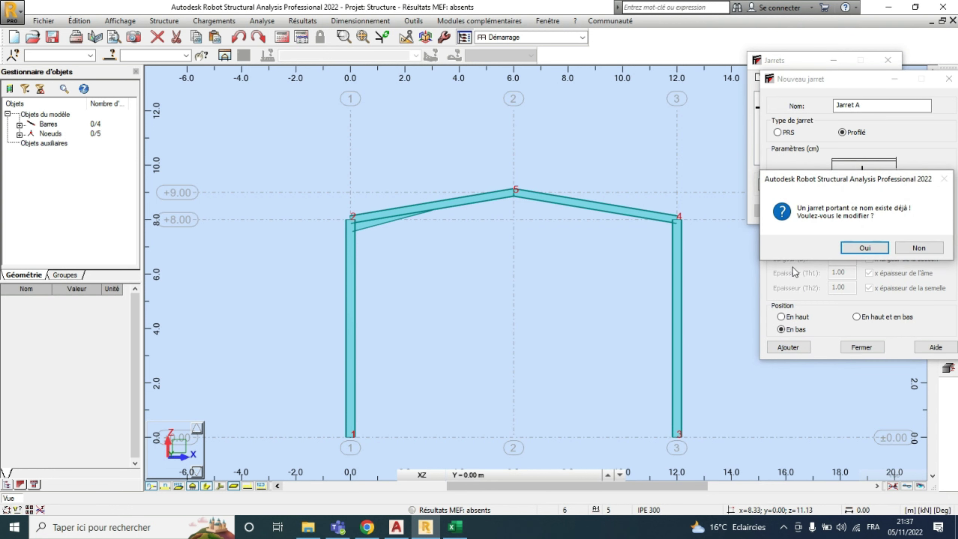
{"action": "left_click", "coordinate": [857, 249]}
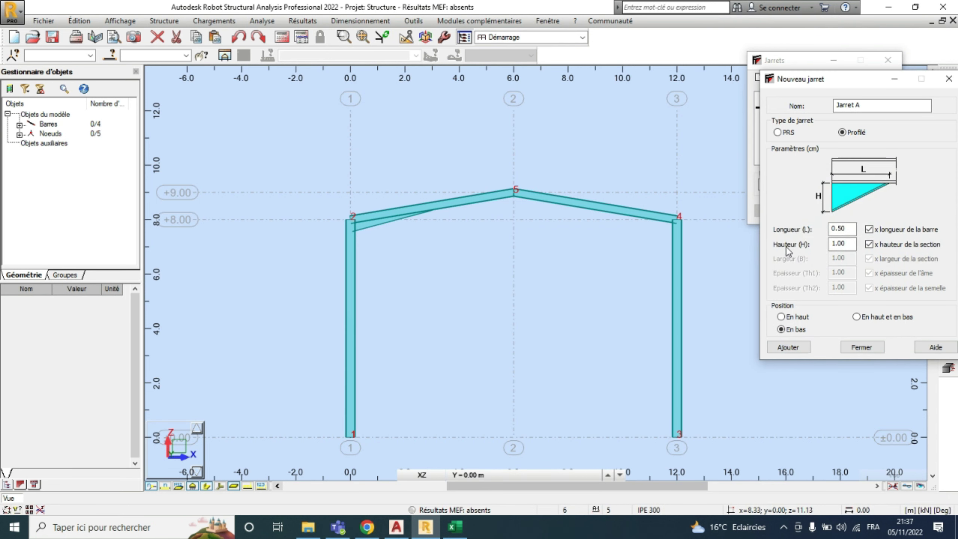
{"action": "left_click", "coordinate": [861, 347]}
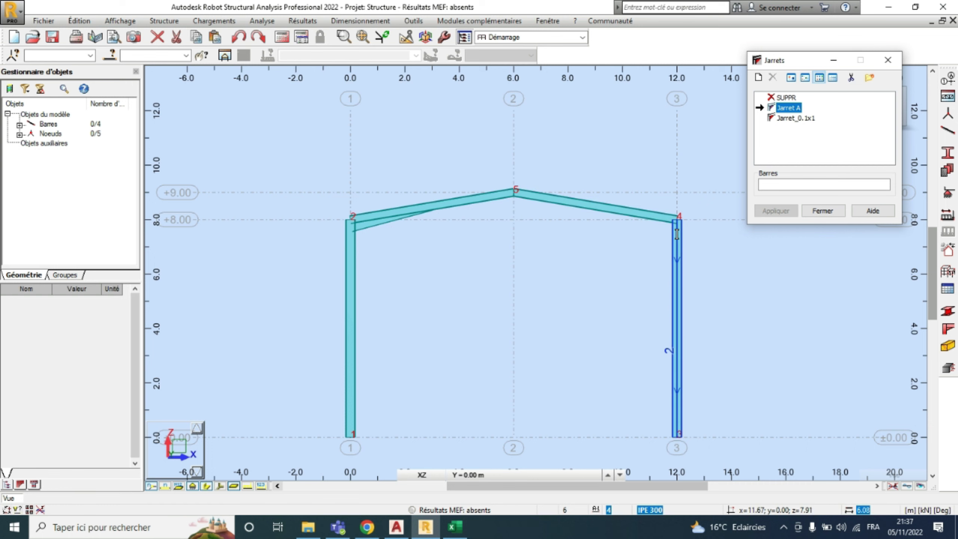
{"action": "left_click", "coordinate": [677, 234]}
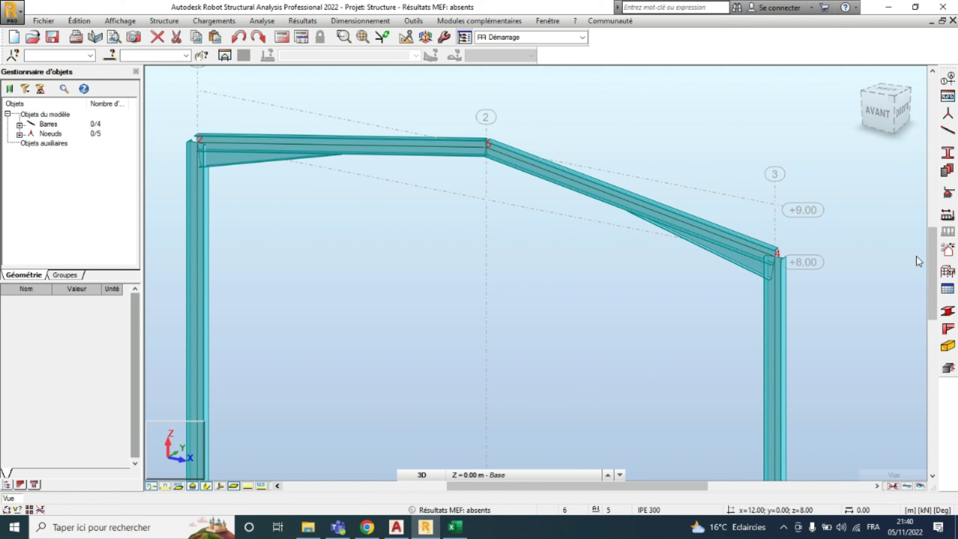
Define haunch Jarret B as a bottom profile type with a length of 100 cm and a height of 50 cm
{"action": "left_click", "coordinate": [164, 21]}
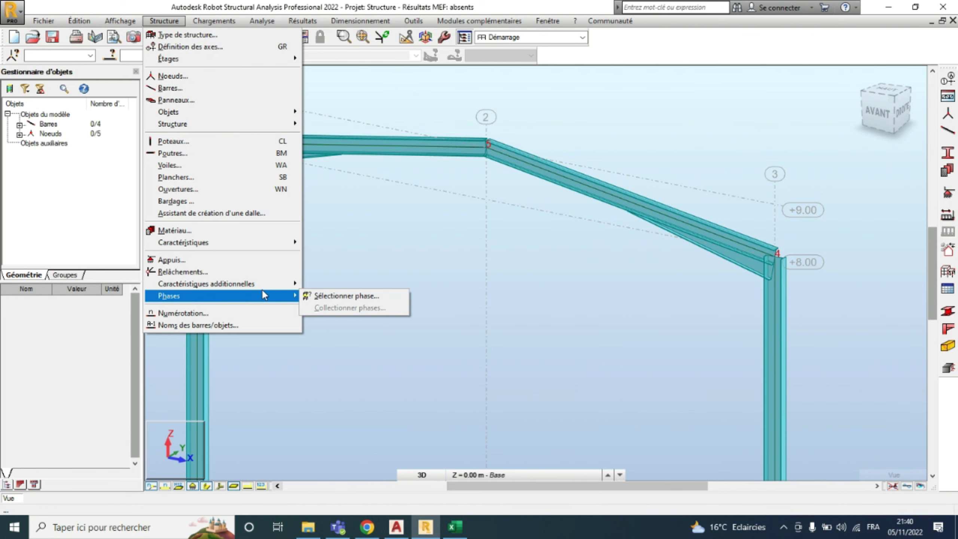
{"action": "mouse_move", "coordinate": [272, 283]}
{"action": "left_click", "coordinate": [325, 331]}
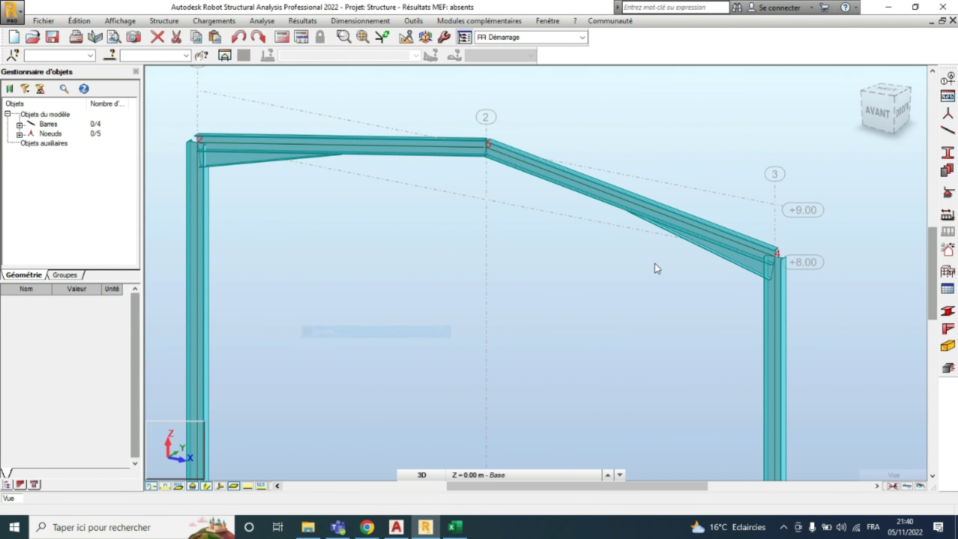
{"action": "double_click", "coordinate": [835, 176]}
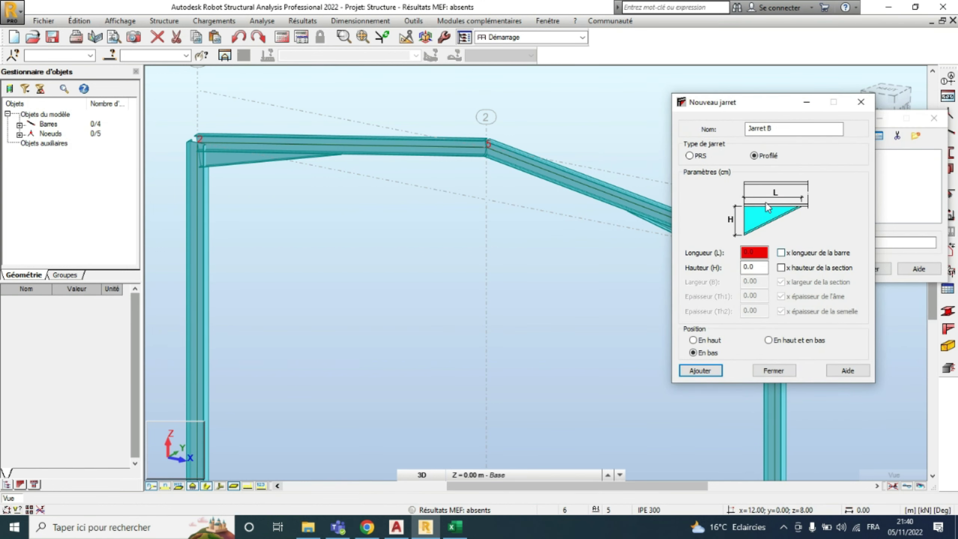
{"action": "left_click_drag", "start_coordinate": [761, 253], "coordinate": [718, 250]}
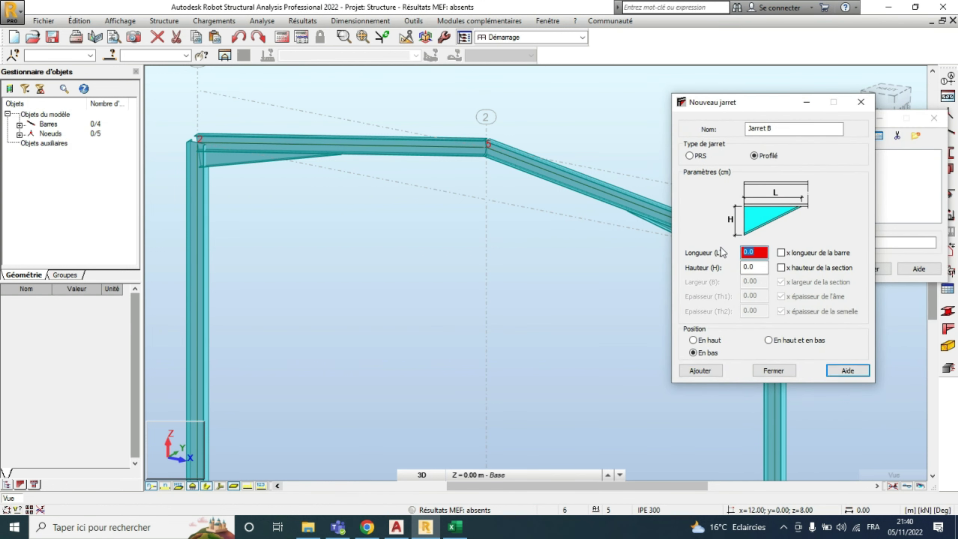
{"action": "type", "text": "100"}
{"action": "key", "text": "Tab"}
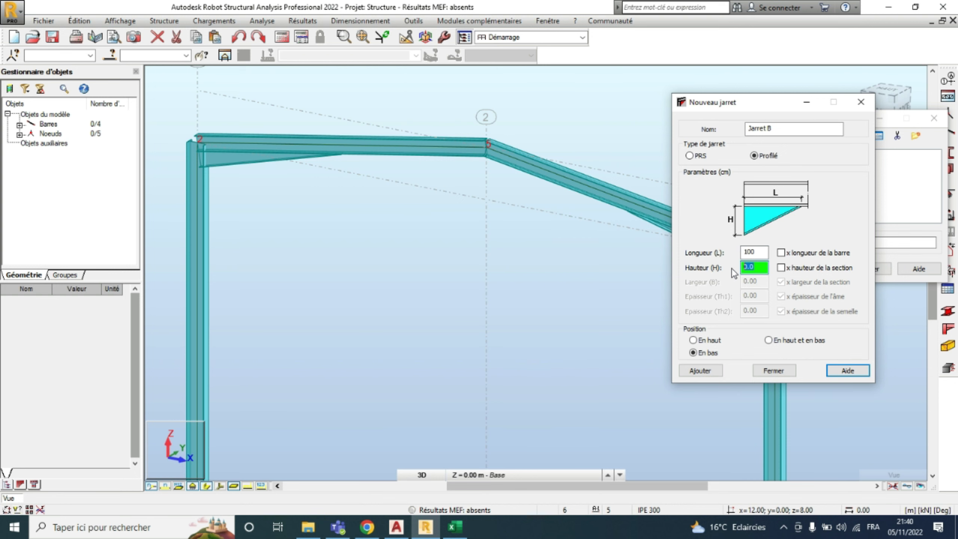
{"action": "type", "text": "50"}
{"action": "left_click", "coordinate": [700, 371]}
Apply Jarret B to the ridge ends of both rafters at node 5, and close the haunch definition
{"action": "scroll", "coordinate": [492, 164], "scroll_direction": "up", "scroll_amount": 5}
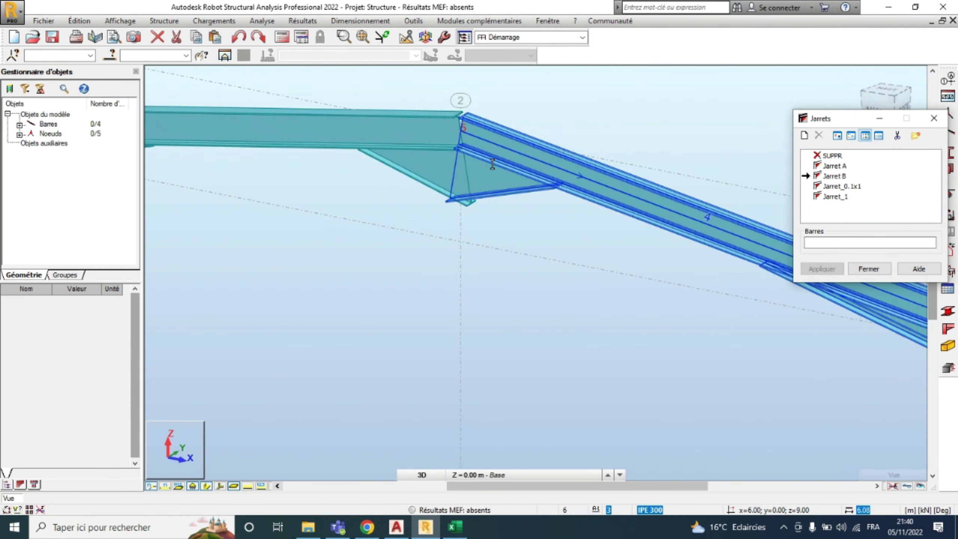
{"action": "scroll", "coordinate": [492, 165], "scroll_direction": "down", "scroll_amount": 2}
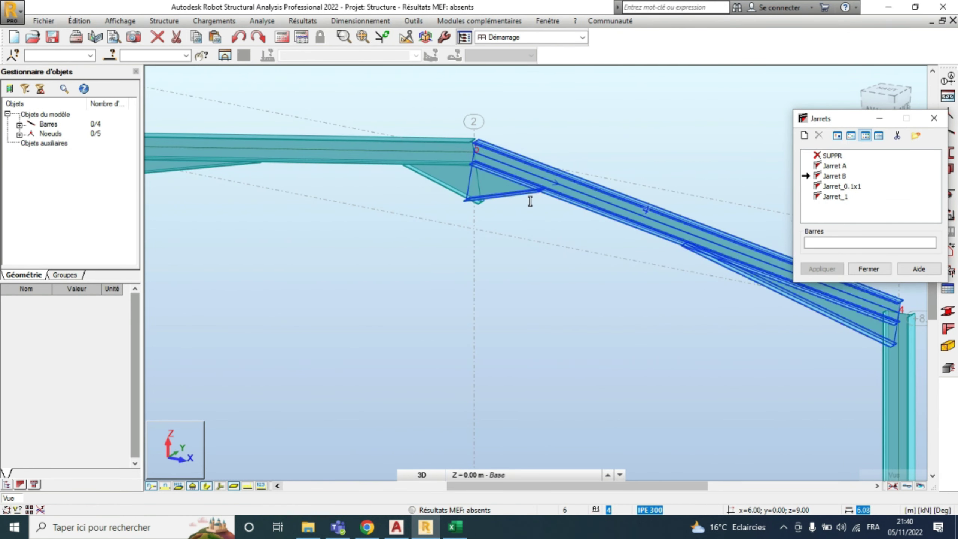
{"action": "scroll", "coordinate": [530, 201], "scroll_direction": "down", "scroll_amount": 4}
{"action": "scroll", "coordinate": [499, 182], "scroll_direction": "up", "scroll_amount": 5}
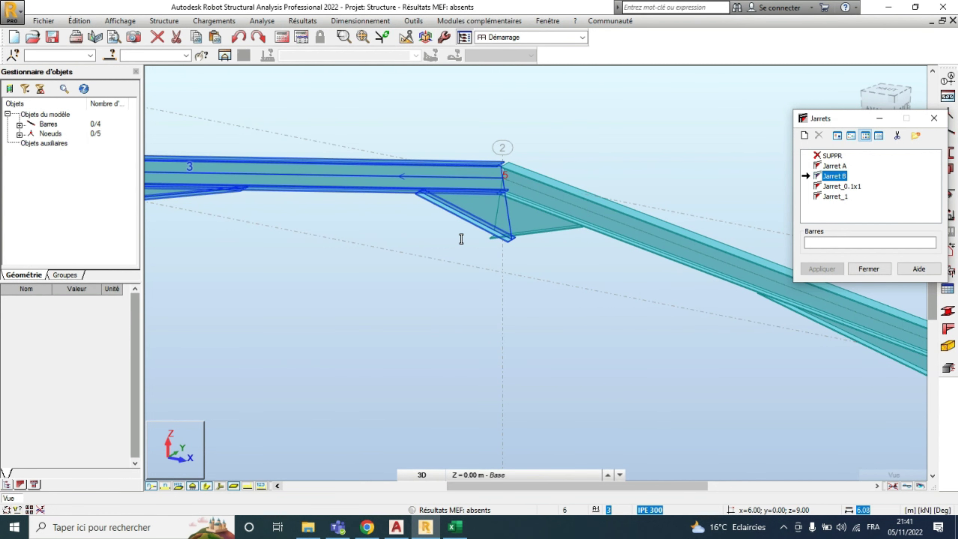
{"action": "scroll", "coordinate": [481, 233], "scroll_direction": "down", "scroll_amount": 2}
{"action": "left_click", "coordinate": [934, 120]}
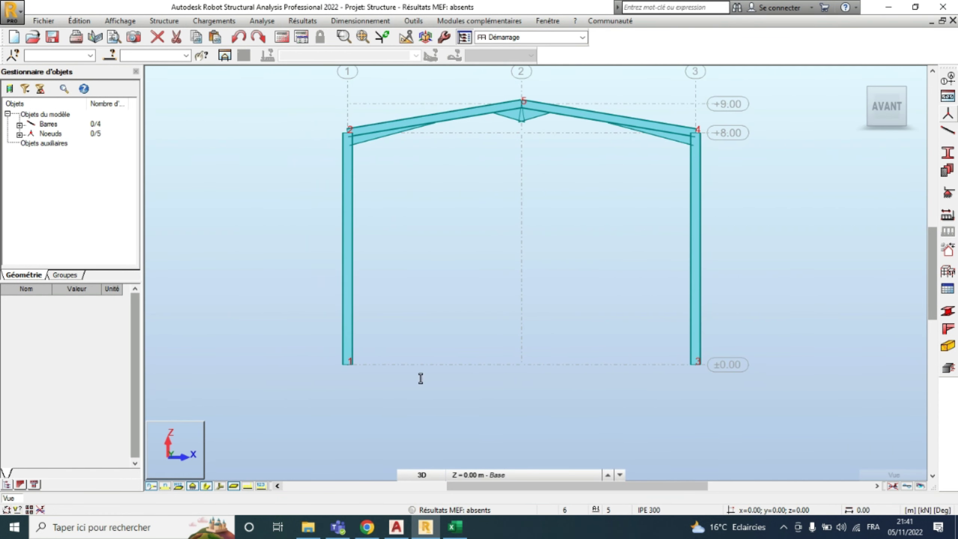
Hide the section shapes and add IPE 240 from the OTUA catalogue's IPE family as a new steel section for the bars
{"action": "left_click", "coordinate": [206, 487]}
{"action": "scroll", "coordinate": [477, 403], "scroll_direction": "down", "scroll_amount": 1}
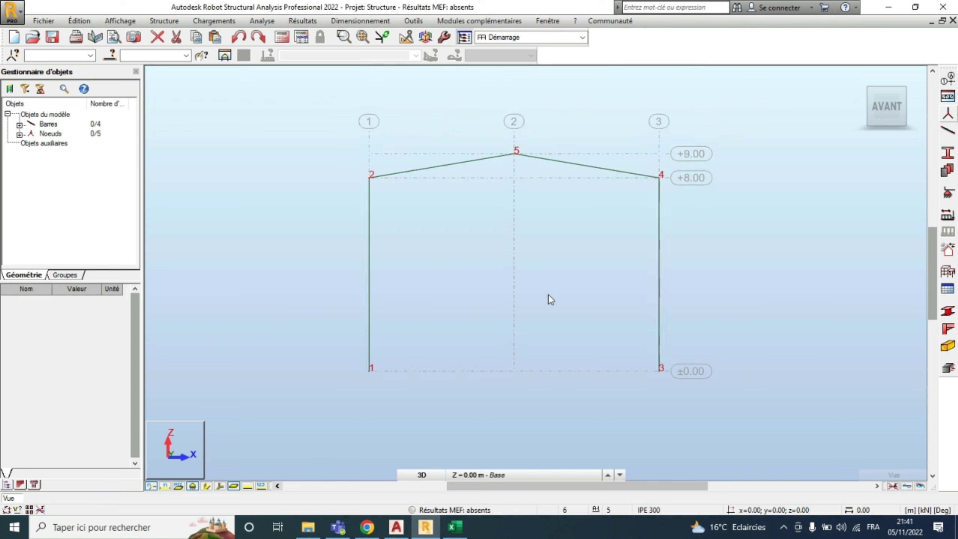
{"action": "scroll", "coordinate": [561, 229], "scroll_direction": "up", "scroll_amount": 1}
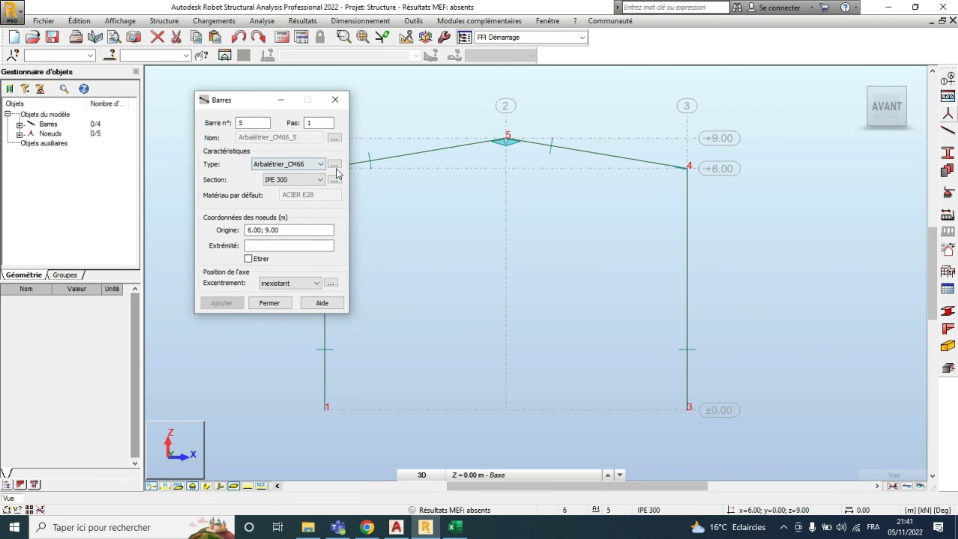
{"action": "left_click", "coordinate": [335, 180]}
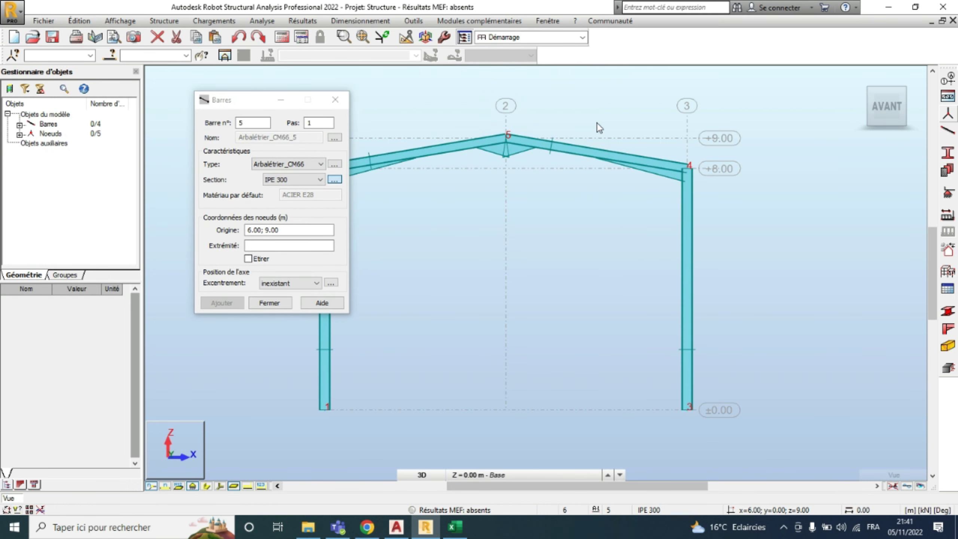
{"action": "left_click", "coordinate": [335, 180]}
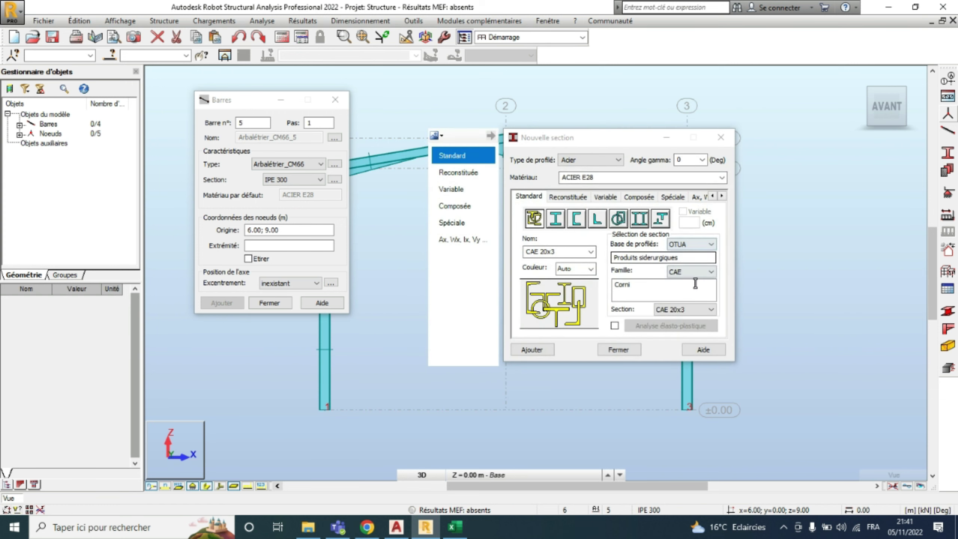
{"action": "left_click", "coordinate": [694, 271]}
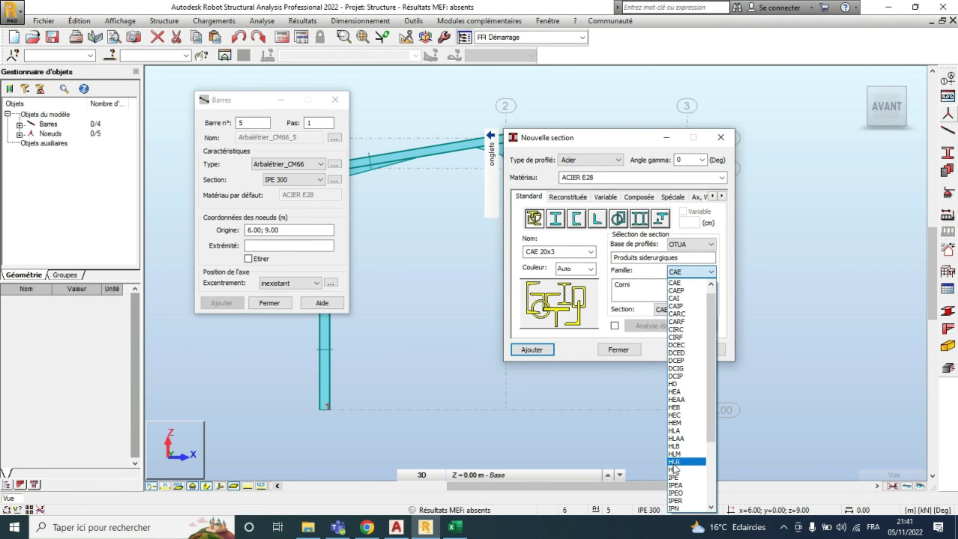
{"action": "left_click", "coordinate": [673, 477]}
{"action": "left_click", "coordinate": [711, 310]}
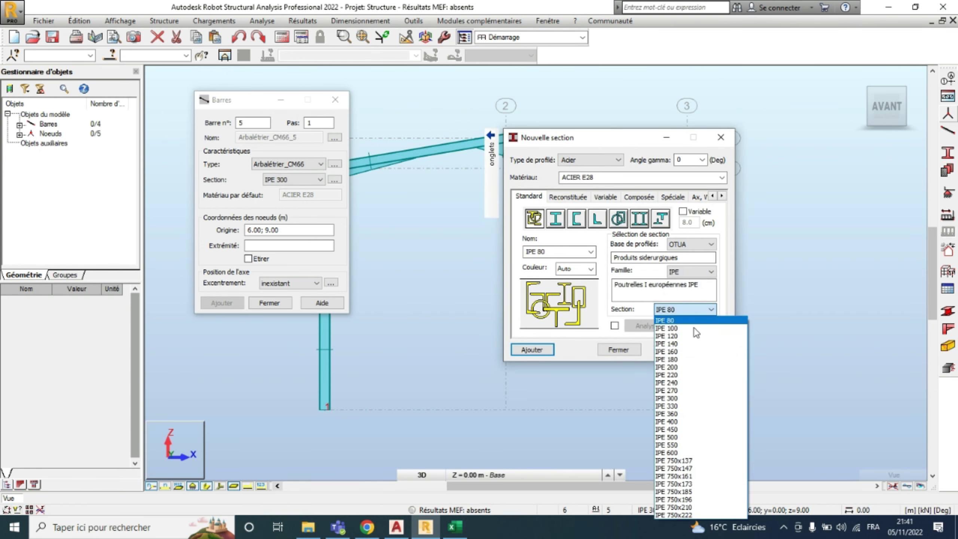
{"action": "left_click", "coordinate": [685, 382]}
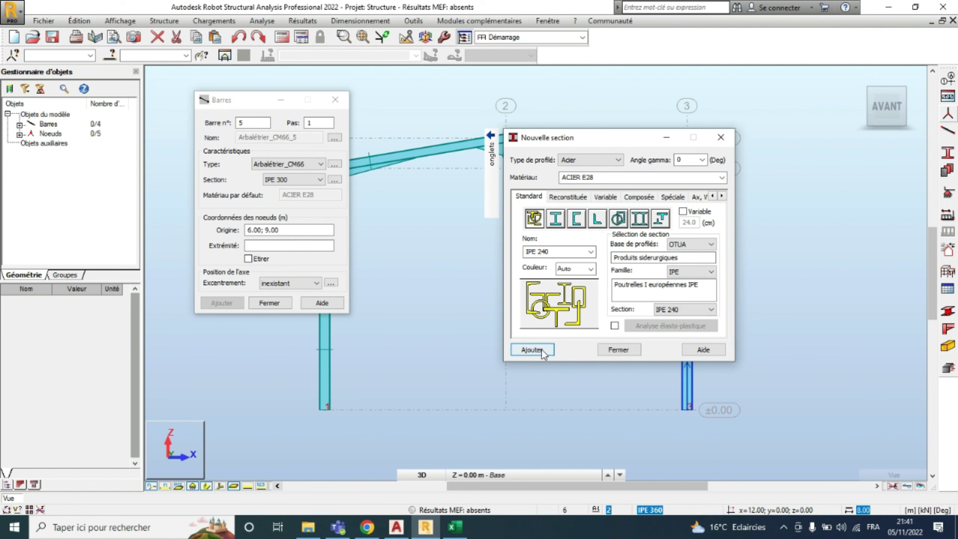
{"action": "left_click", "coordinate": [627, 351]}
Draw two vertical IPE 240 posts of type Poteau_de_rive_CM66 from the rafter midpoints at (3.00; 8.50) and (9.00; 8.50) down to the base line
{"action": "left_click", "coordinate": [302, 164]}
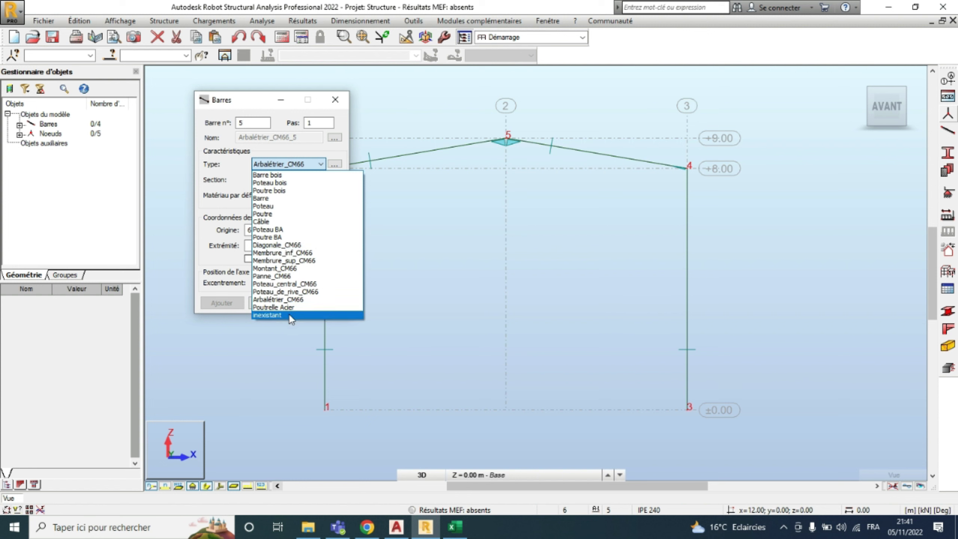
{"action": "left_click", "coordinate": [287, 291]}
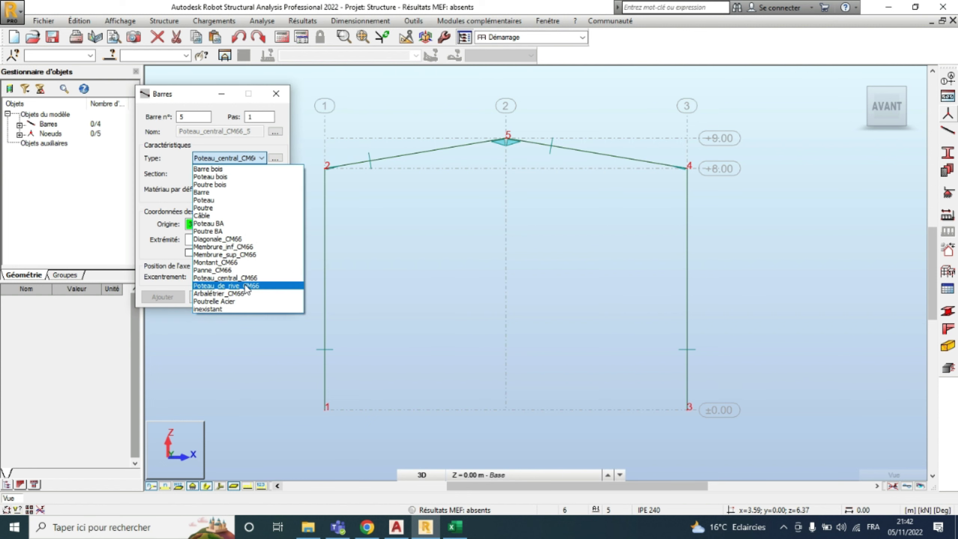
{"action": "left_click", "coordinate": [369, 232]}
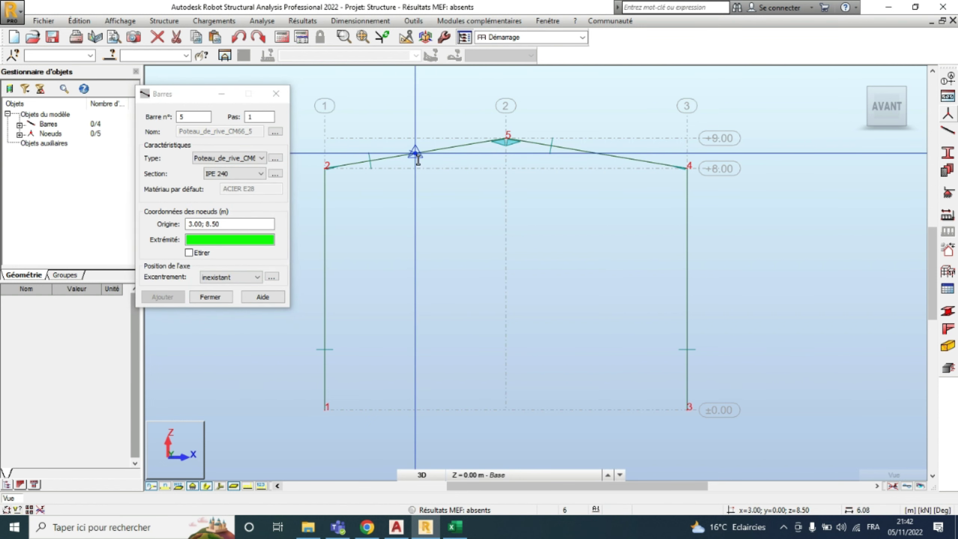
{"action": "left_click", "coordinate": [415, 406]}
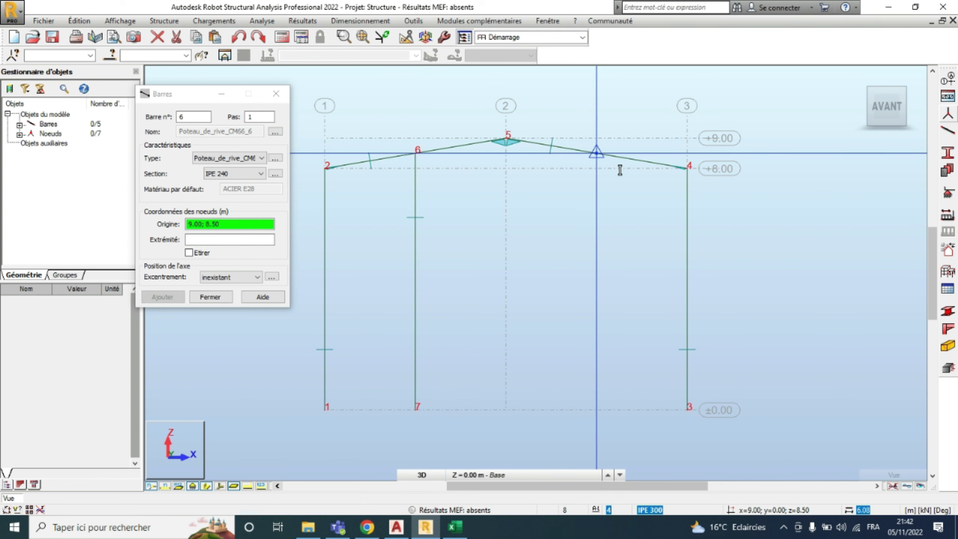
{"action": "left_click", "coordinate": [620, 170]}
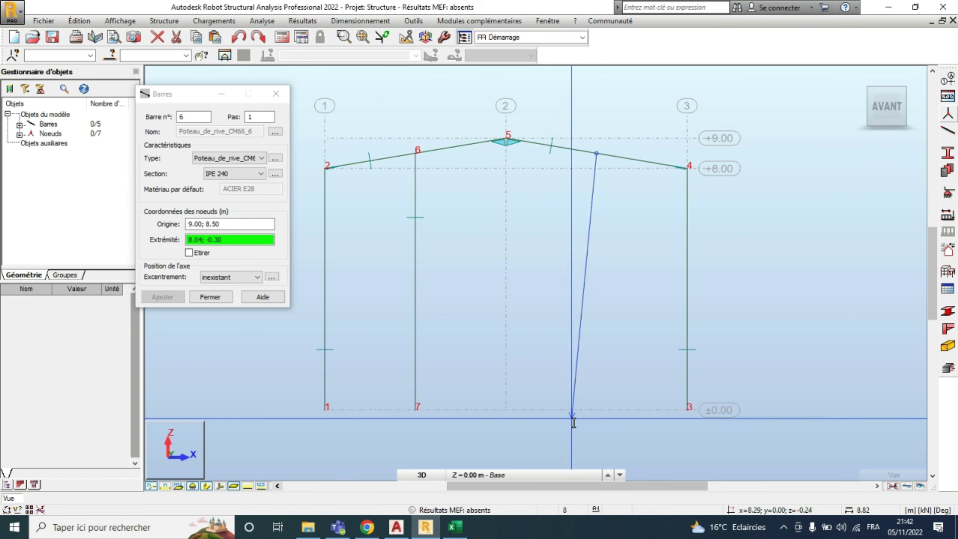
{"action": "left_click", "coordinate": [591, 414]}
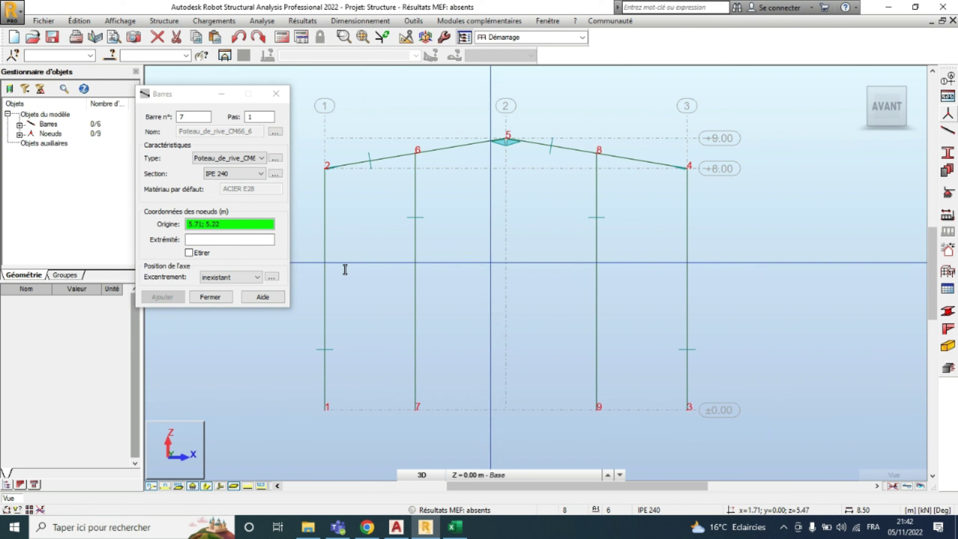
{"action": "left_click", "coordinate": [210, 298]}
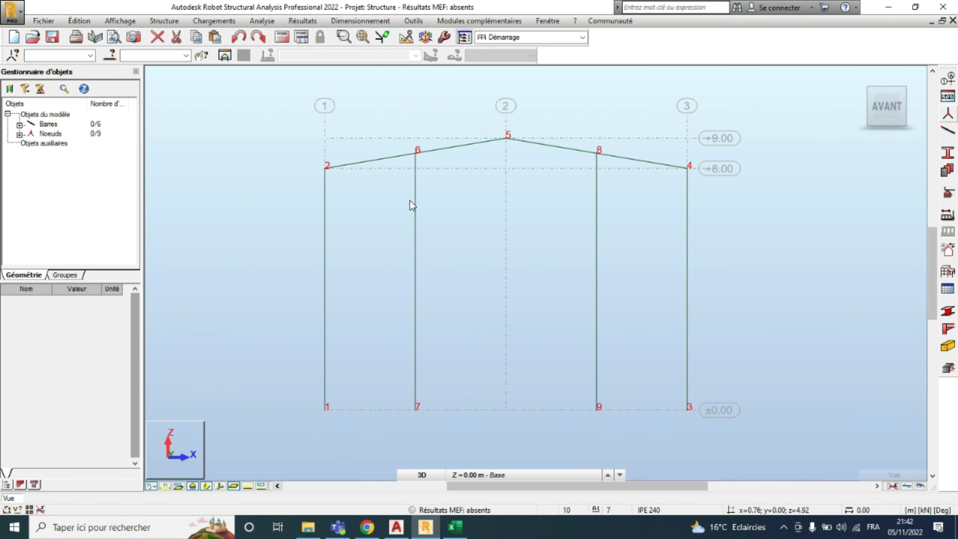
Select the four base nodes 1, 3, 7 and 9 in the front view and apply the Encastrement fixed support to them
{"action": "left_click", "coordinate": [861, 73]}
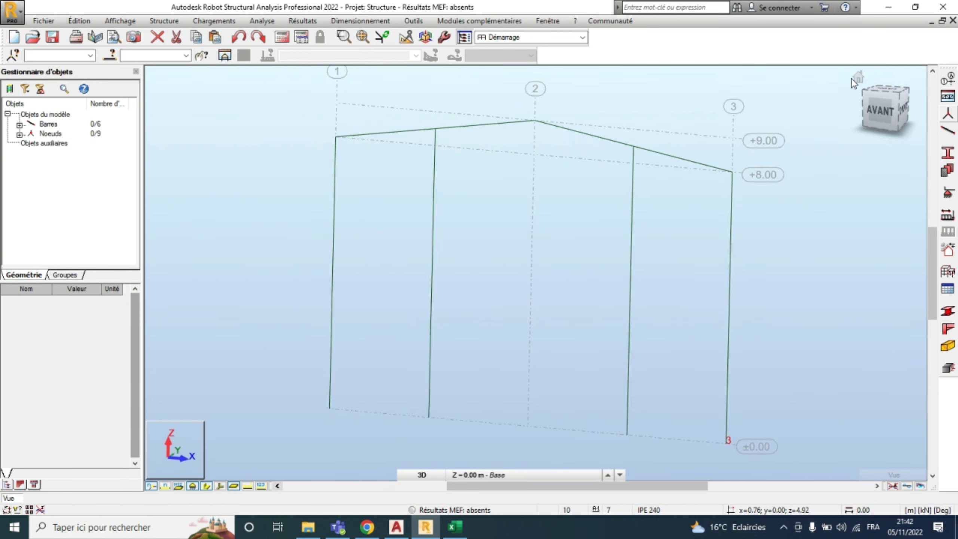
{"action": "scroll", "coordinate": [327, 219], "scroll_direction": "down", "scroll_amount": 2}
{"action": "scroll", "coordinate": [515, 275], "scroll_direction": "up", "scroll_amount": 1}
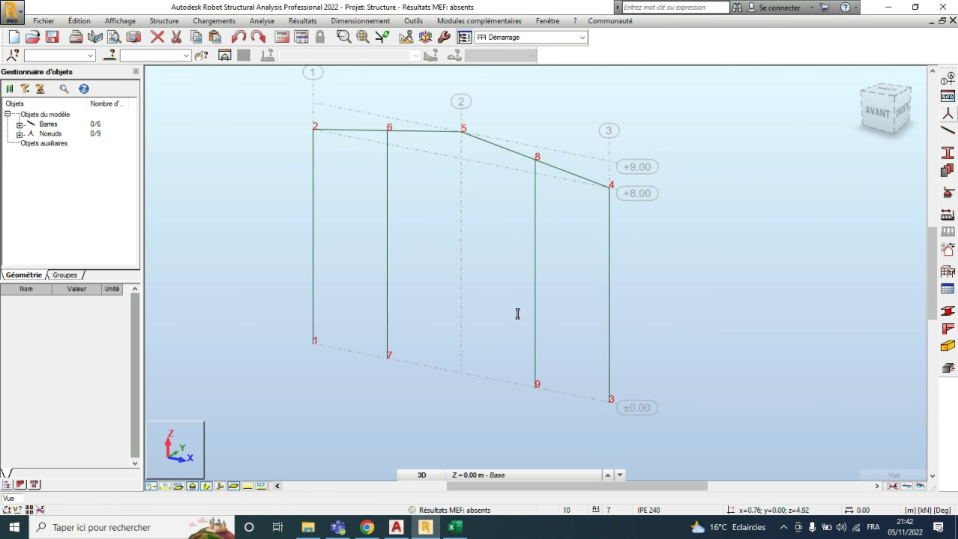
{"action": "left_click", "coordinate": [884, 120]}
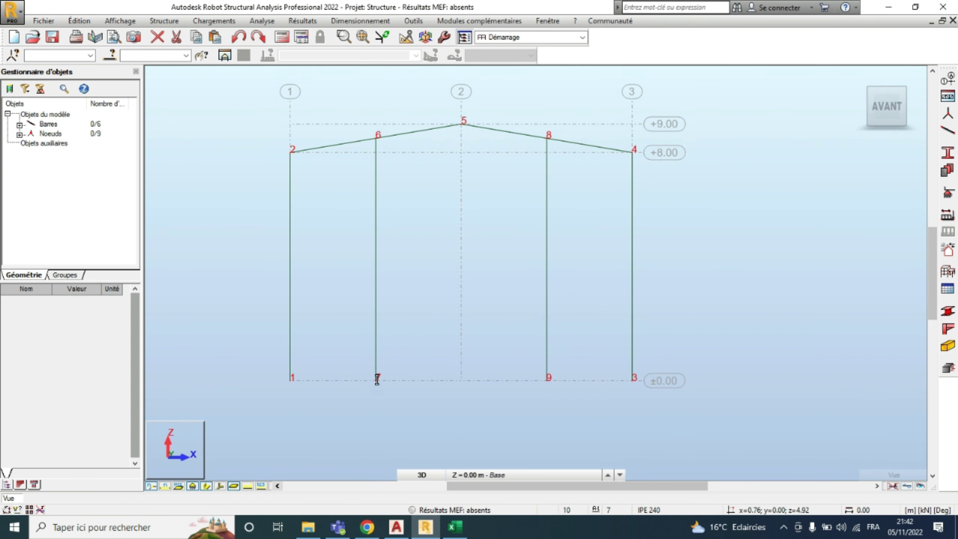
{"action": "left_click_drag", "start_coordinate": [242, 351], "coordinate": [766, 449]}
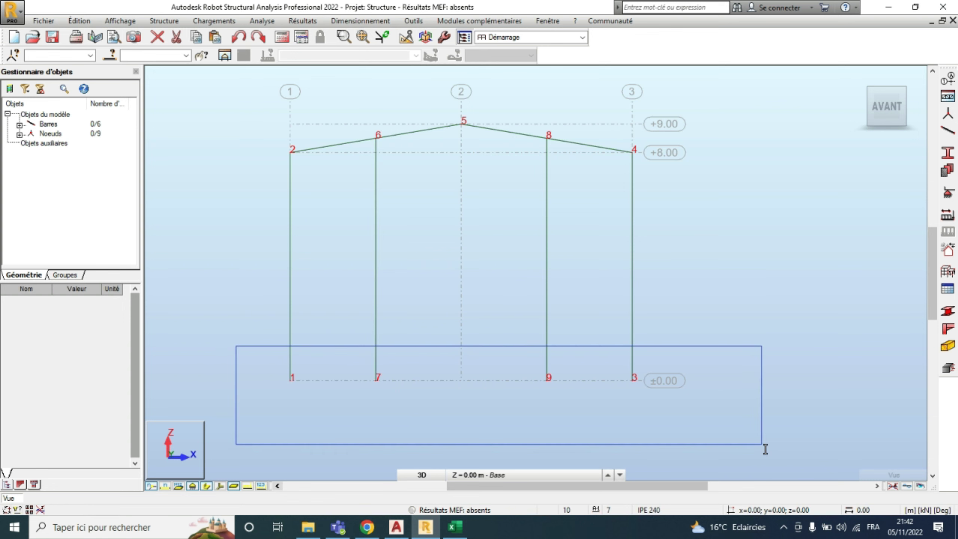
{"action": "left_click_drag", "start_coordinate": [766, 448], "coordinate": [766, 448]}
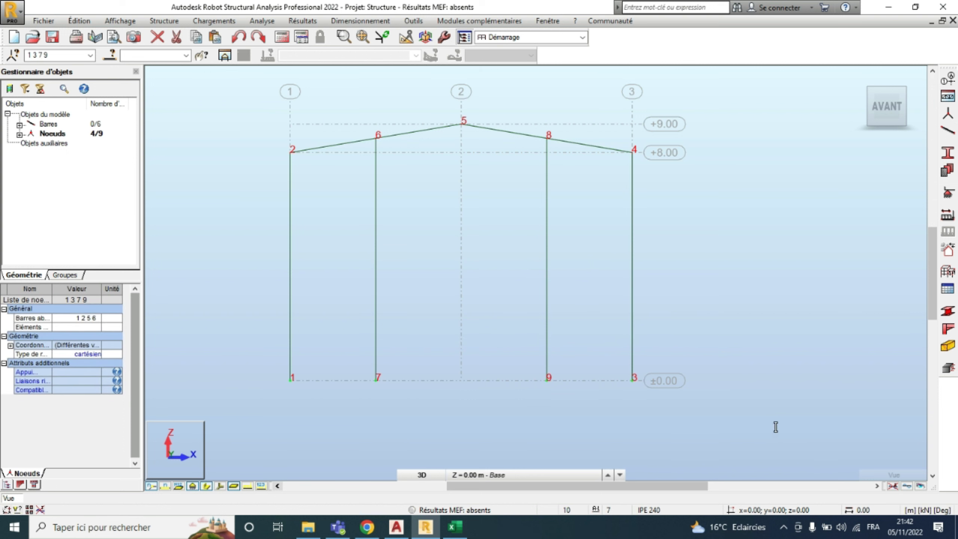
{"action": "left_click", "coordinate": [948, 195]}
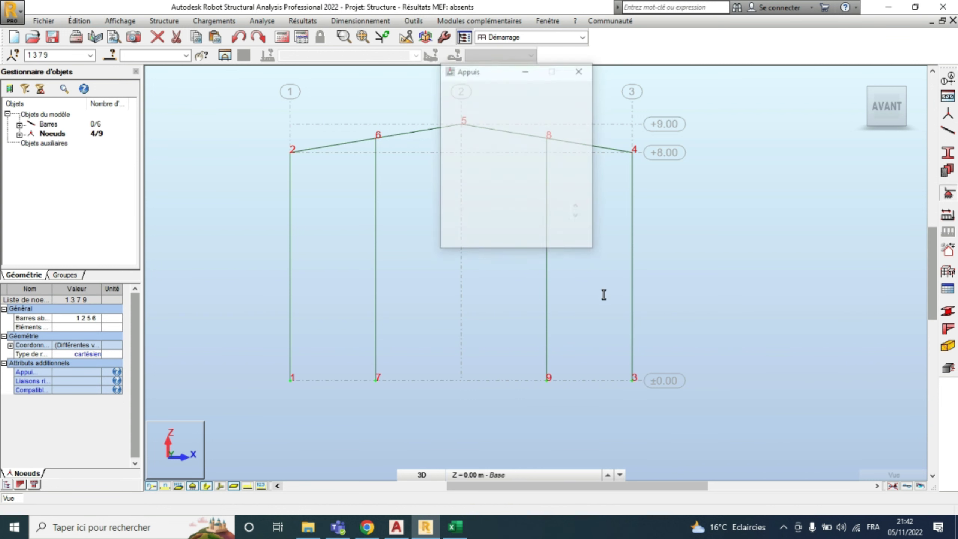
{"action": "left_click", "coordinate": [489, 141]}
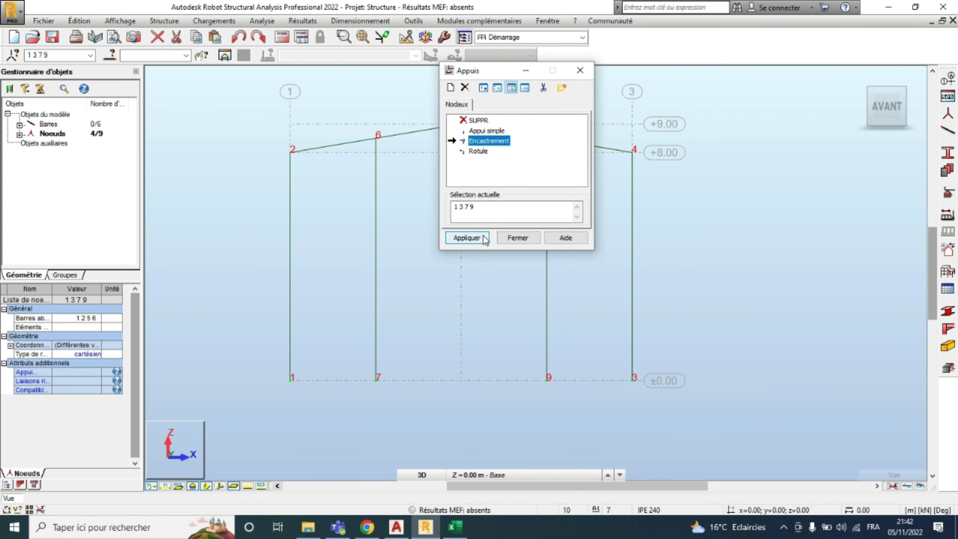
{"action": "left_click", "coordinate": [467, 237]}
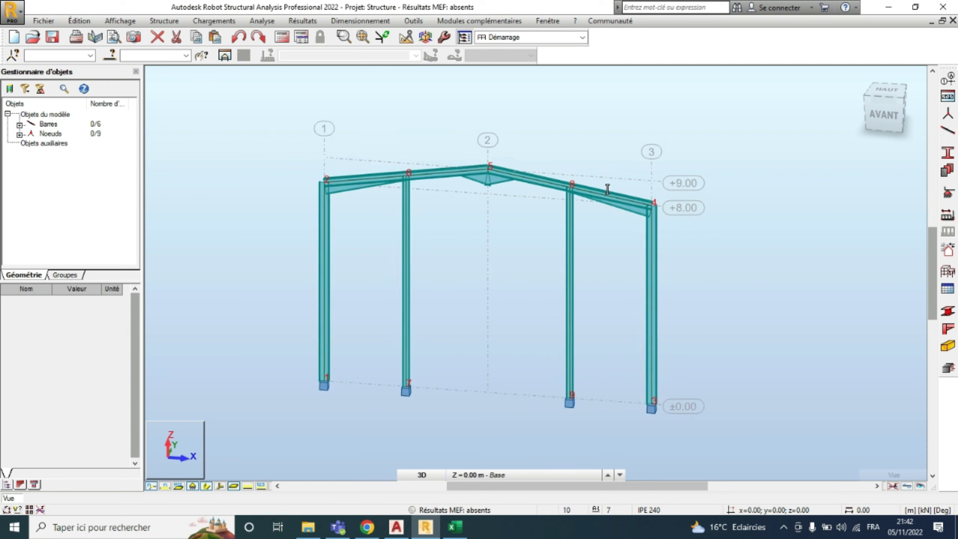
{"action": "scroll", "coordinate": [539, 250], "scroll_direction": "up", "scroll_amount": 2}
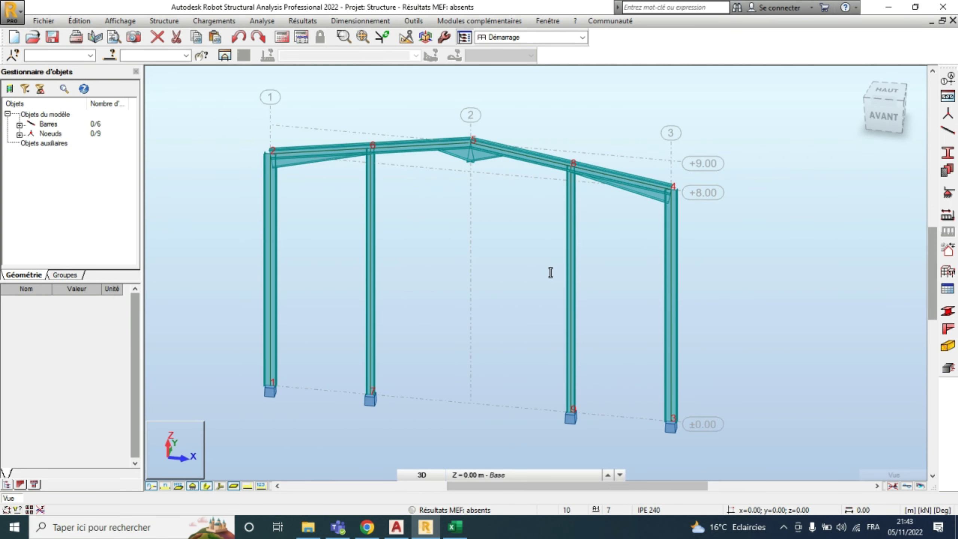
{"action": "middle_click_drag", "start_coordinate": [550, 272], "coordinate": [558, 269], "text": "shift"}
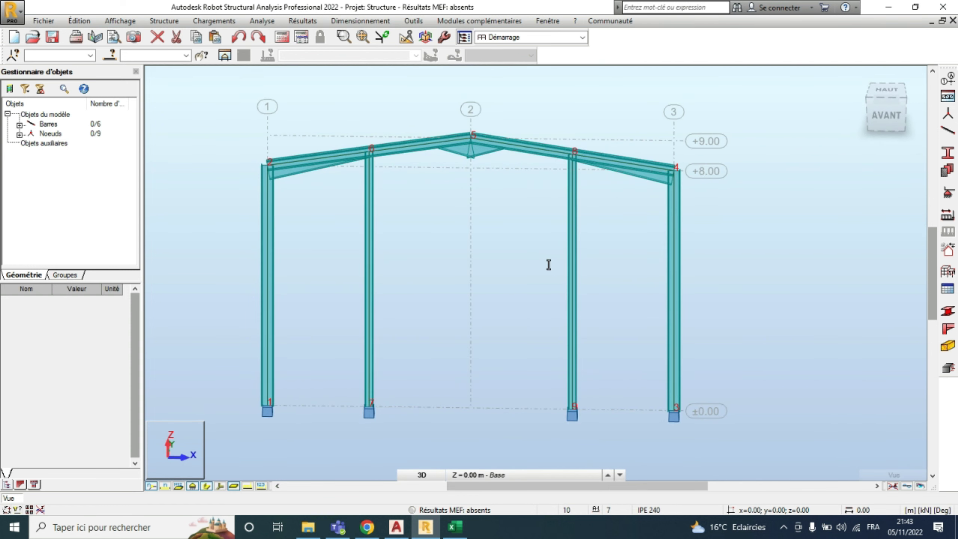